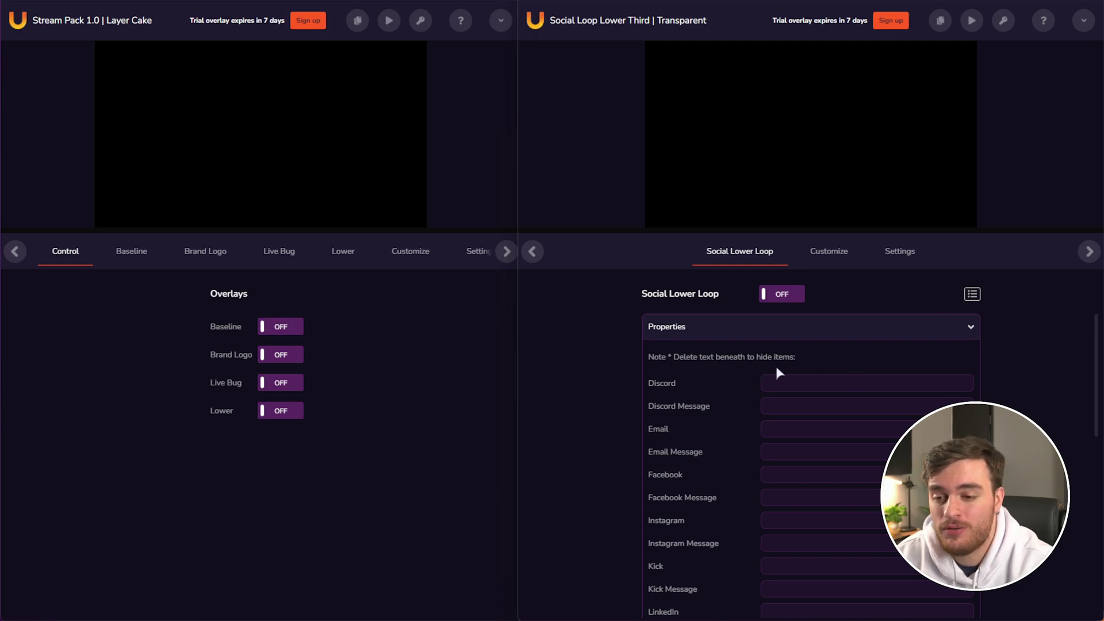
Step: Toggle the stream pack's Lower and Live Bug overlays on, then off again
{"action": "left_click", "coordinate": [281, 410]}
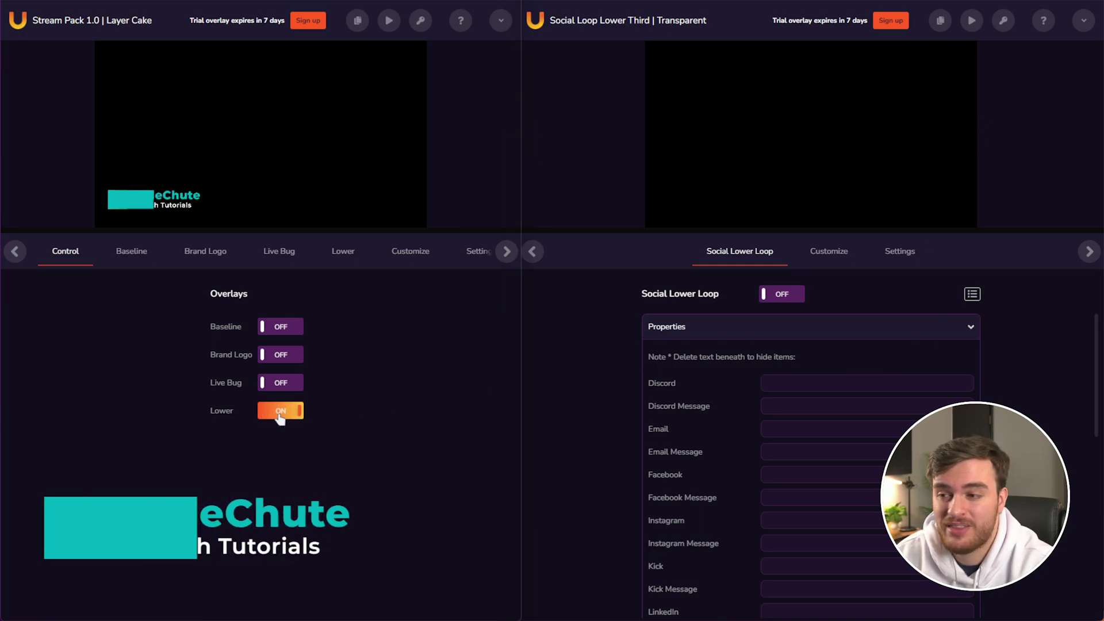
{"action": "left_click", "coordinate": [287, 383]}
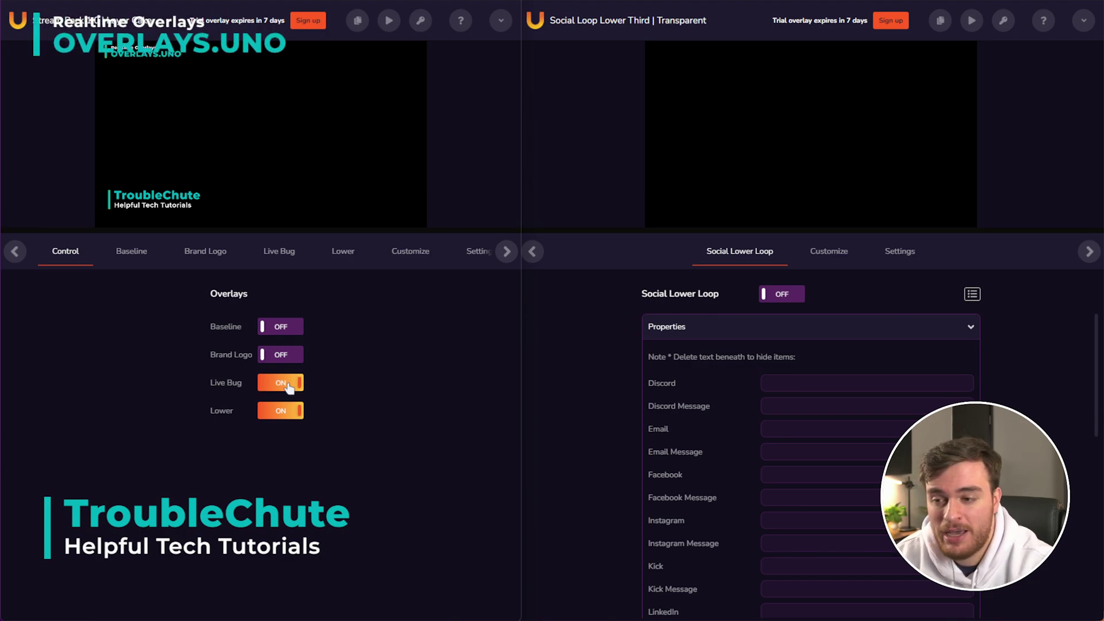
{"action": "left_click", "coordinate": [288, 383]}
{"action": "left_click", "coordinate": [292, 410]}
Step: Run the looping social lower third, review its customization settings, then stop it
{"action": "left_click", "coordinate": [777, 295]}
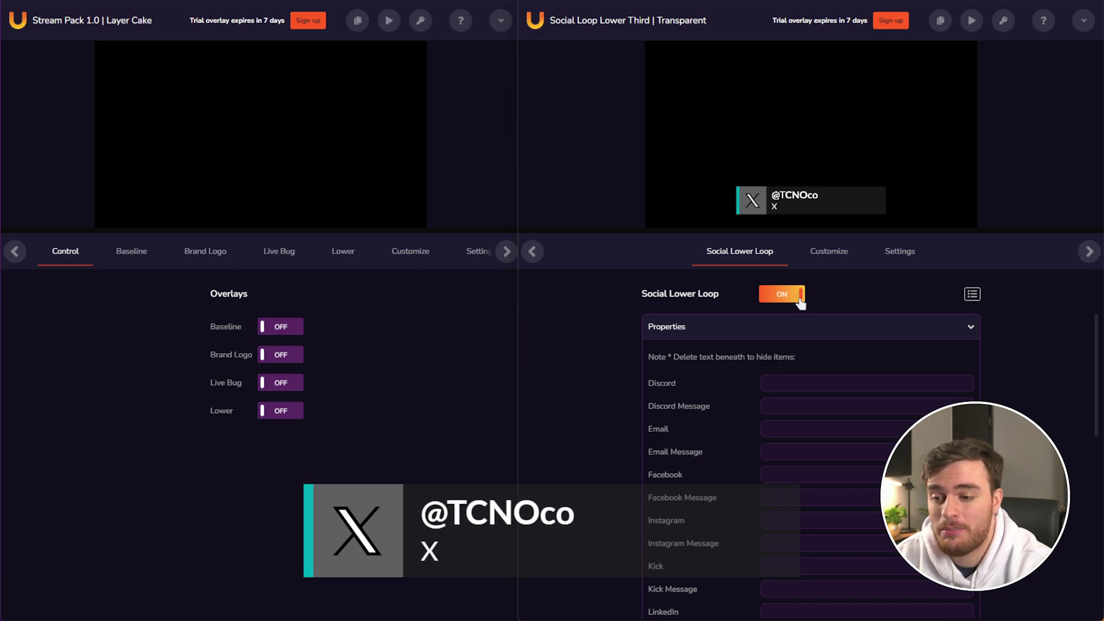
{"action": "scroll", "coordinate": [851, 385], "scroll_direction": "down", "scroll_amount": 8}
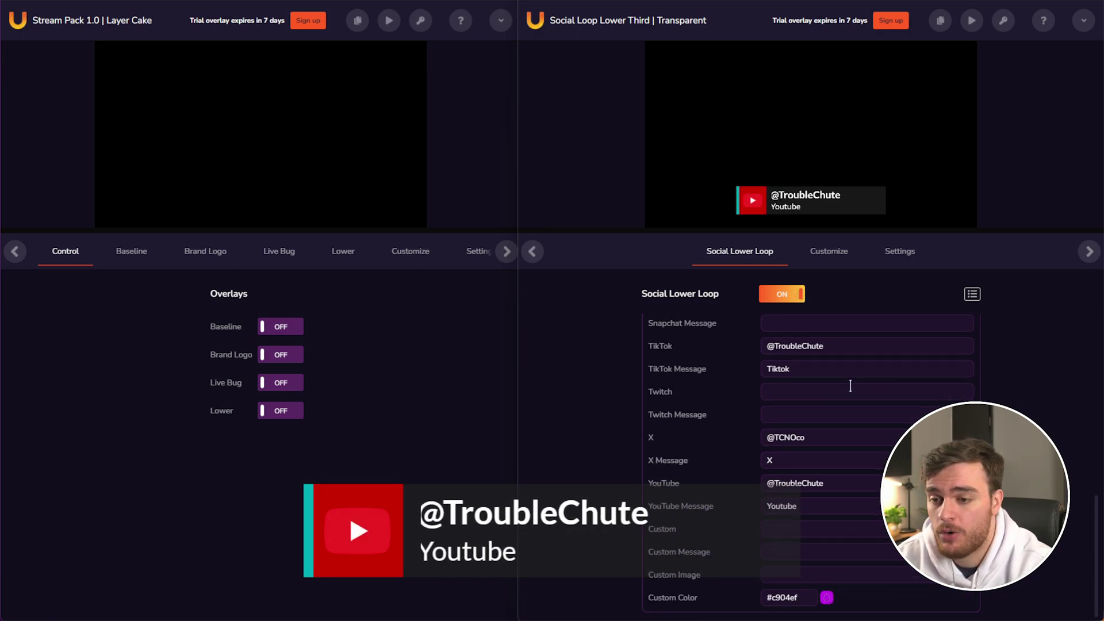
{"action": "left_click", "coordinate": [822, 264]}
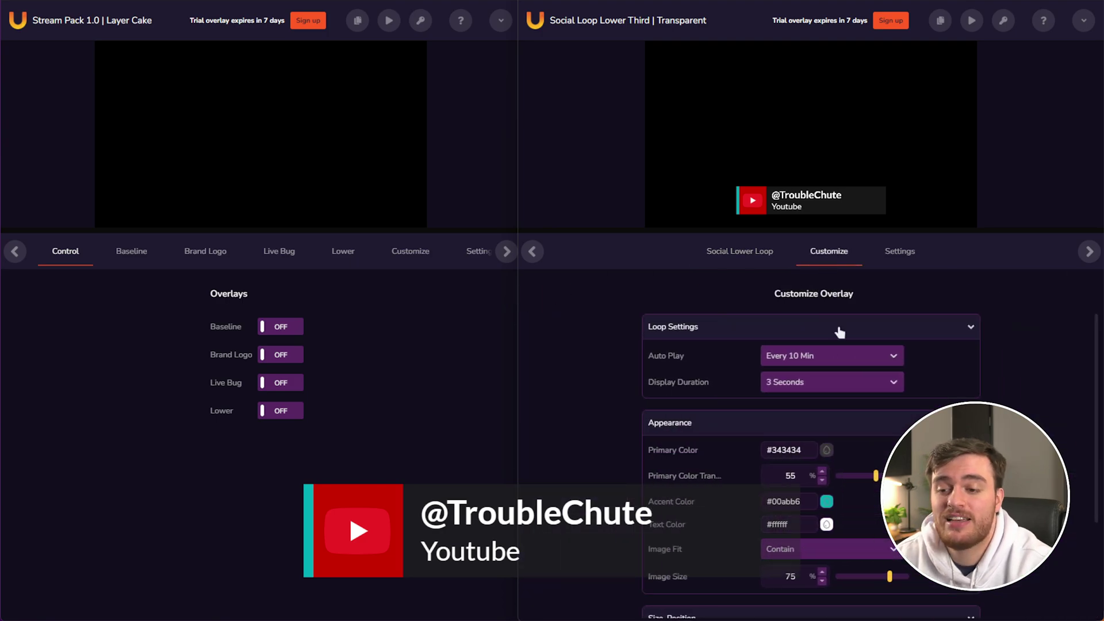
{"action": "scroll", "coordinate": [851, 368], "scroll_direction": "down", "scroll_amount": 3}
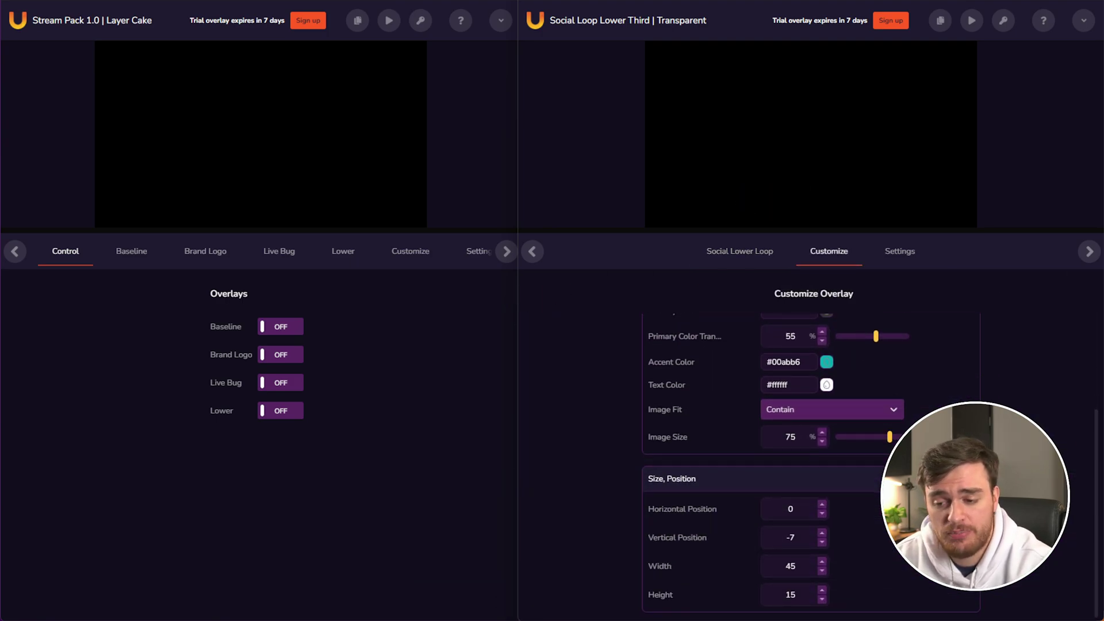
{"action": "scroll", "coordinate": [889, 406], "scroll_direction": "up", "scroll_amount": 3}
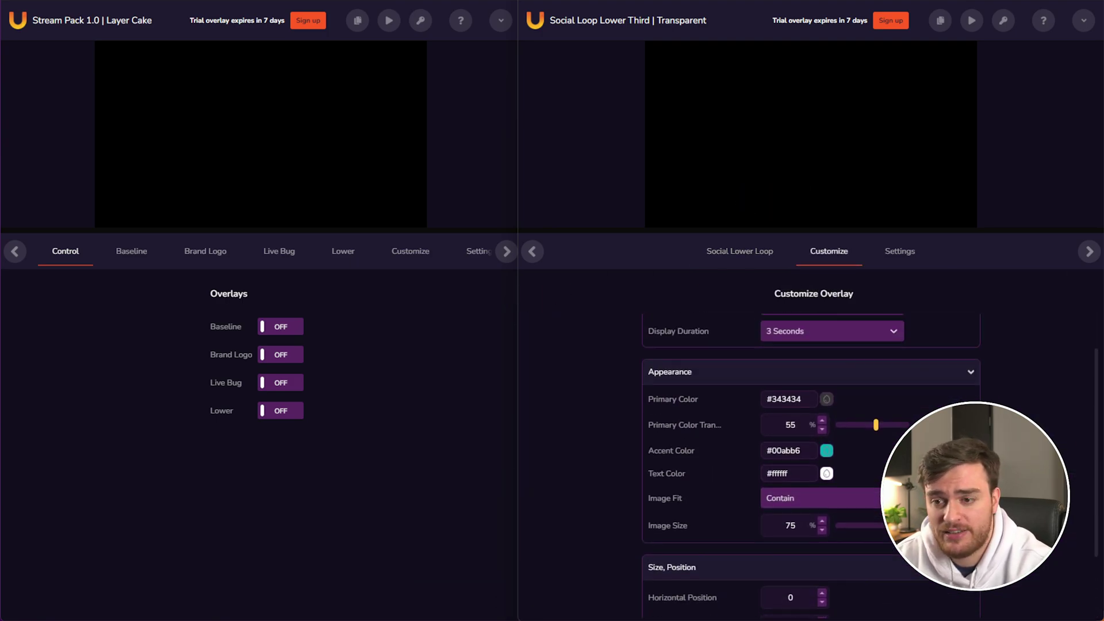
{"action": "left_click", "coordinate": [775, 263]}
{"action": "left_click", "coordinate": [801, 296]}
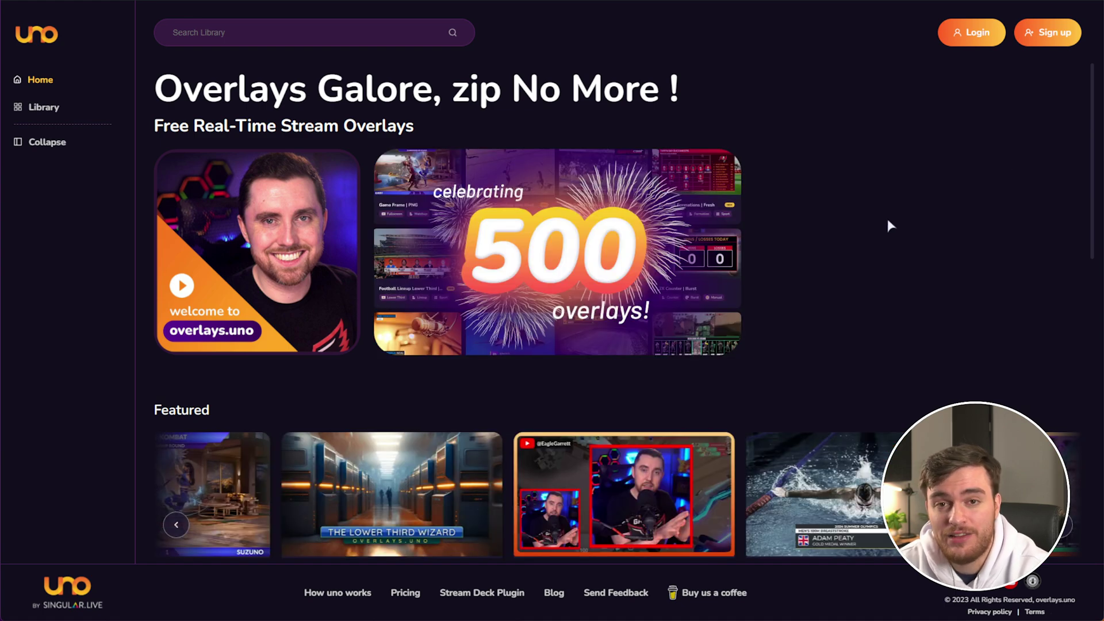
Step: In the overlay Library, try the Sponsorship and Loop function filters, then clear the filter
{"action": "left_click", "coordinate": [57, 109]}
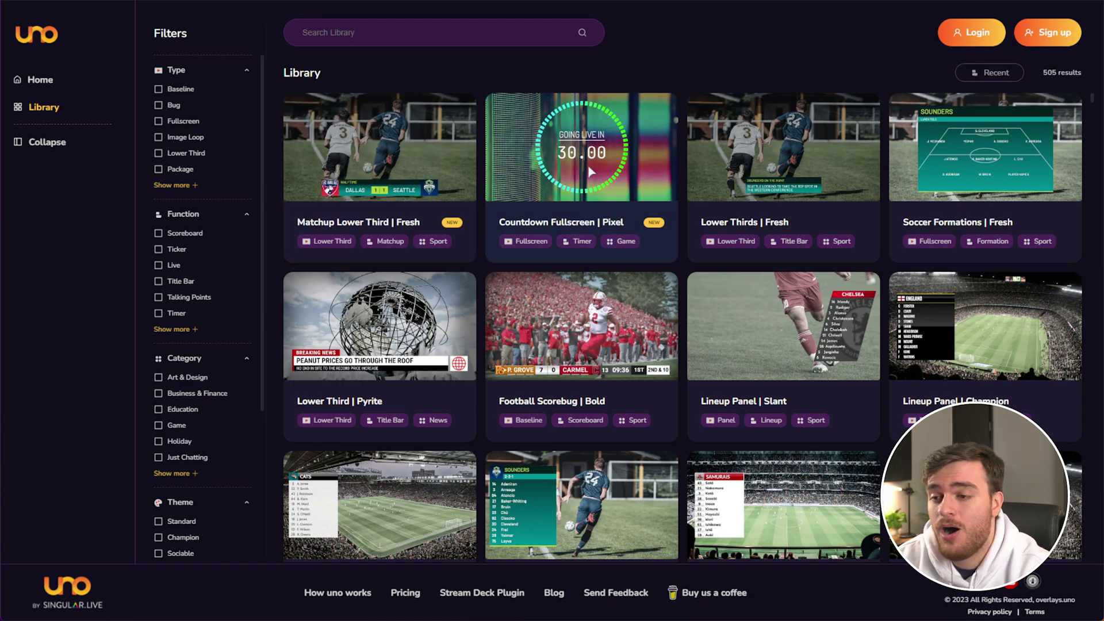
{"action": "left_click", "coordinate": [171, 329]}
{"action": "left_click", "coordinate": [158, 346]}
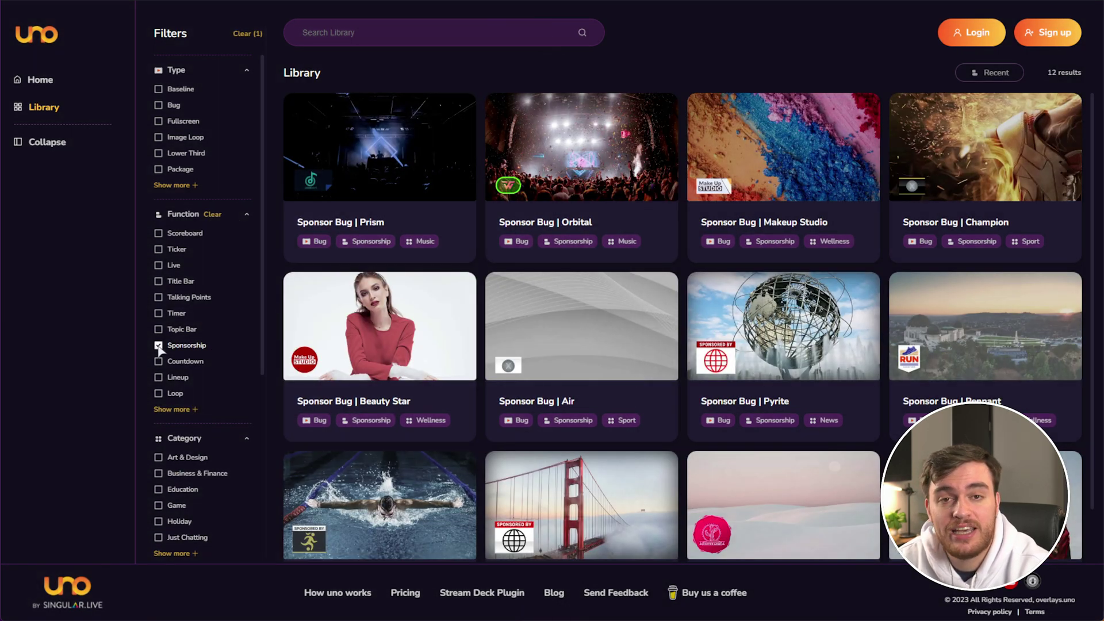
{"action": "left_click", "coordinate": [158, 393]}
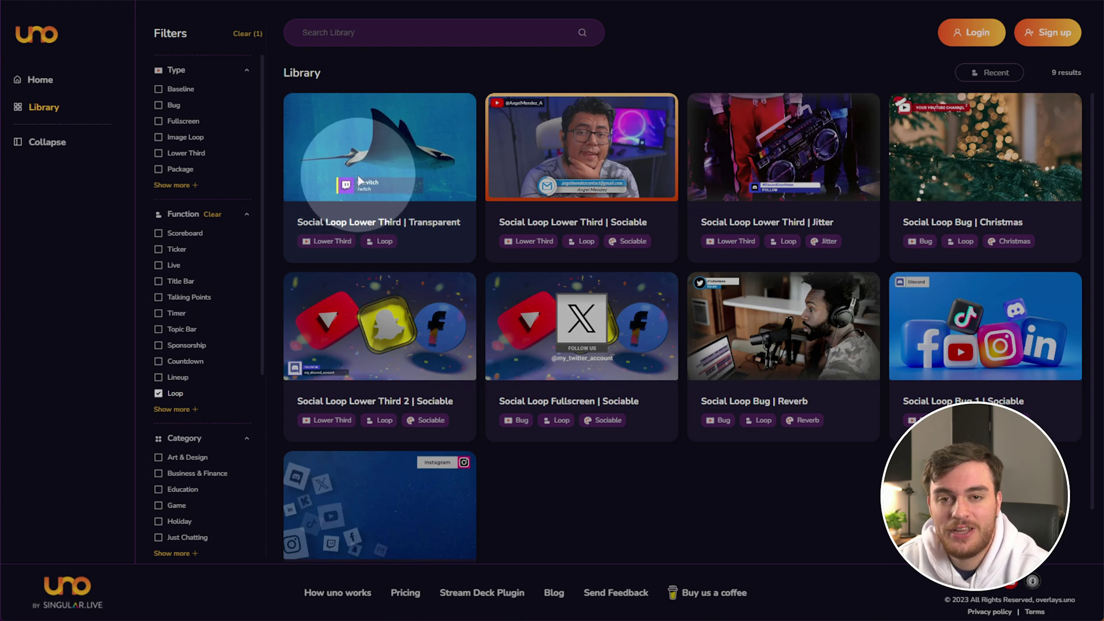
{"action": "left_click", "coordinate": [212, 214]}
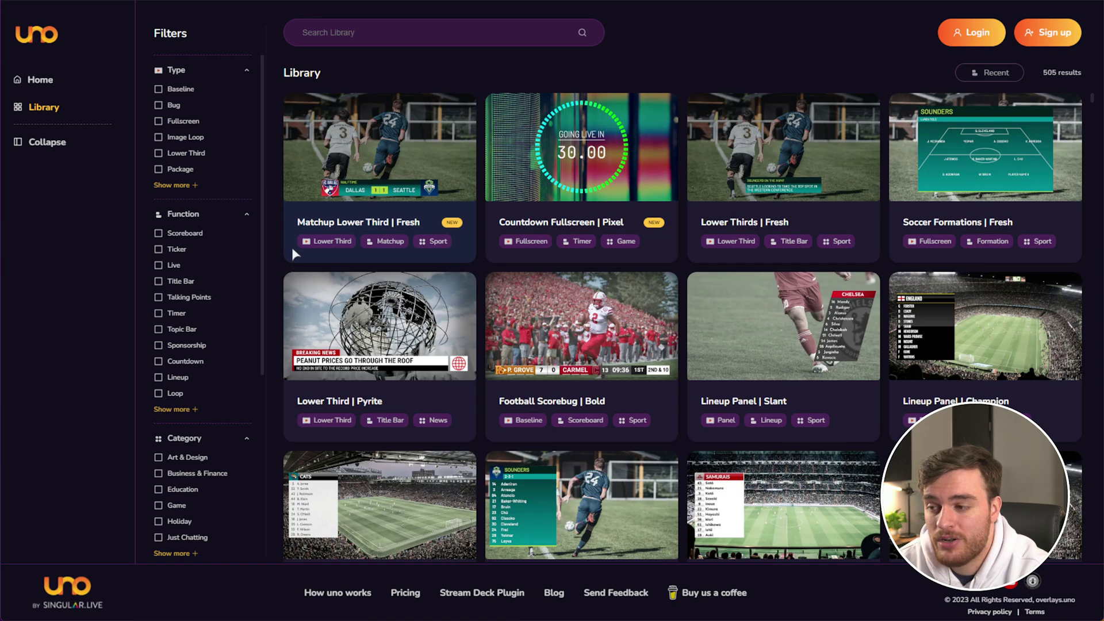
Step: Filter the library to Countdown overlays and open Fullscreen Countdown | Title Card in the editor
{"action": "left_click", "coordinate": [158, 362]}
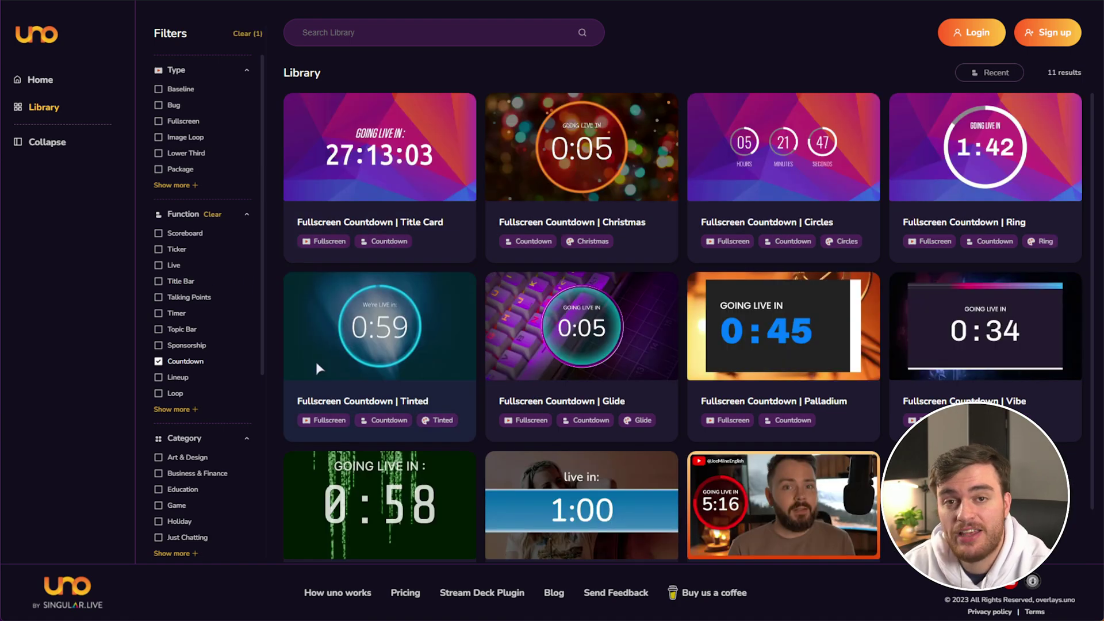
{"action": "left_click", "coordinate": [392, 167]}
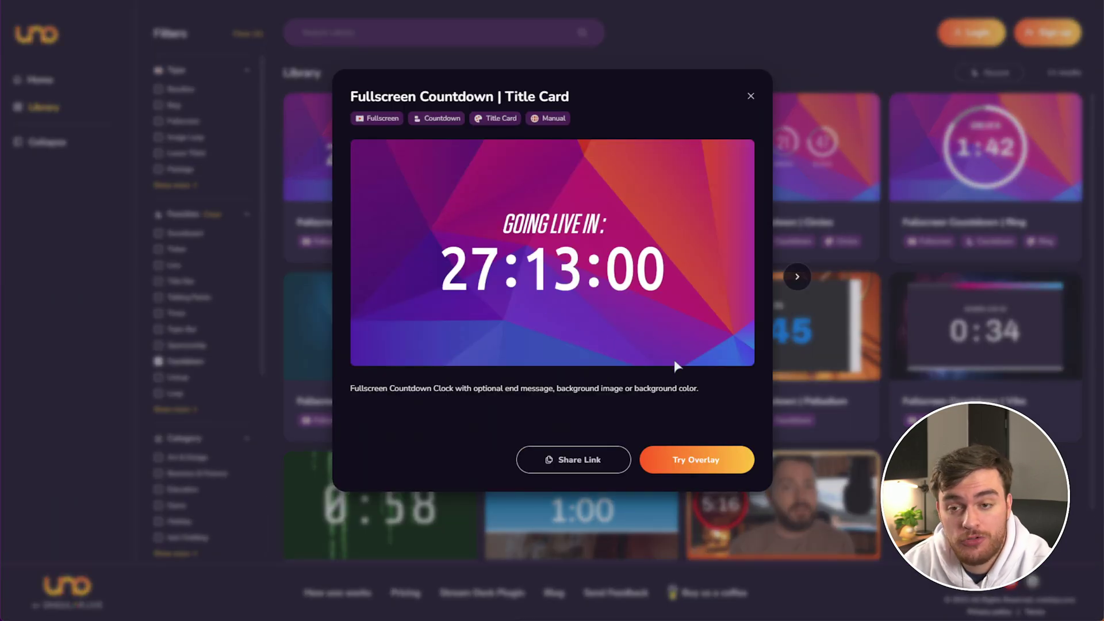
{"action": "left_click", "coordinate": [696, 460]}
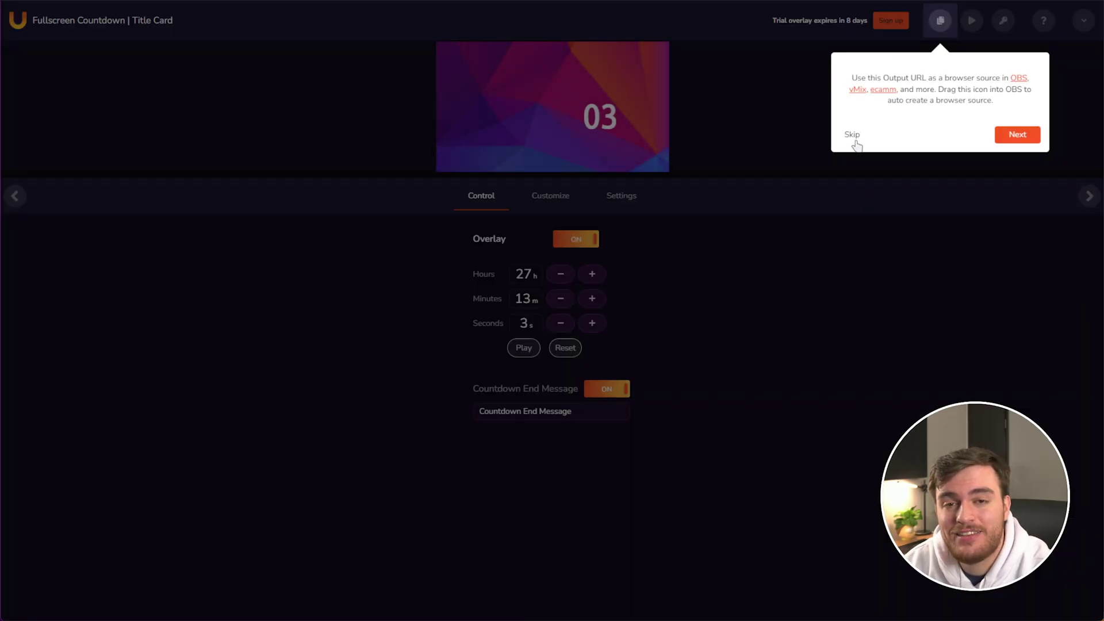
Step: Skip the tour tip, set the countdown to 0 h 10 m 00 s, and start it
{"action": "left_click", "coordinate": [853, 135]}
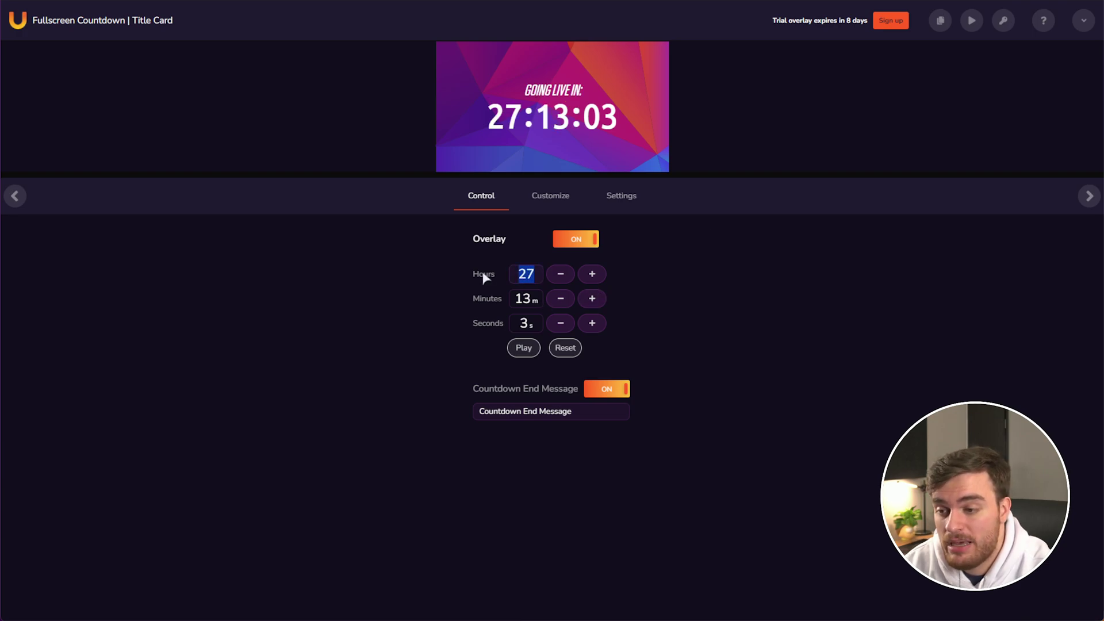
{"action": "left_click", "coordinate": [538, 296]}
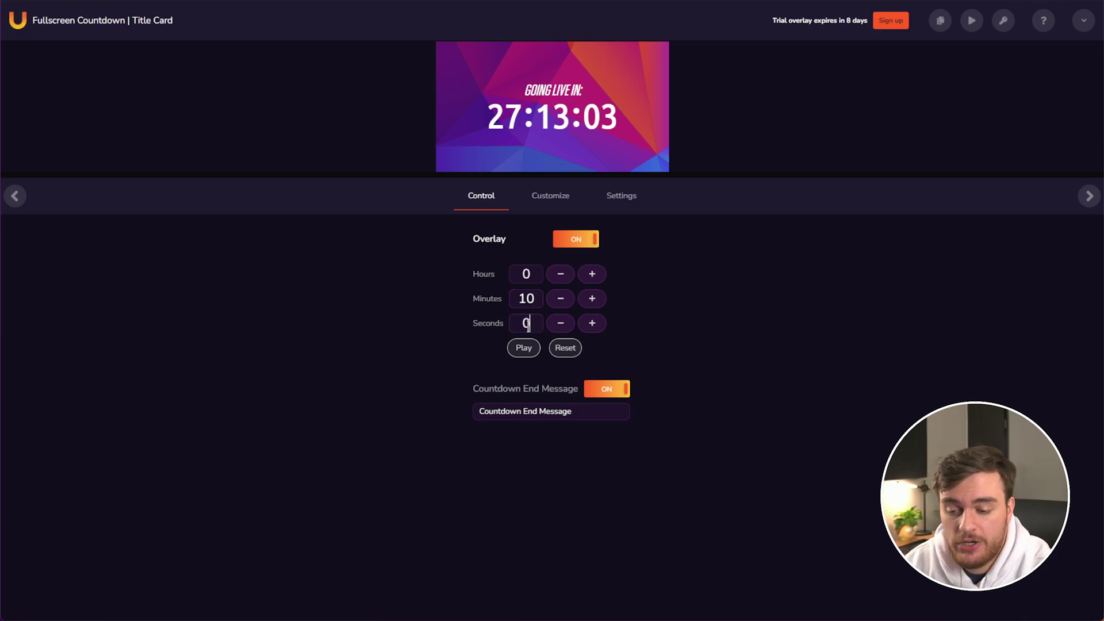
{"action": "left_click", "coordinate": [532, 349]}
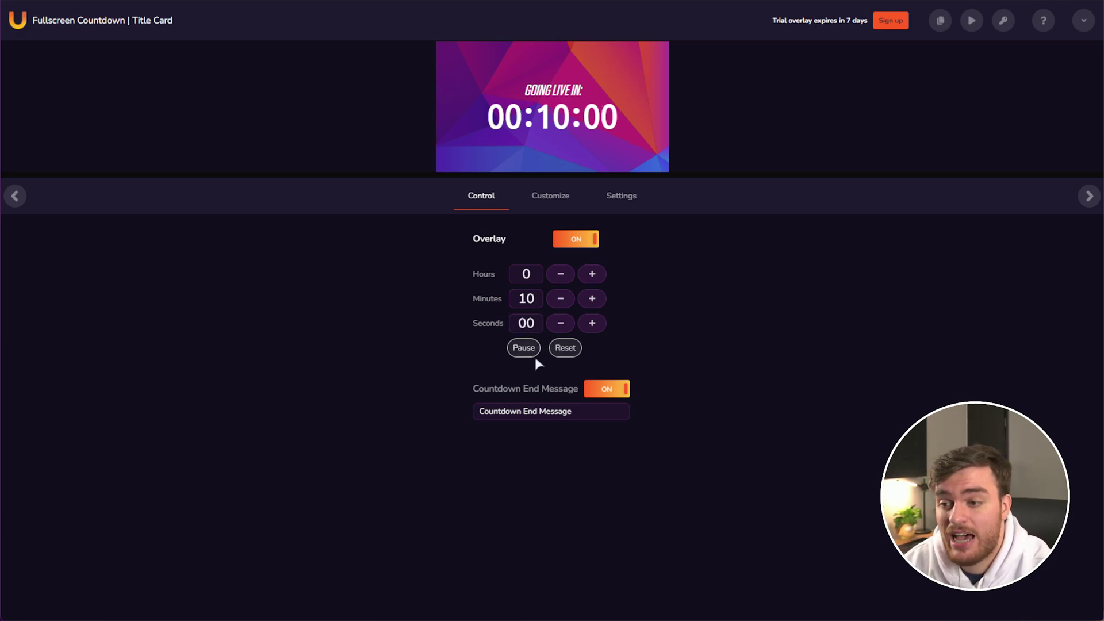
Step: In the Customize tab, try a red text colour, reset it to #ffffff, then switch to OBS Studio
{"action": "left_click", "coordinate": [546, 197]}
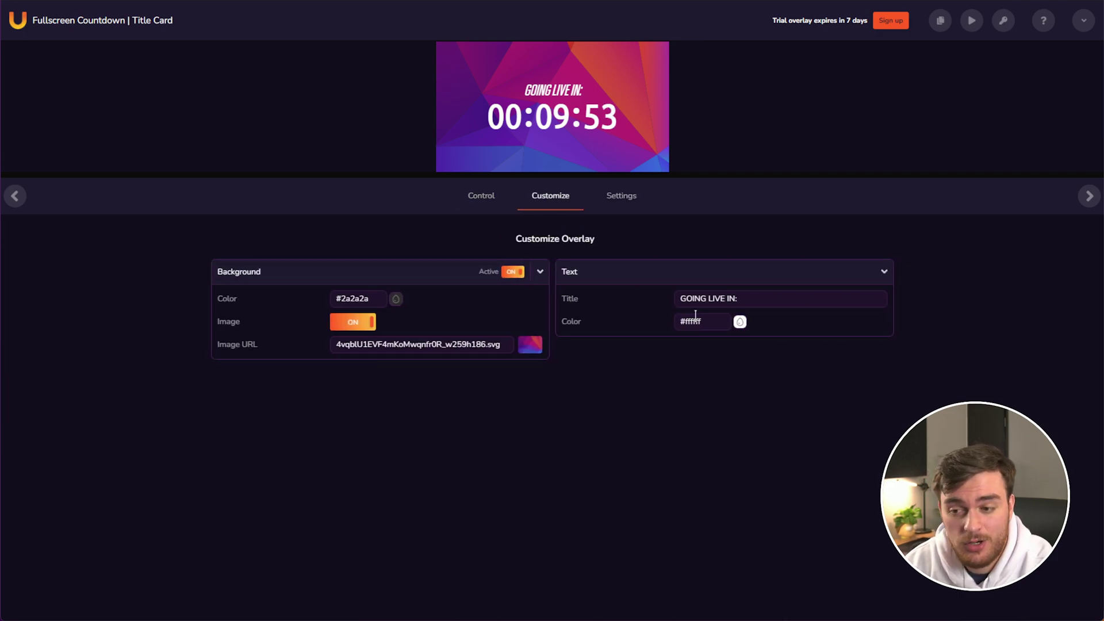
{"action": "left_click", "coordinate": [741, 322]}
{"action": "left_click", "coordinate": [680, 367]}
{"action": "left_click", "coordinate": [658, 350]}
{"action": "mouse_move", "coordinate": [627, 357]}
{"action": "left_mouse_down"}
{"action": "mouse_move", "coordinate": [599, 357]}
{"action": "mouse_move", "coordinate": [592, 311]}
{"action": "left_mouse_up"}
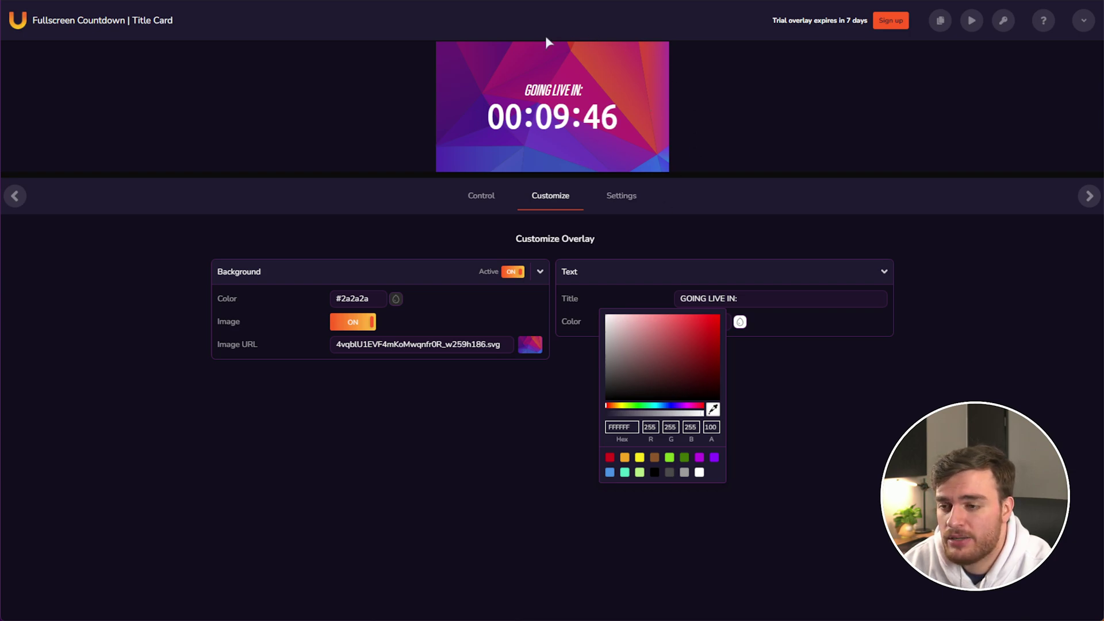
{"action": "left_click", "coordinate": [756, 315]}
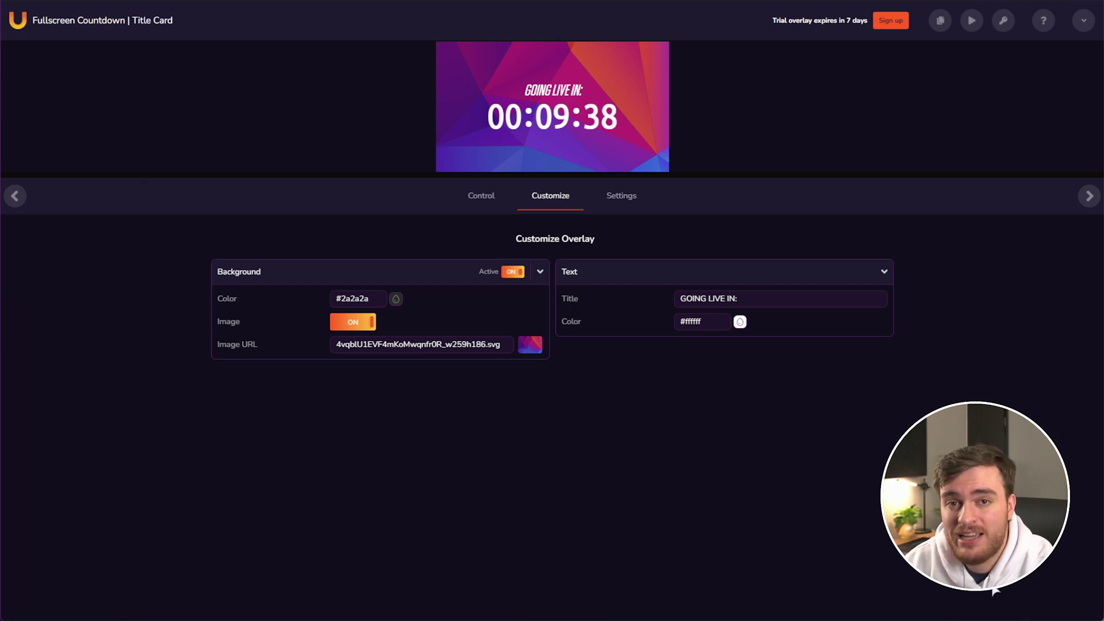
{"action": "key", "text": "alt+Tab"}
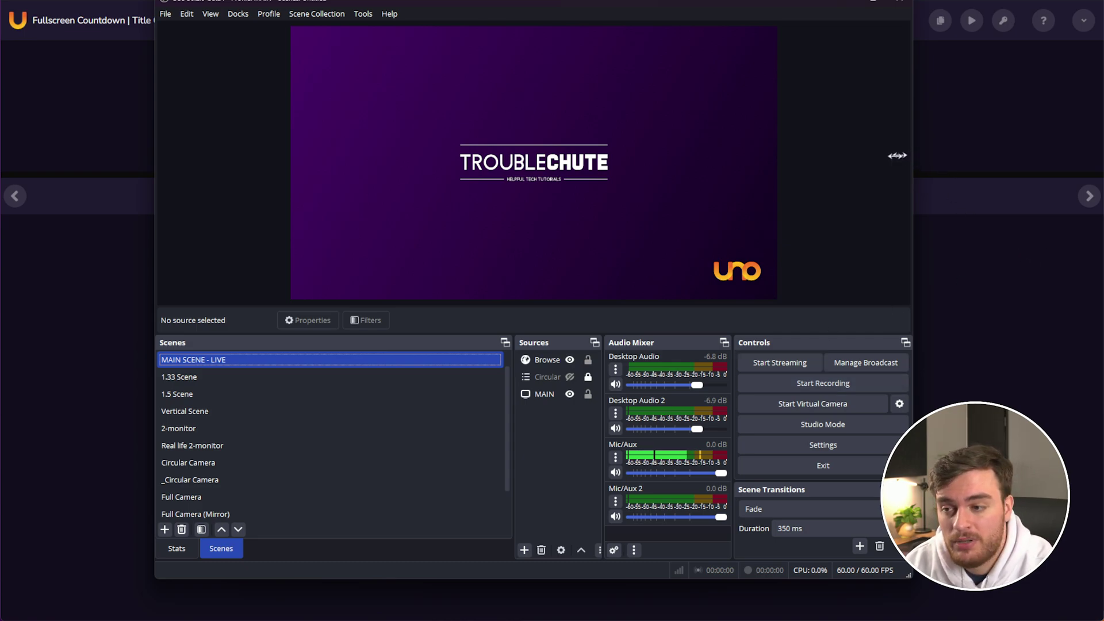
Step: Drag the countdown's output URL into the OBS preview and accept it as a browser source
{"action": "left_click_drag", "start_coordinate": [734, 11], "coordinate": [758, 32]}
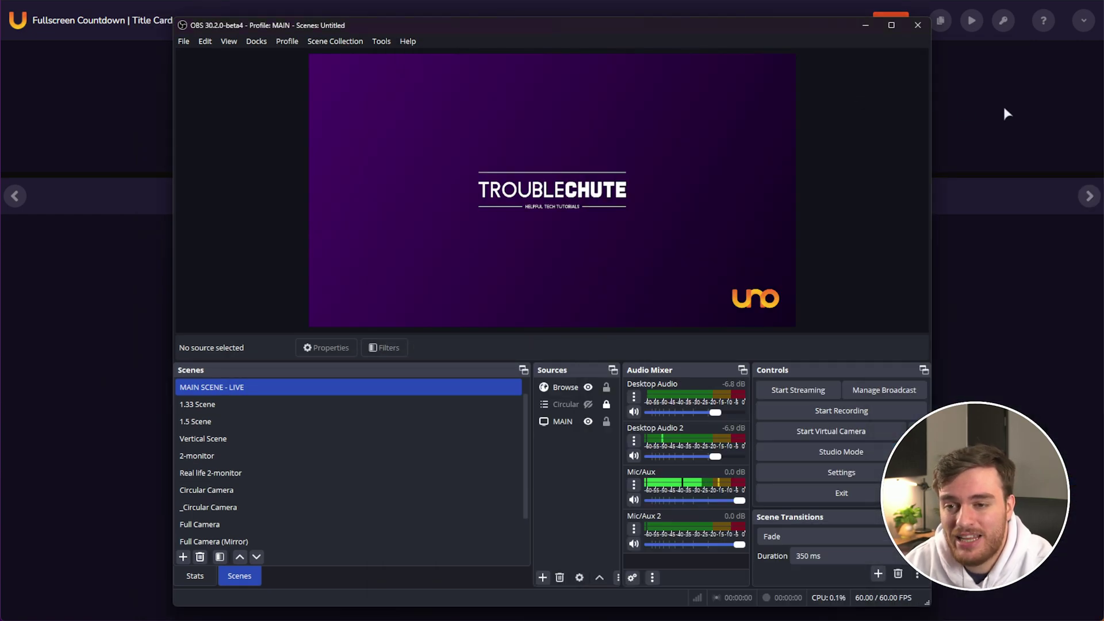
{"action": "left_click", "coordinate": [1003, 106]}
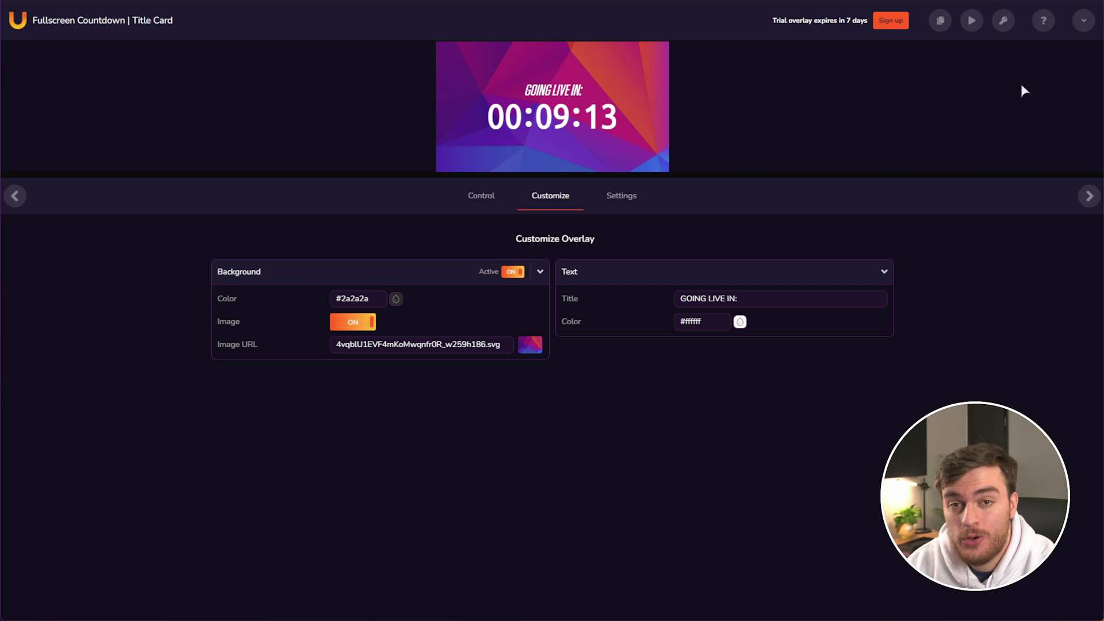
{"action": "mouse_move", "coordinate": [944, 27]}
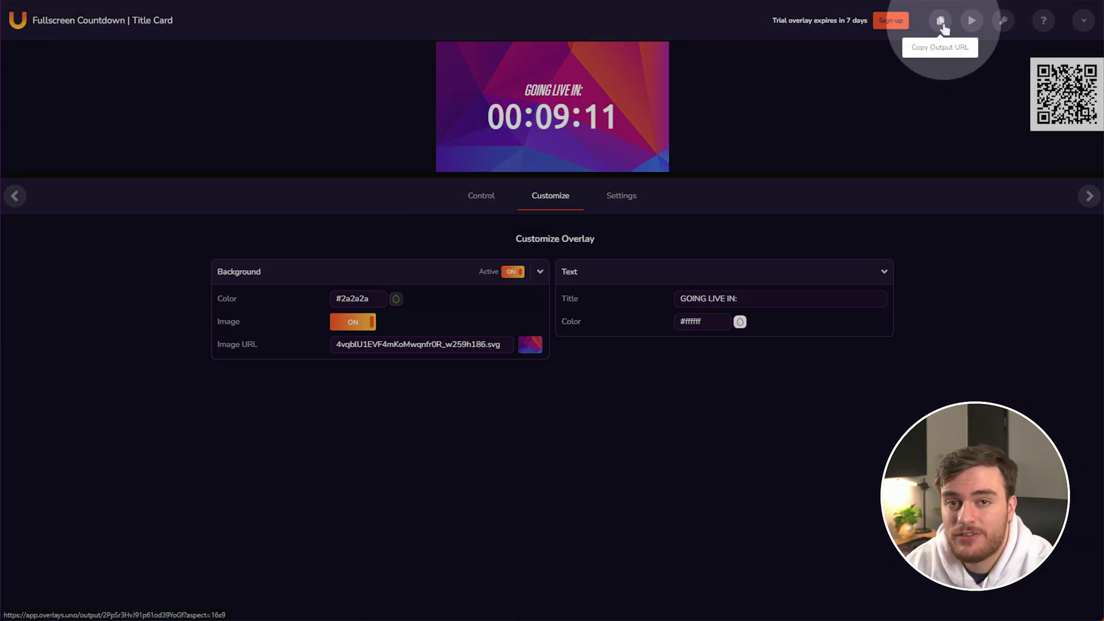
{"action": "left_click_drag", "start_coordinate": [945, 29], "coordinate": [888, 116]}
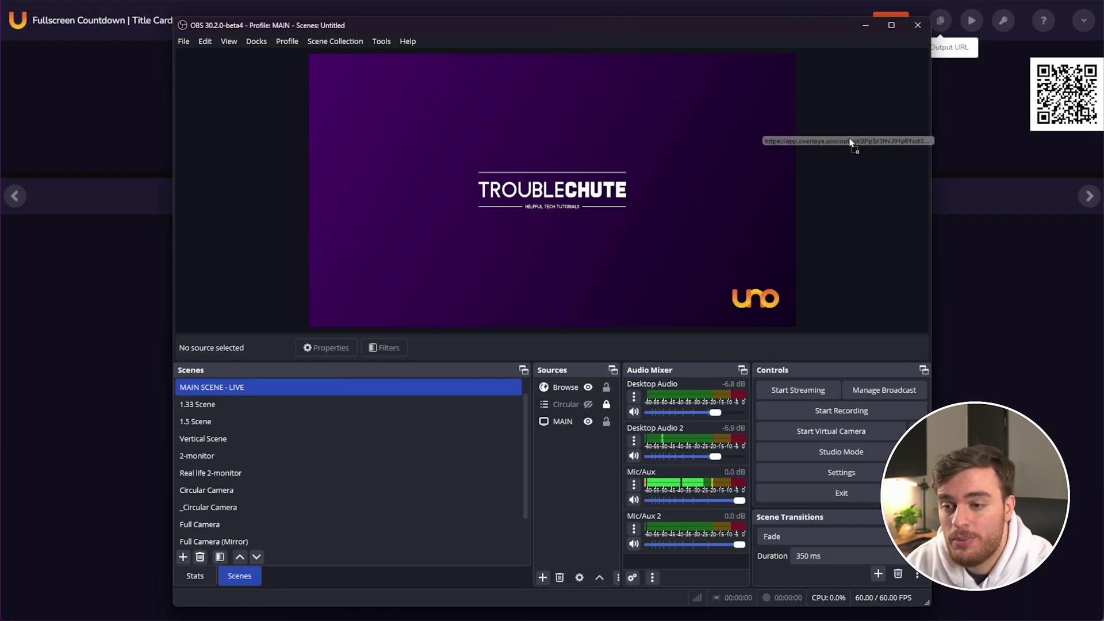
{"action": "left_click_drag", "start_coordinate": [851, 142], "coordinate": [846, 139]}
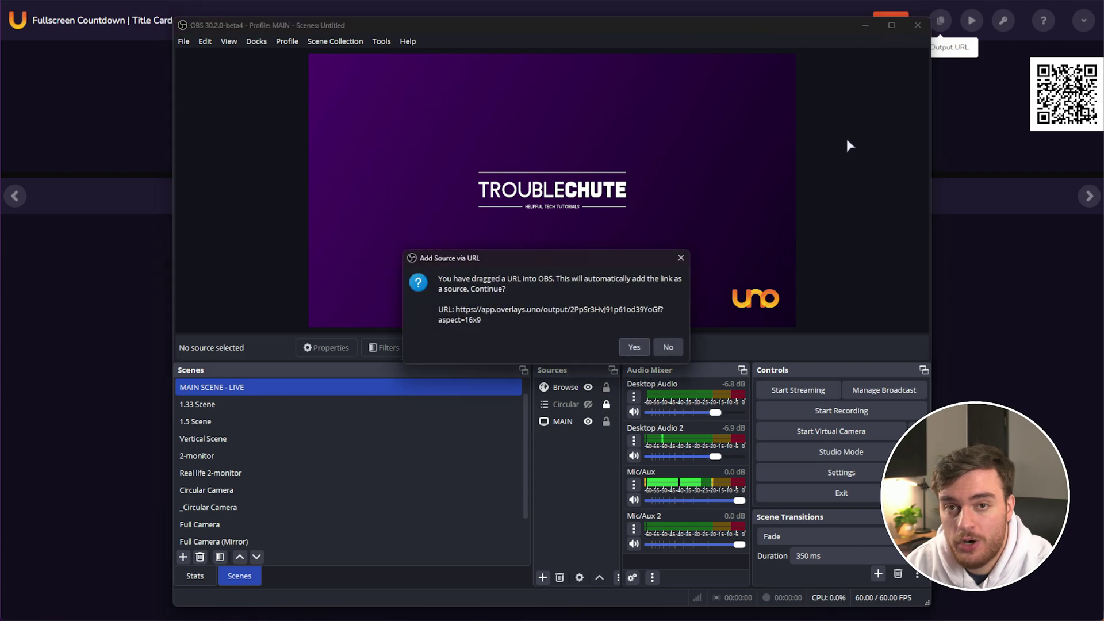
{"action": "left_click", "coordinate": [634, 347]}
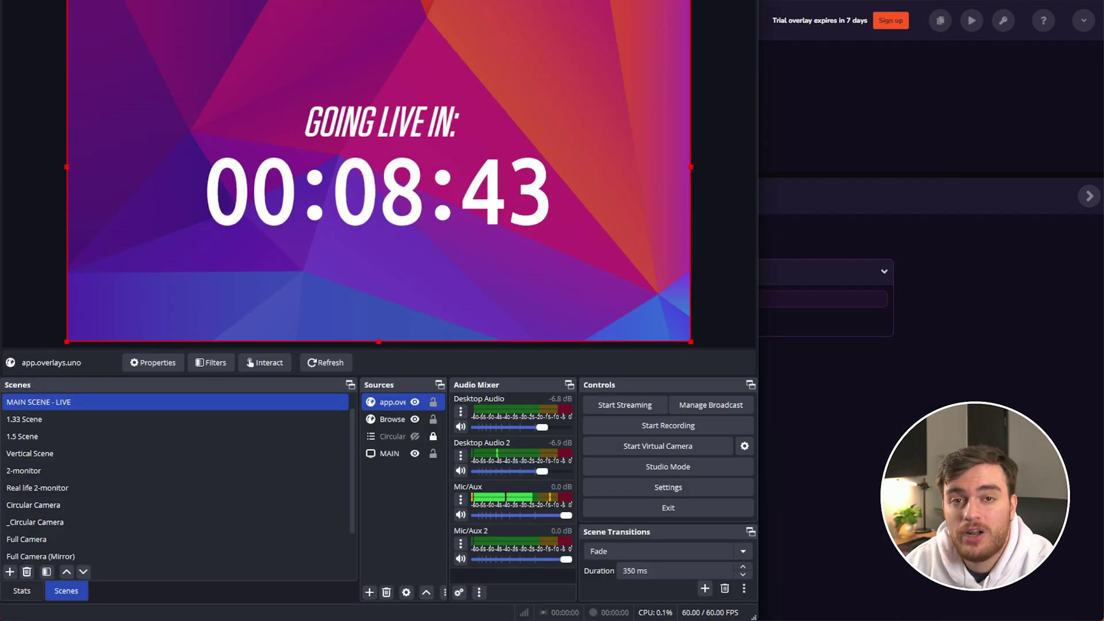
Step: With the editor beside OBS, restart the countdown from 10 minutes and widen the OBS panels
{"action": "key", "text": "alt+Tab"}
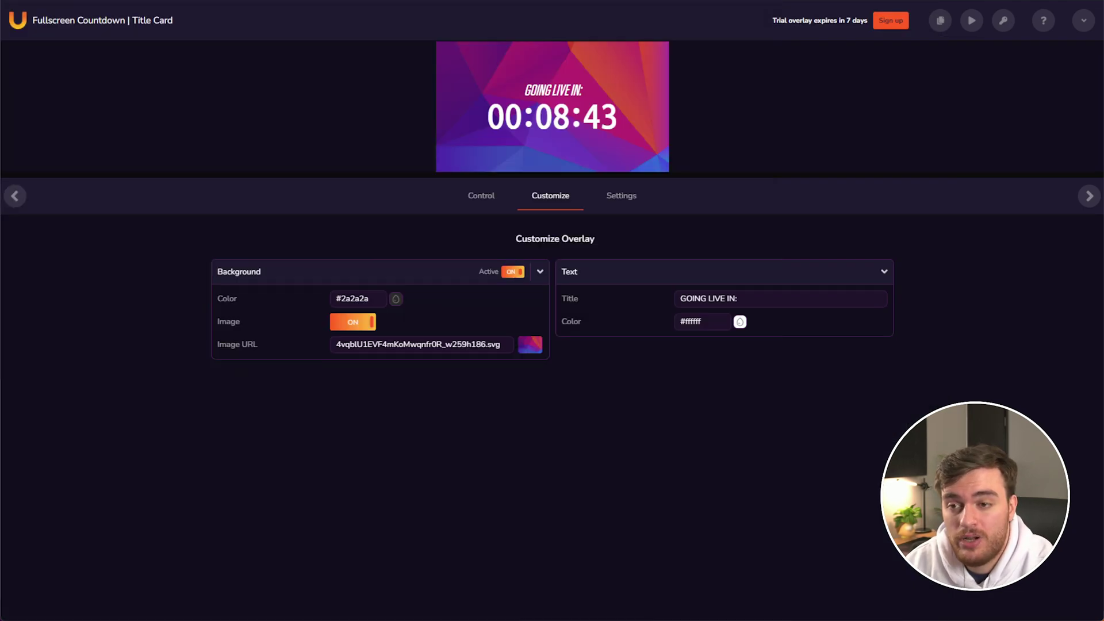
{"action": "left_click_drag", "start_coordinate": [12, 73], "coordinate": [740, 81]}
{"action": "left_click", "coordinate": [850, 197]}
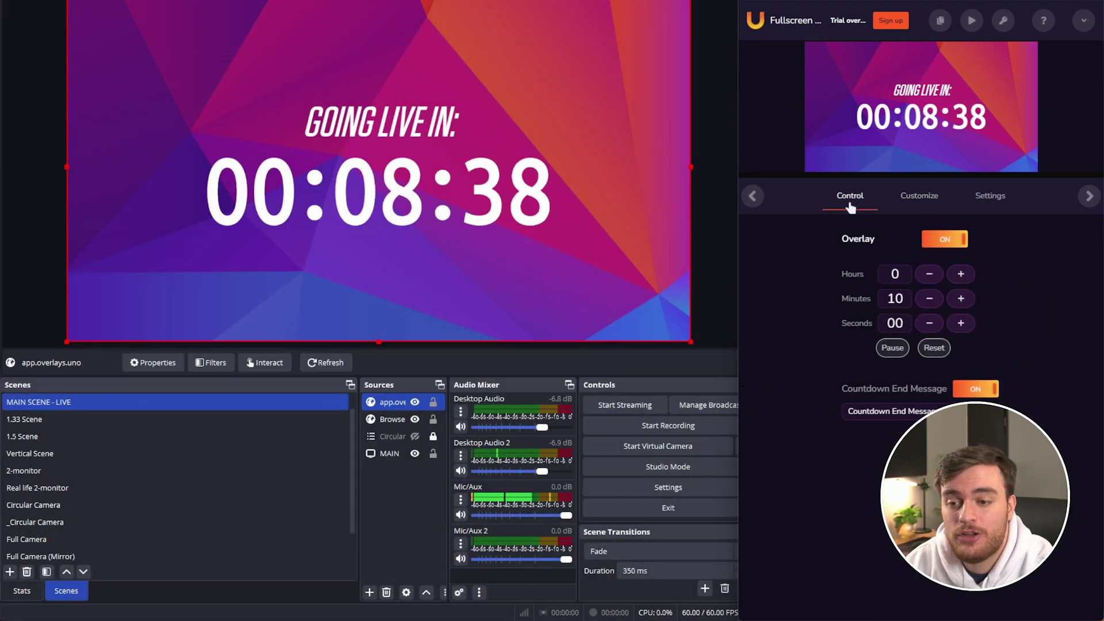
{"action": "left_click", "coordinate": [933, 349]}
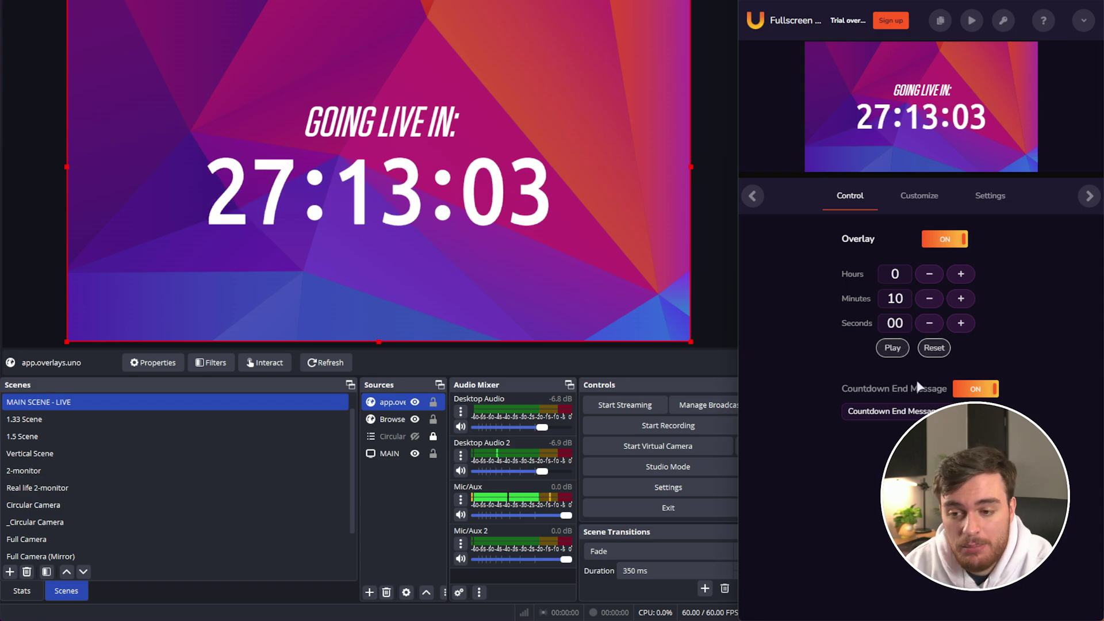
{"action": "left_click", "coordinate": [893, 348]}
{"action": "left_click", "coordinate": [934, 349]}
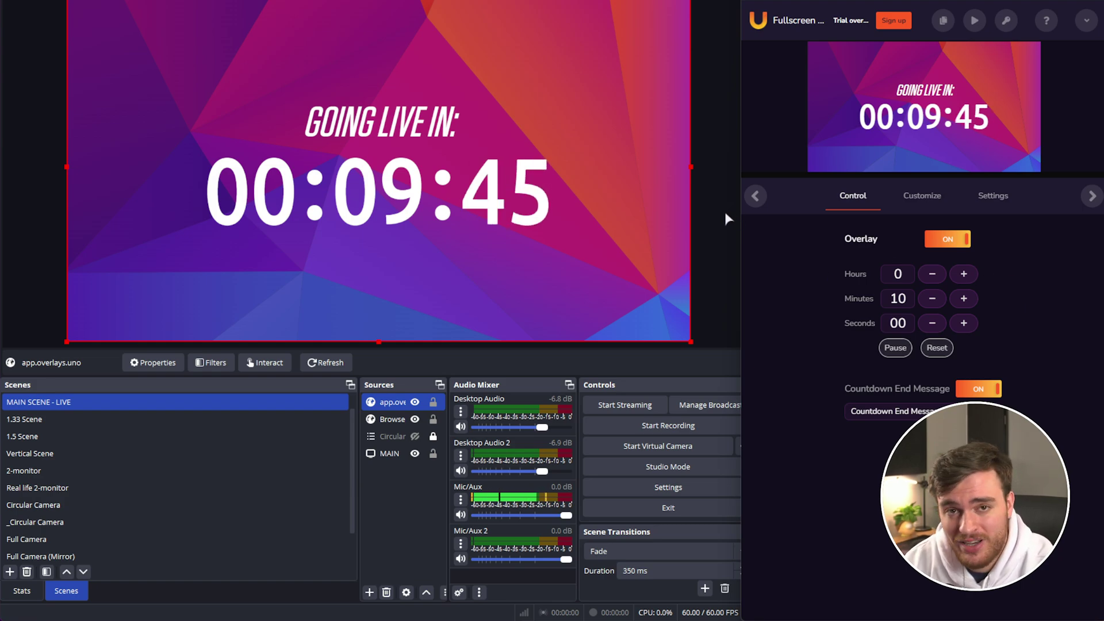
{"action": "left_click_drag", "start_coordinate": [725, 213], "coordinate": [740, 216]}
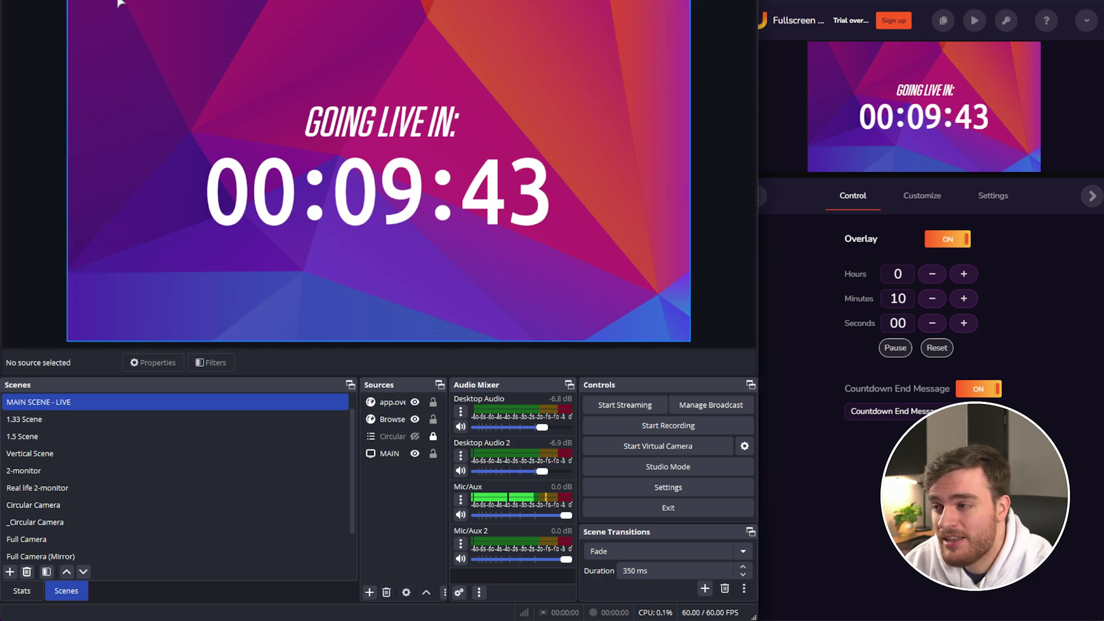
Step: Create a custom browser dock named Countdown using the overlay's copied Control URL
{"action": "left_click", "coordinate": [86, 2]}
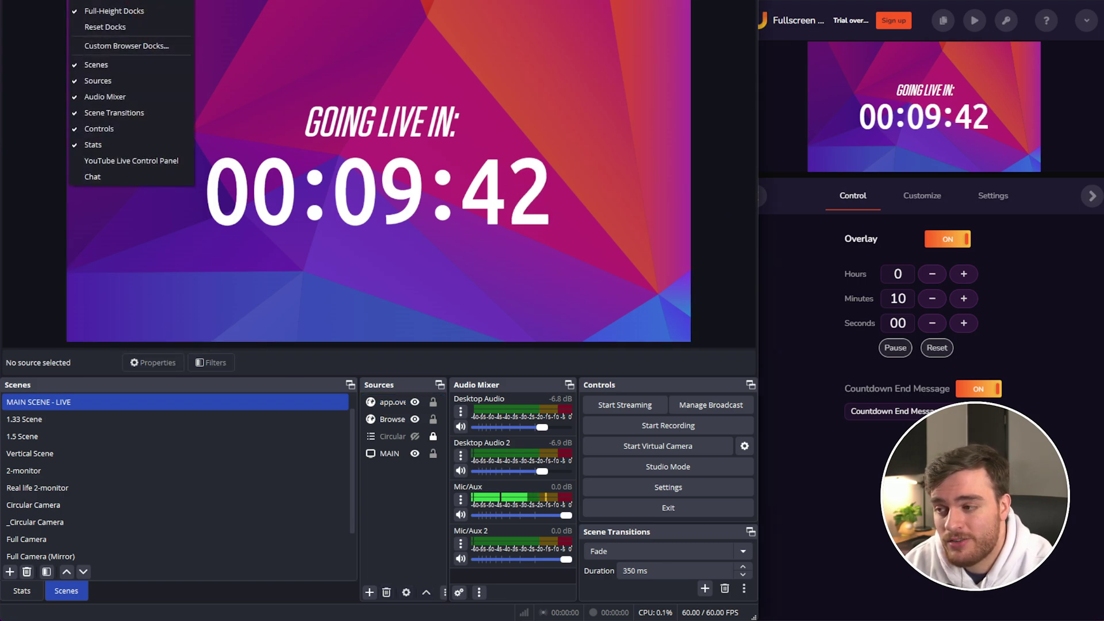
{"action": "left_click", "coordinate": [130, 44]}
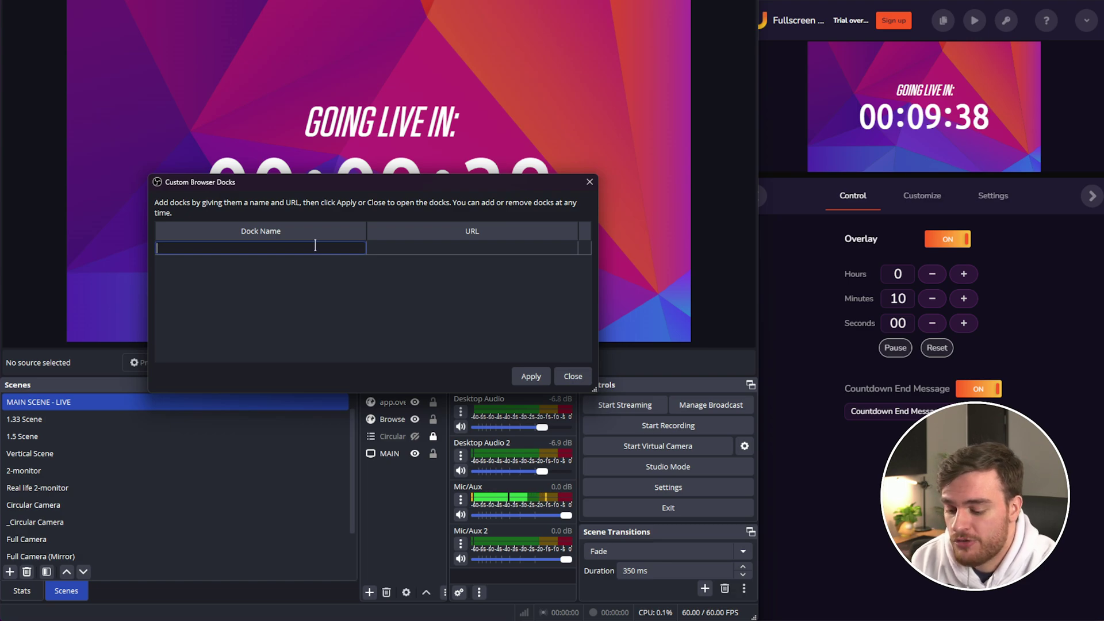
{"action": "type", "text": "Countdown"}
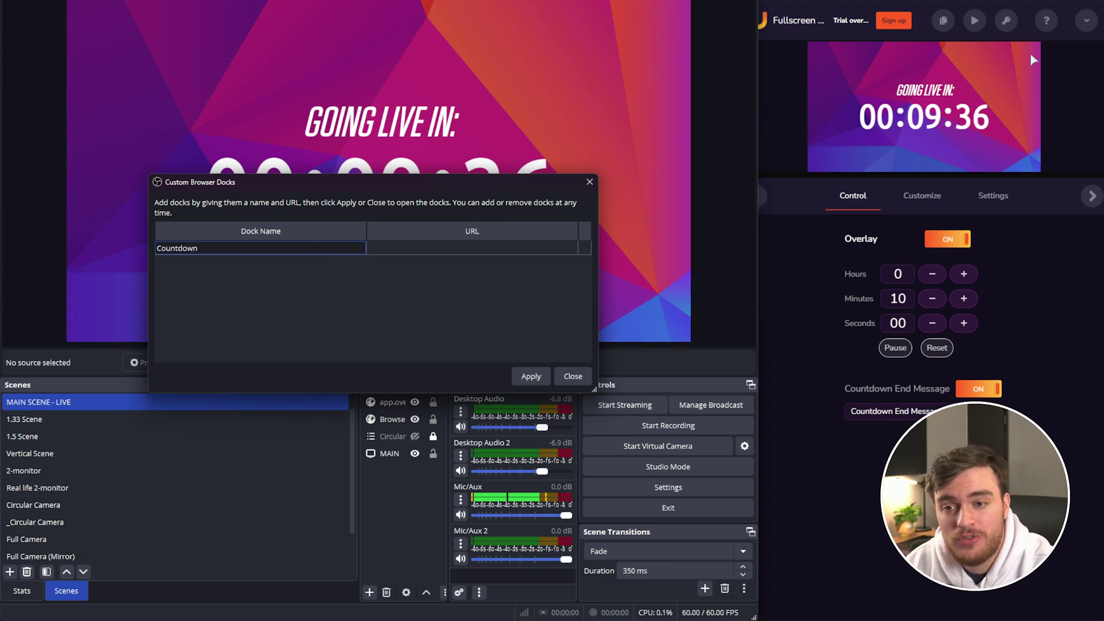
{"action": "left_click", "coordinate": [993, 26]}
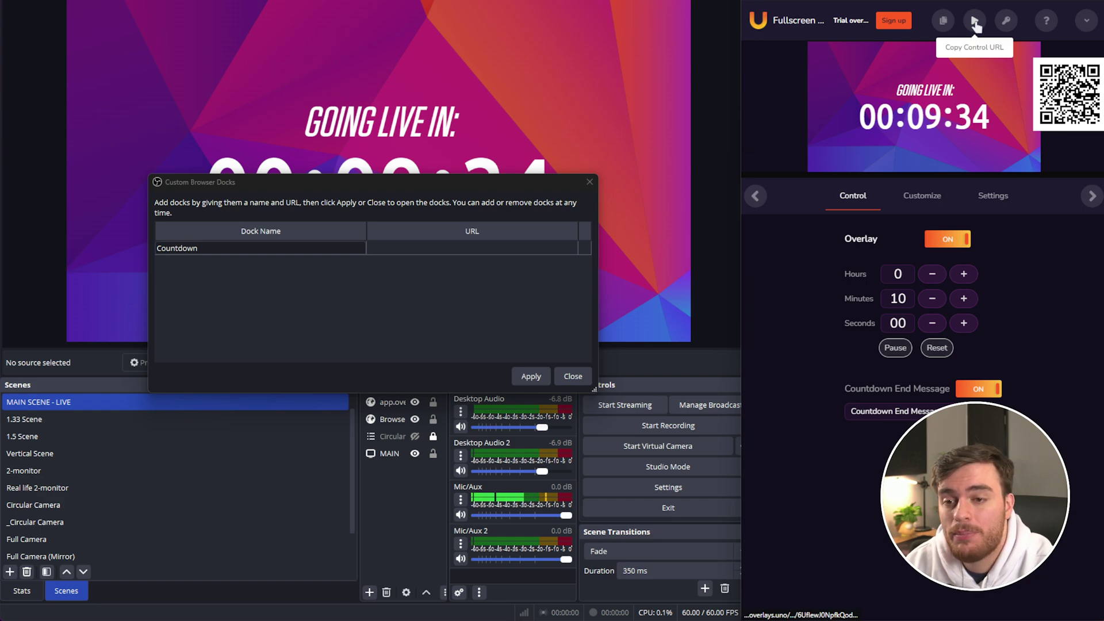
{"action": "left_click", "coordinate": [975, 23]}
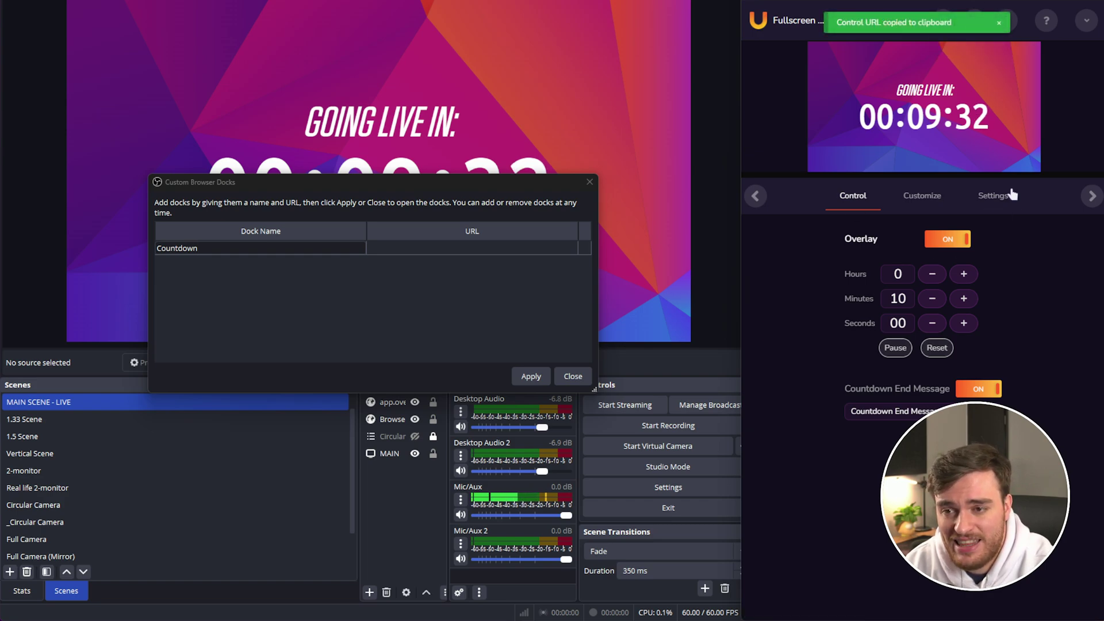
{"action": "double_click", "coordinate": [480, 249]}
{"action": "key", "text": "ctrl+v"}
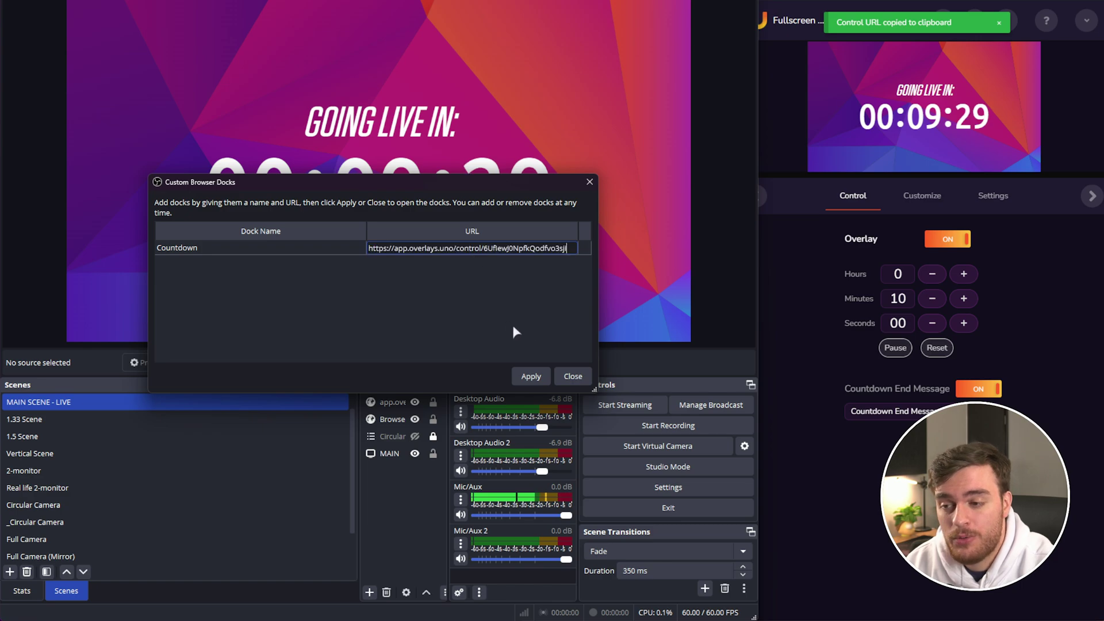
{"action": "left_click", "coordinate": [537, 376]}
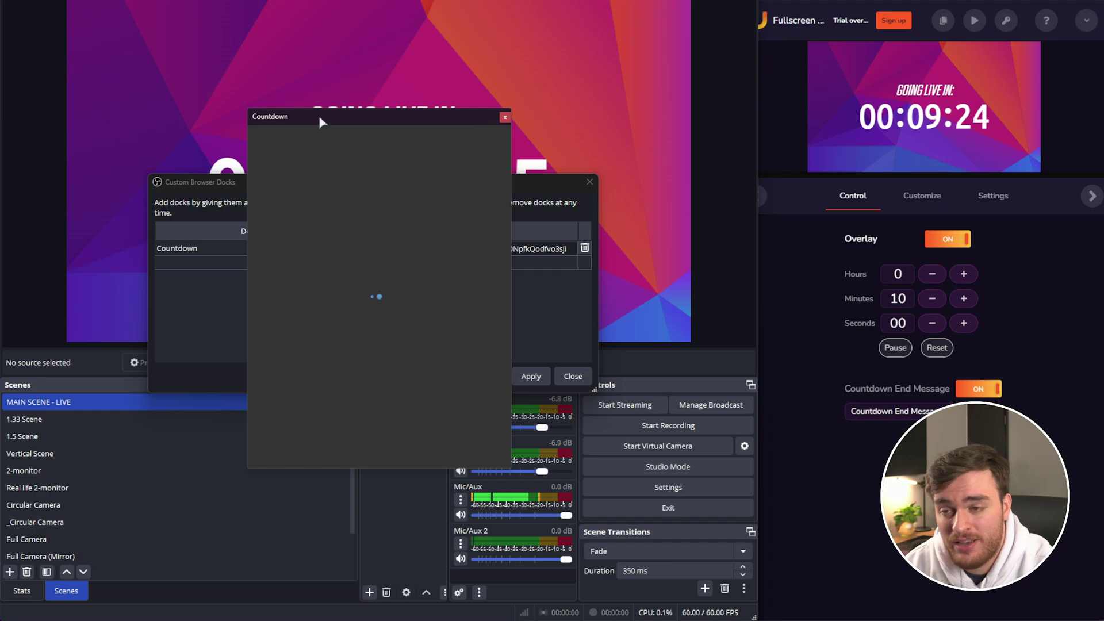
Step: Dock the Countdown panel on the right and use it to pause, hide, restart and show the overlay
{"action": "left_click_drag", "start_coordinate": [336, 114], "coordinate": [858, 182]}
{"action": "key", "text": "Escape"}
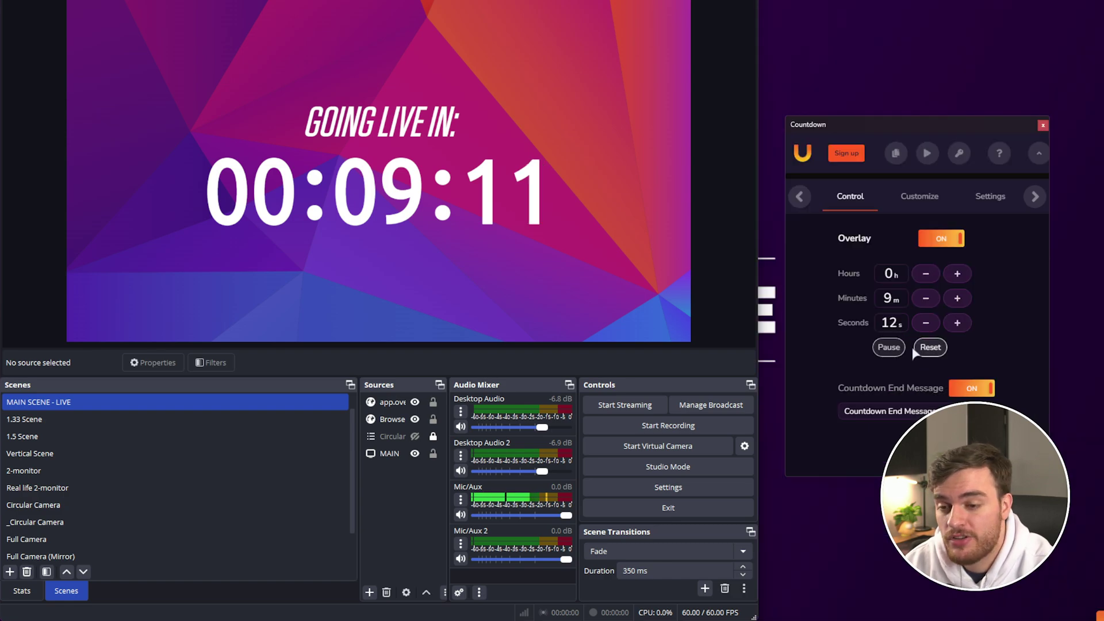
{"action": "left_click", "coordinate": [890, 347]}
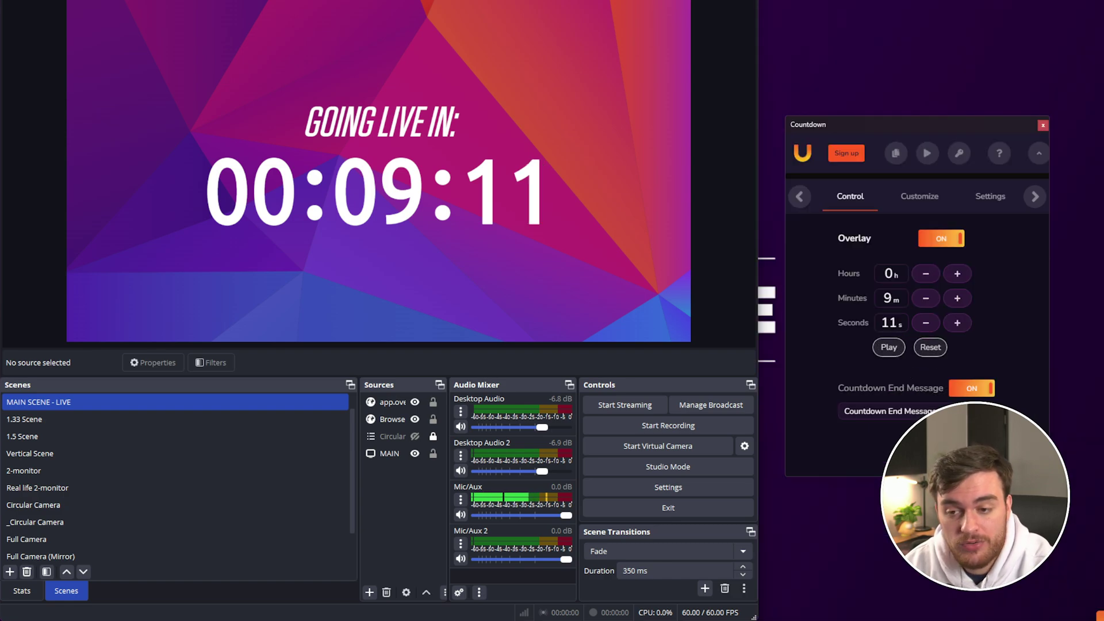
{"action": "left_click", "coordinate": [961, 243]}
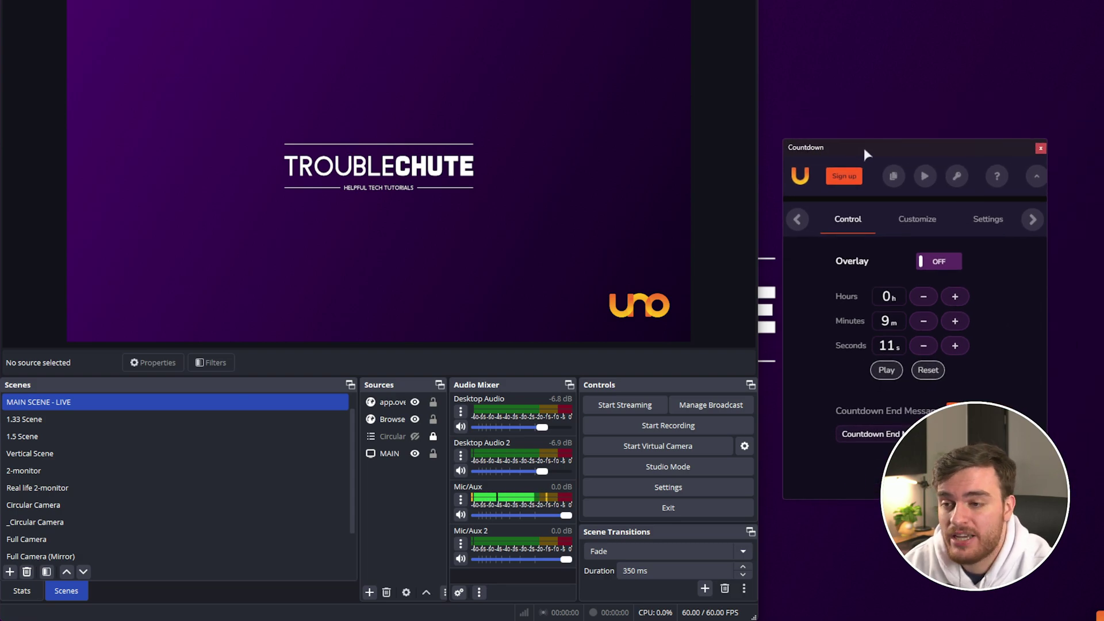
{"action": "left_click_drag", "start_coordinate": [867, 130], "coordinate": [736, 128]}
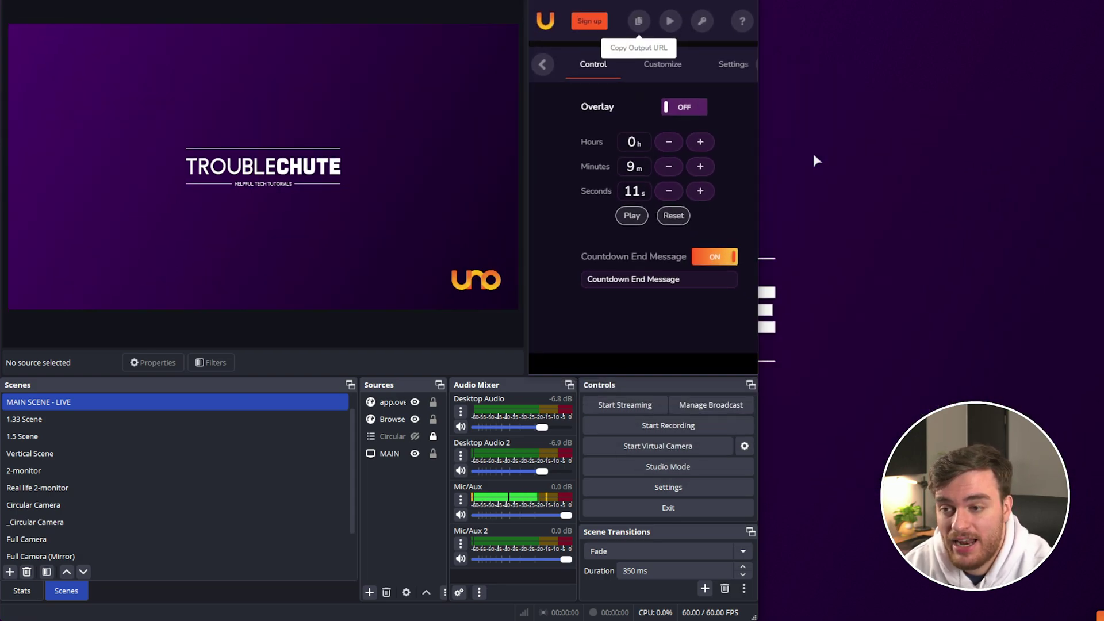
{"action": "left_click", "coordinate": [615, 215]}
{"action": "left_click", "coordinate": [666, 113]}
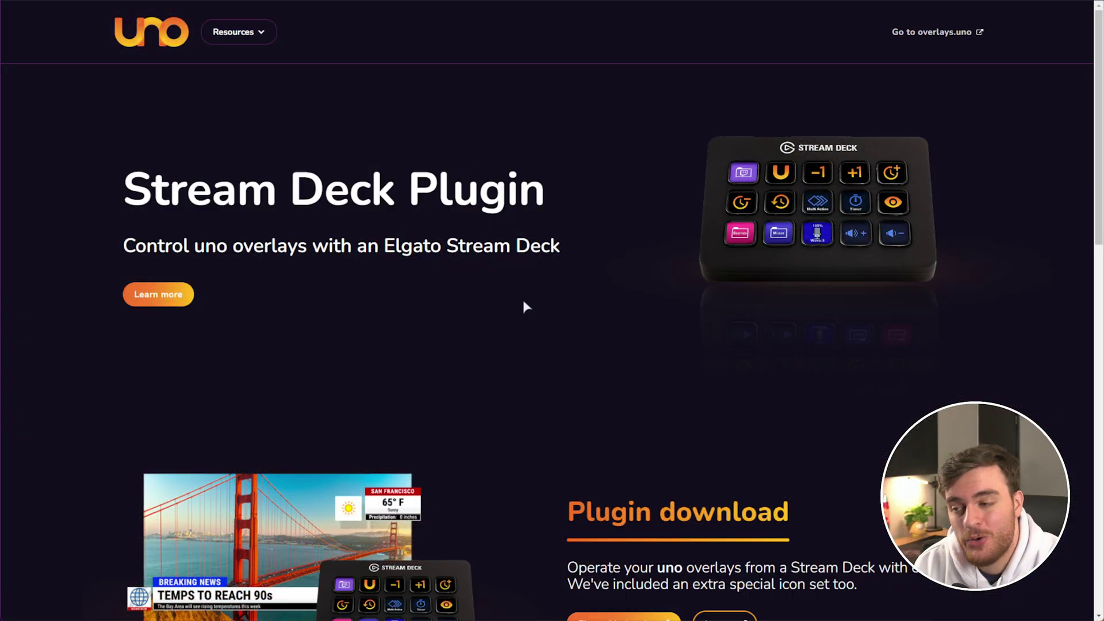
Step: Send the Overlays.uno plugin from Elgato Marketplace to Stream Deck and assign Uno Control to a blank key
{"action": "scroll", "coordinate": [522, 298], "scroll_direction": "down", "scroll_amount": 1}
{"action": "scroll", "coordinate": [523, 298], "scroll_direction": "down", "scroll_amount": 5}
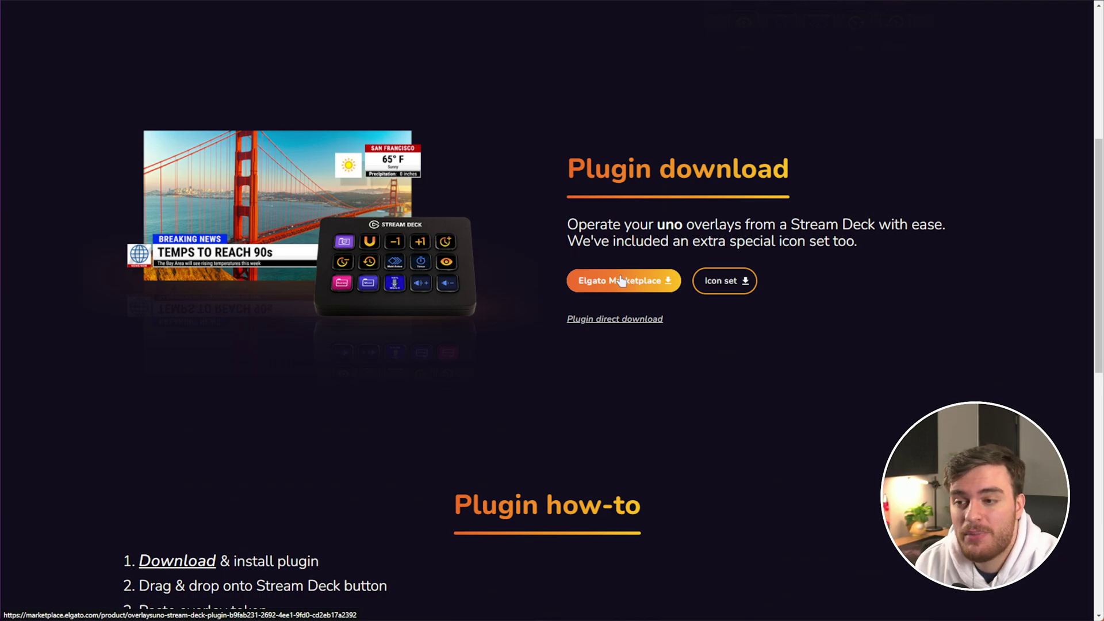
{"action": "left_click", "coordinate": [623, 282]}
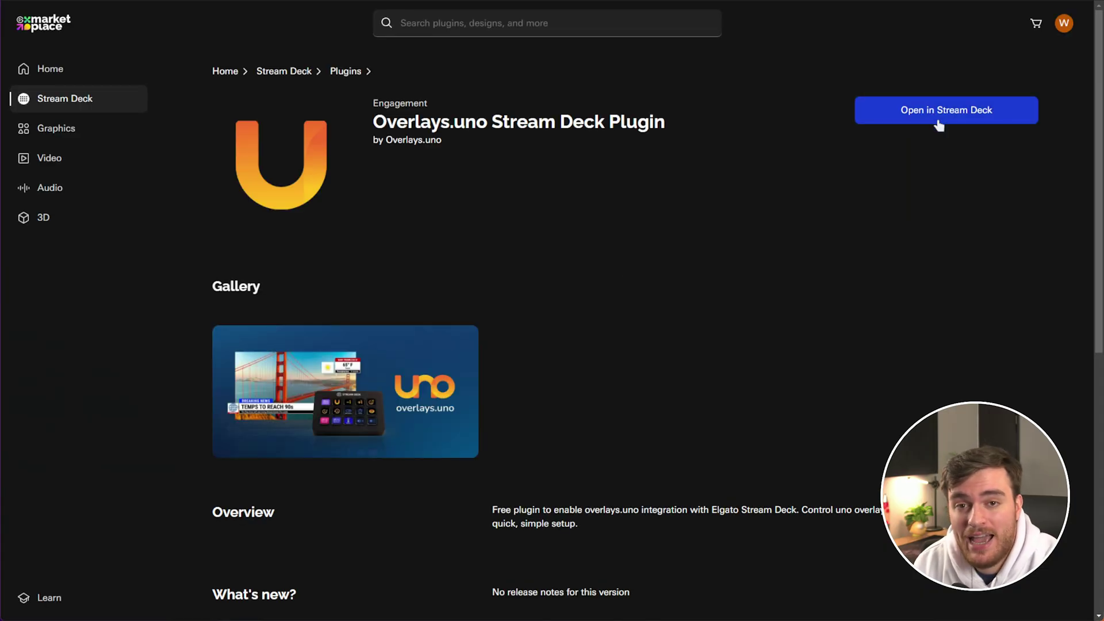
{"action": "left_click", "coordinate": [997, 113]}
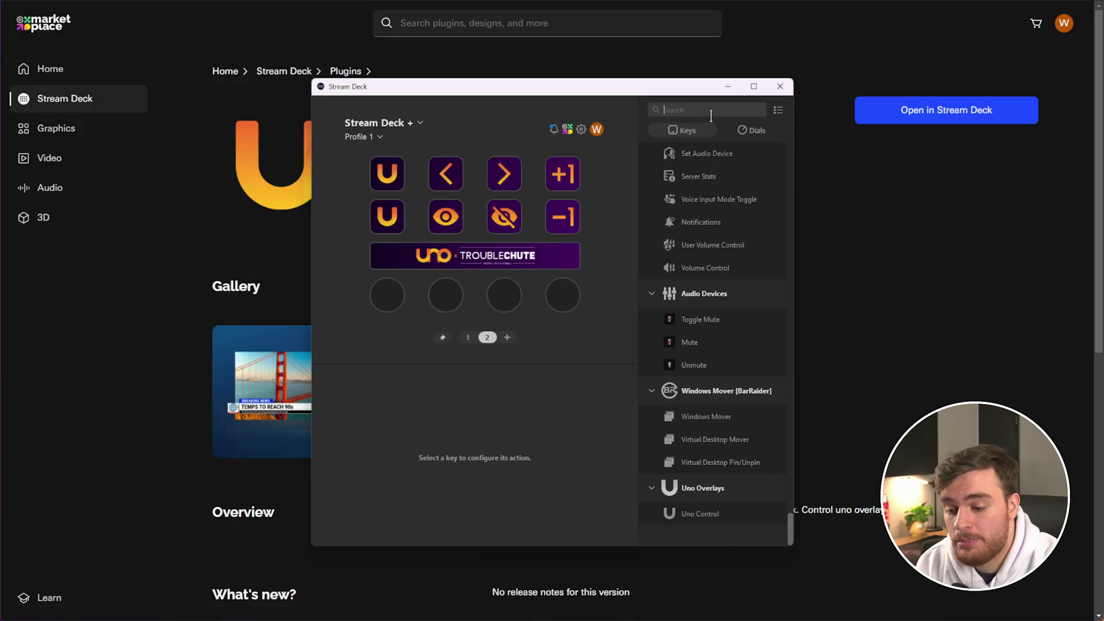
{"action": "type", "text": "overl"}
{"action": "left_click_drag", "start_coordinate": [687, 185], "coordinate": [382, 172]}
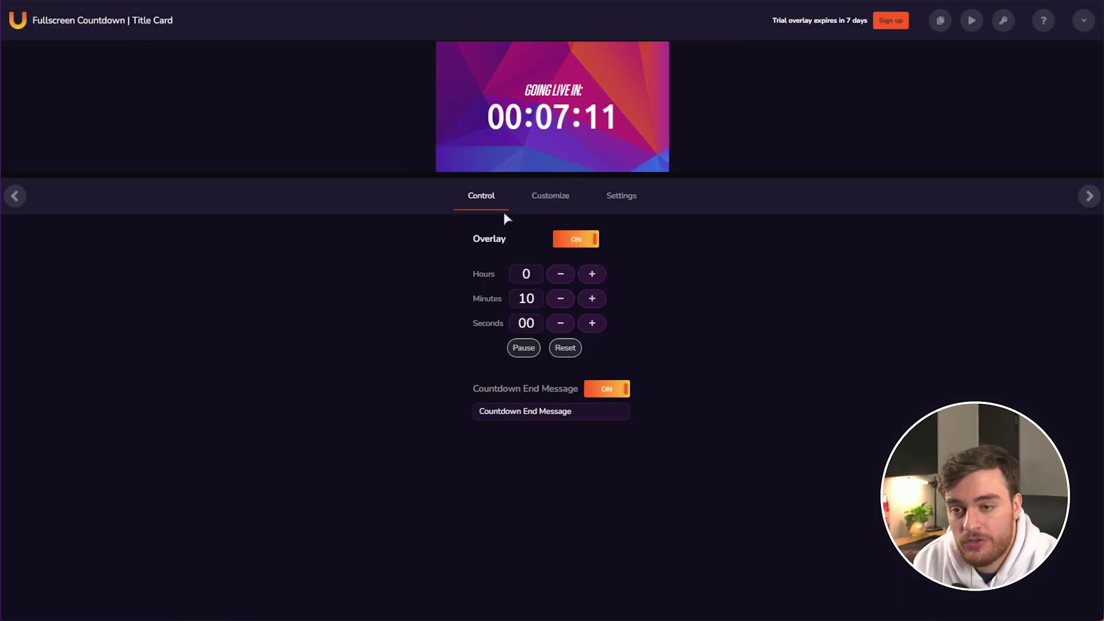
Step: Paste the overlay's Uno Token into the key settings and set its action to Set message
{"action": "left_click", "coordinate": [1004, 22]}
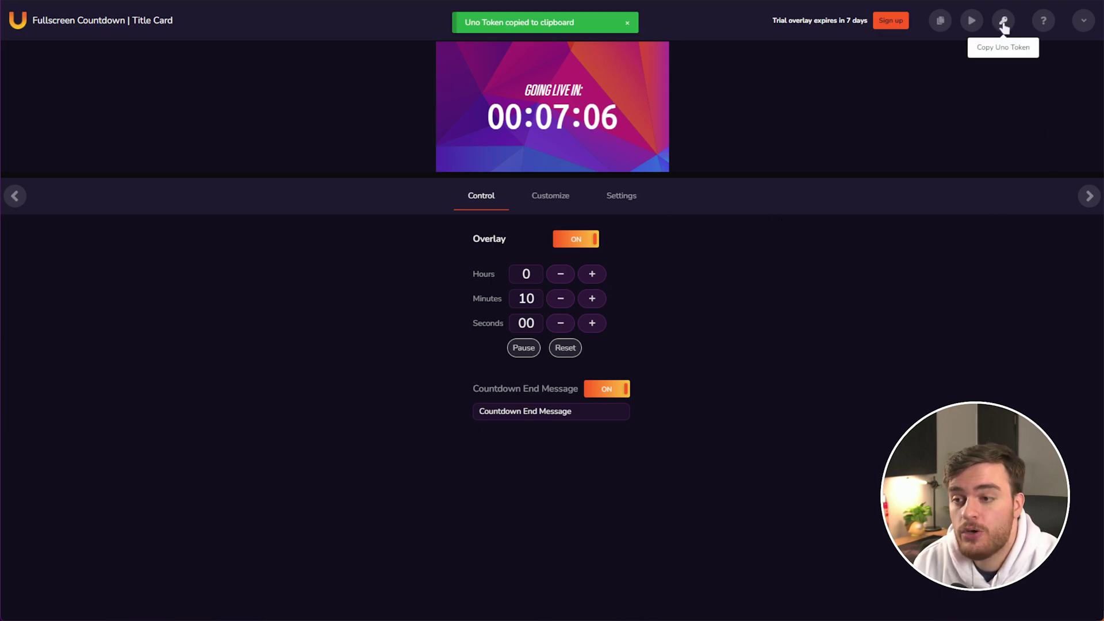
{"action": "key", "text": "ctrl+v"}
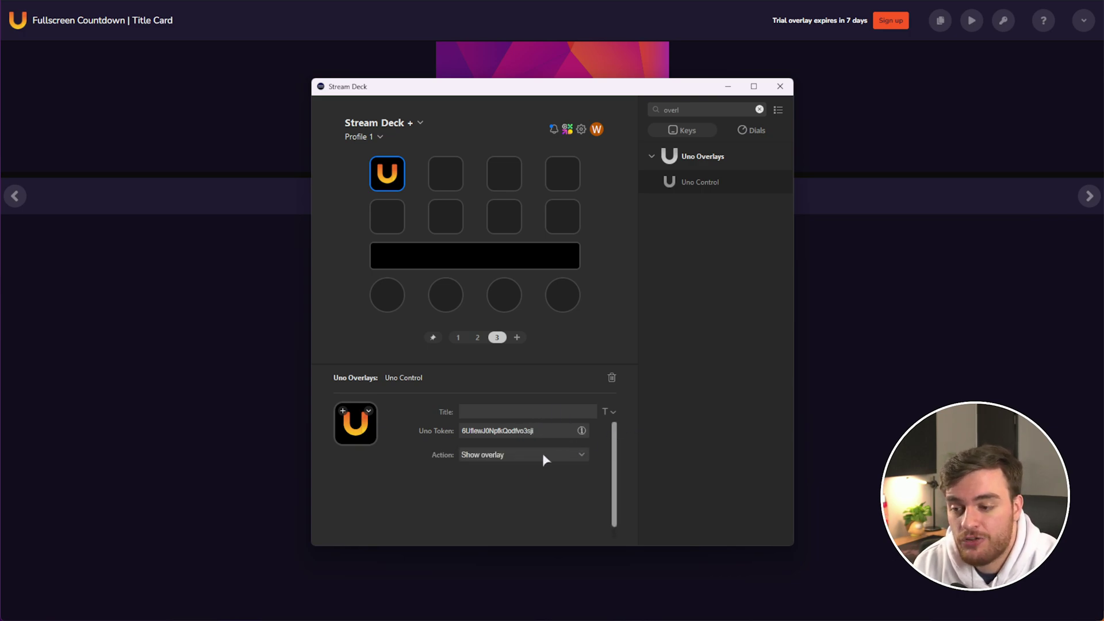
{"action": "left_click", "coordinate": [543, 455]}
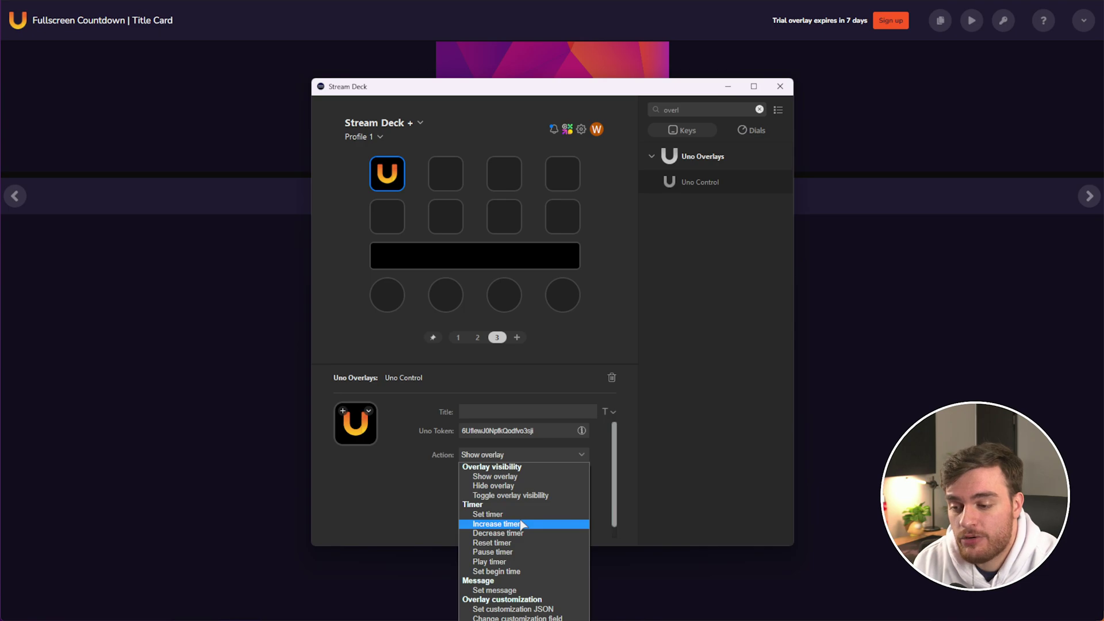
{"action": "left_click", "coordinate": [528, 562]}
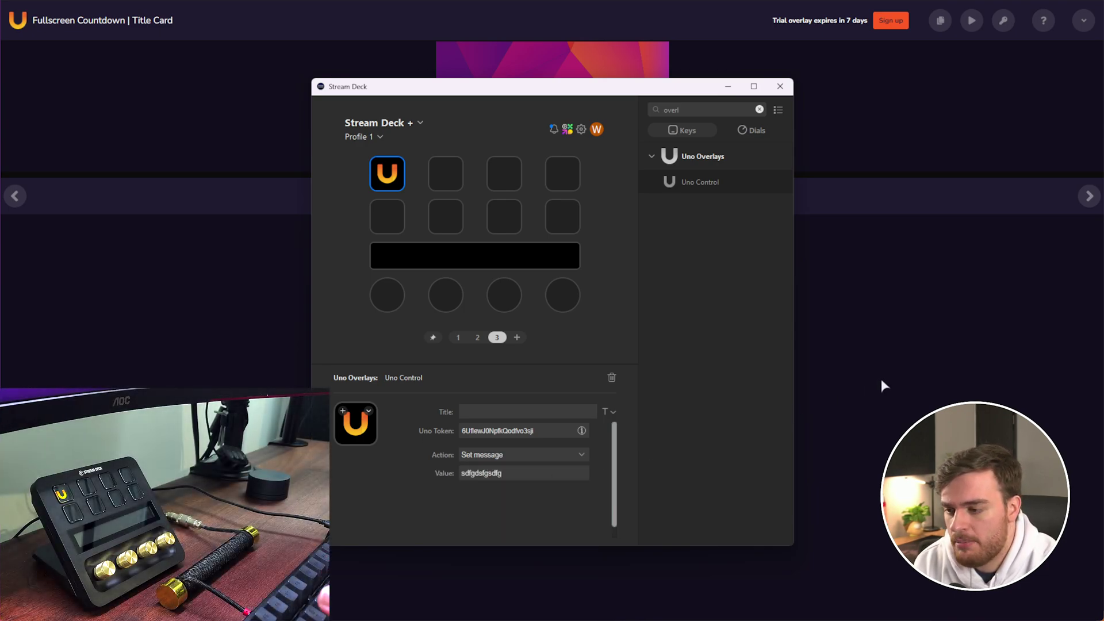
{"action": "left_click", "coordinate": [881, 378]}
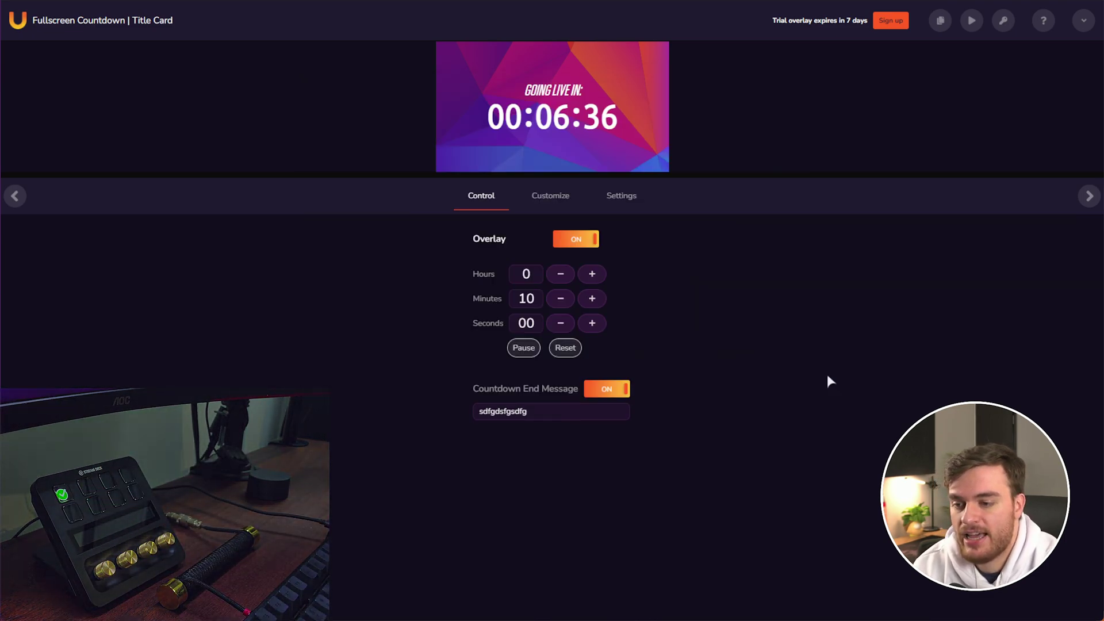
Step: Lower the Title Card countdown's minutes and seconds until it reaches 00:00:01
{"action": "double_click", "coordinate": [561, 298]}
{"action": "double_click", "coordinate": [560, 298]}
{"action": "left_click", "coordinate": [559, 300]}
{"action": "left_click", "coordinate": [560, 300]}
{"action": "double_click", "coordinate": [561, 323]}
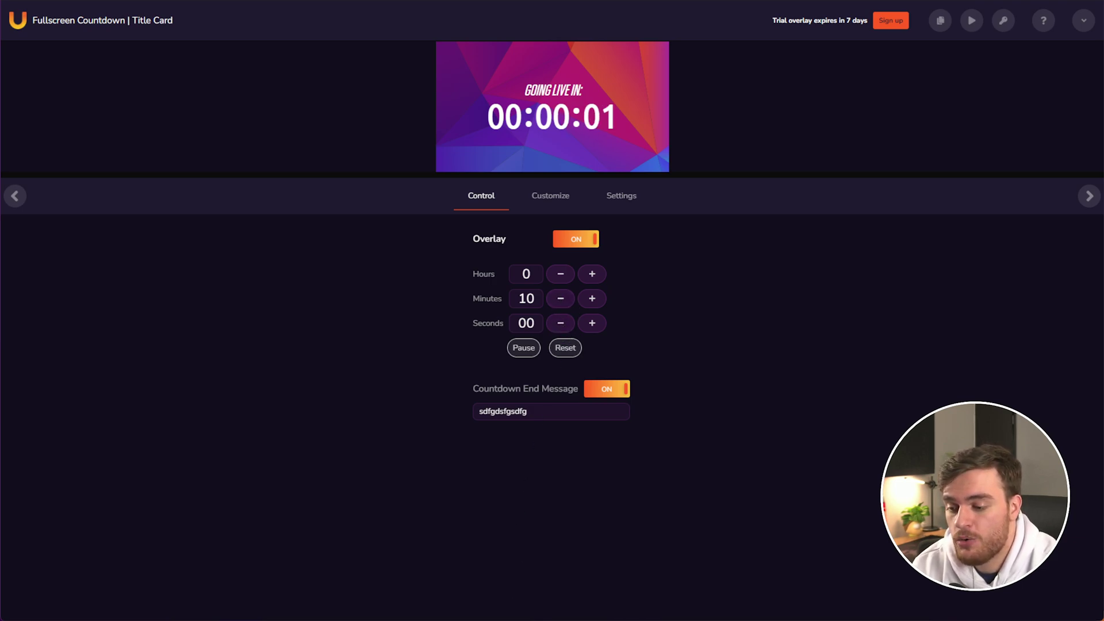
Step: Watch the countdown's end message in OBS and set the Stream Deck key action to Hide overlay
{"action": "left_click", "coordinate": [489, 608]}
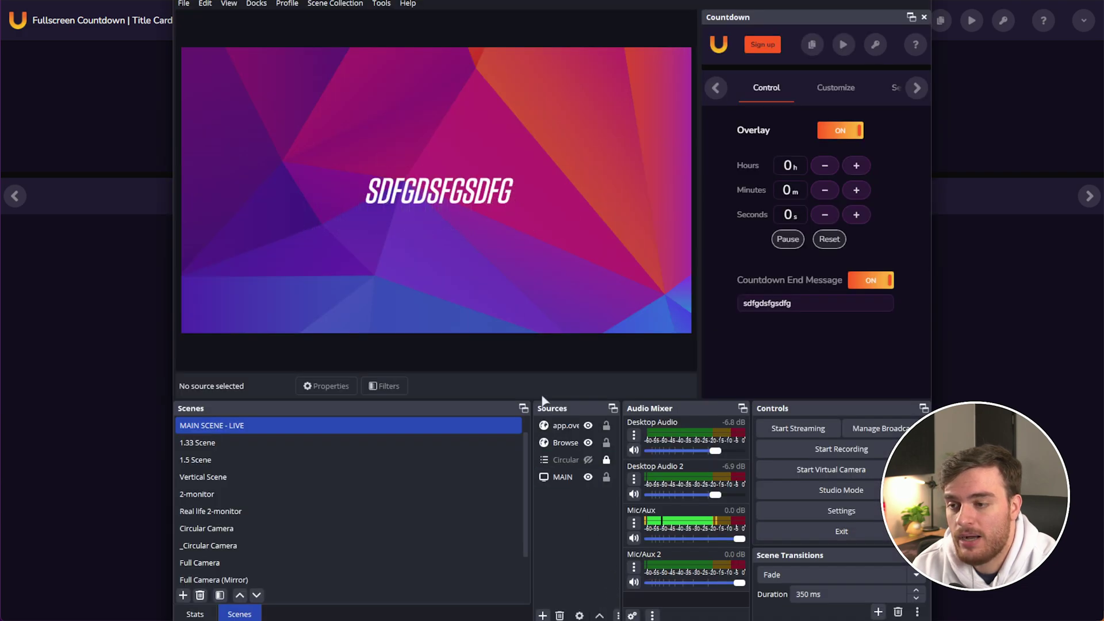
{"action": "key", "text": "alt+Tab"}
{"action": "left_click", "coordinate": [516, 455]}
{"action": "left_click", "coordinate": [516, 482]}
{"action": "left_click", "coordinate": [755, 24]}
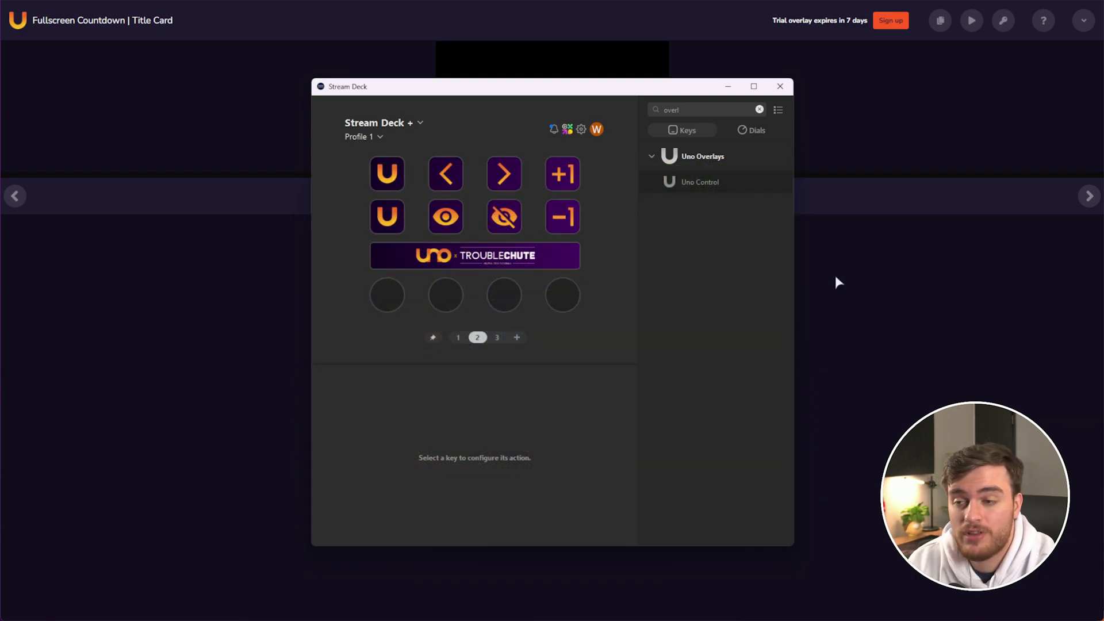
Step: Return to the Overlays.uno page to browse the counter overlays in the Library
{"action": "left_click", "coordinate": [859, 278]}
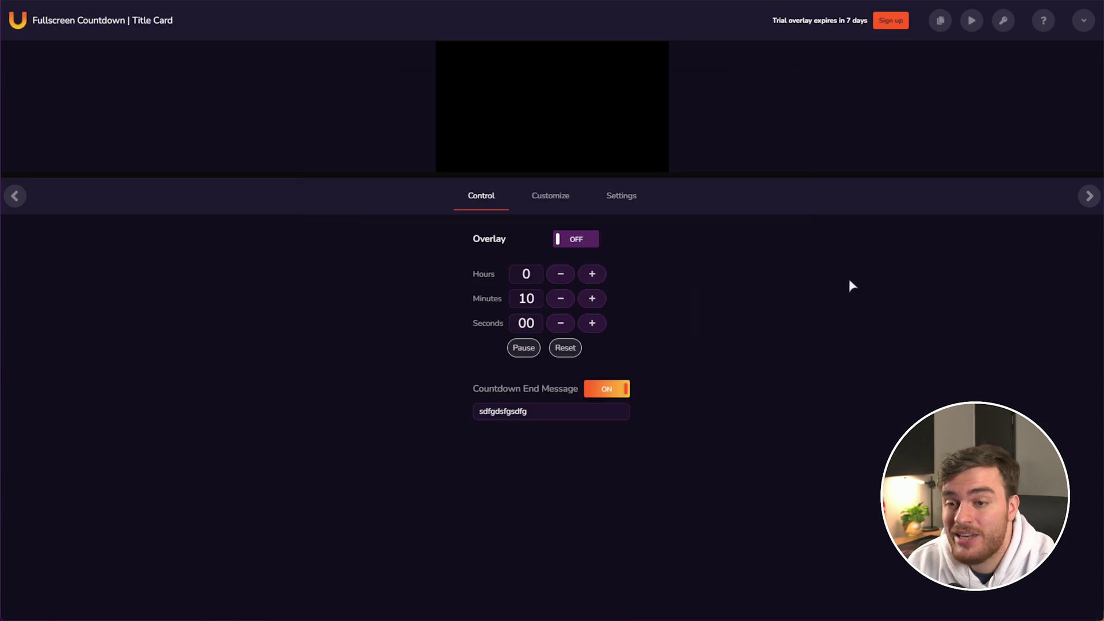
{"action": "mouse_move", "coordinate": [940, 22]}
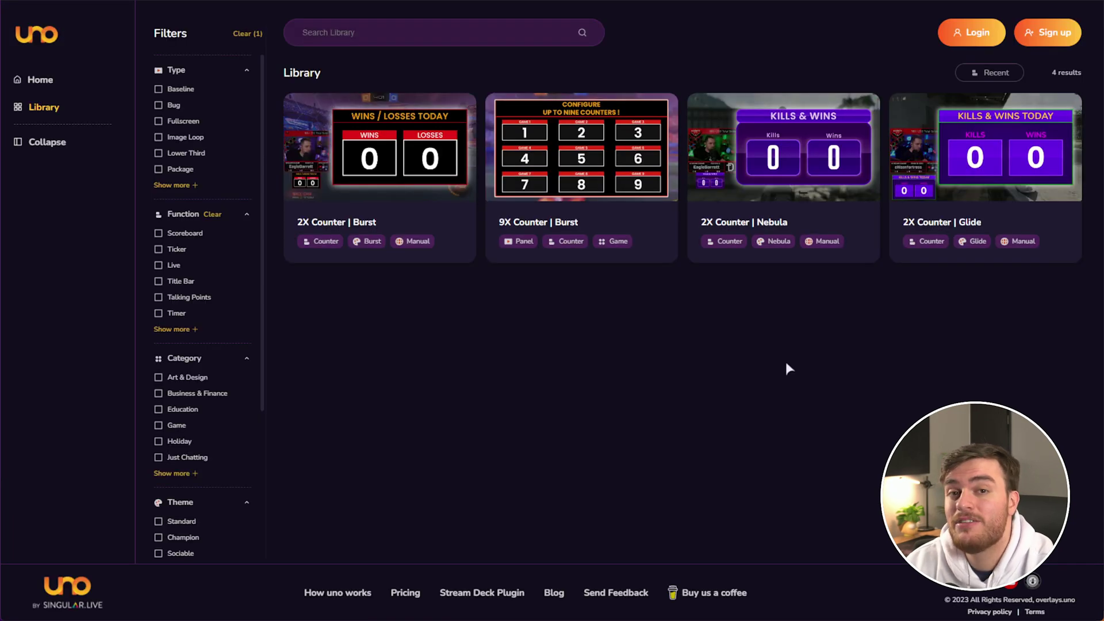
Step: Open the 2X Counter | Burst overlay and test the Left Counter by raising it to 1 and back to 0
{"action": "left_click", "coordinate": [392, 172]}
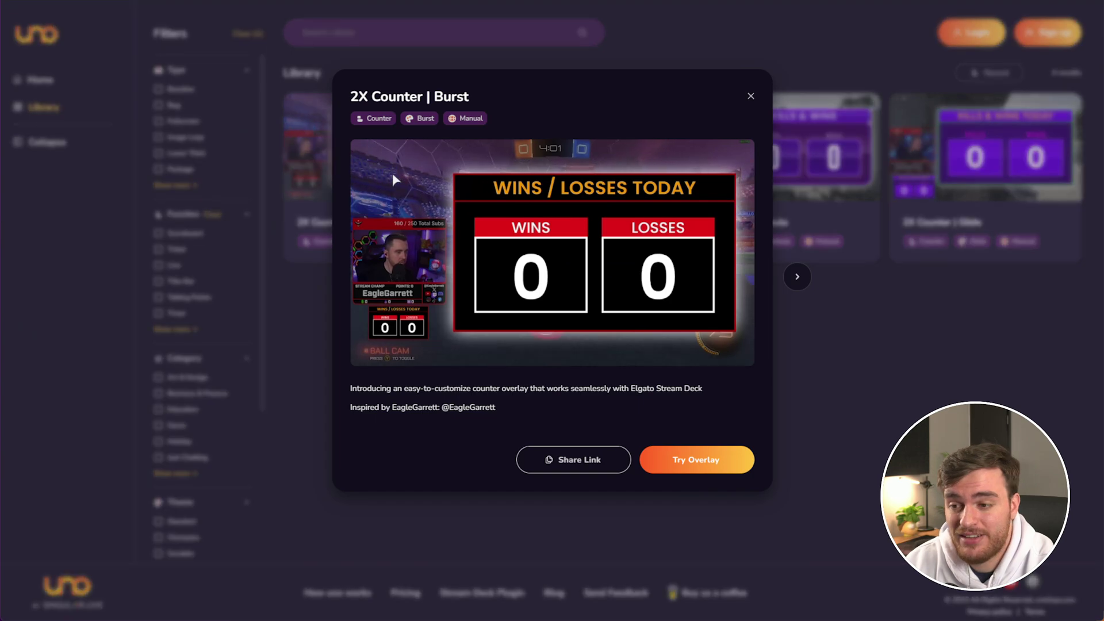
{"action": "left_click", "coordinate": [701, 460]}
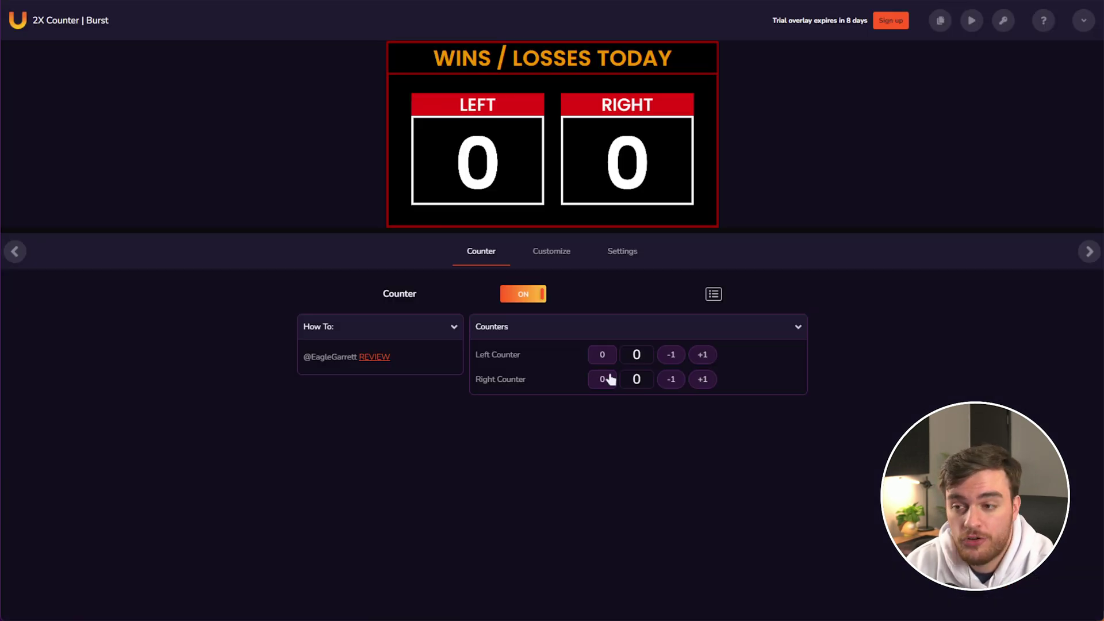
{"action": "left_click", "coordinate": [700, 356]}
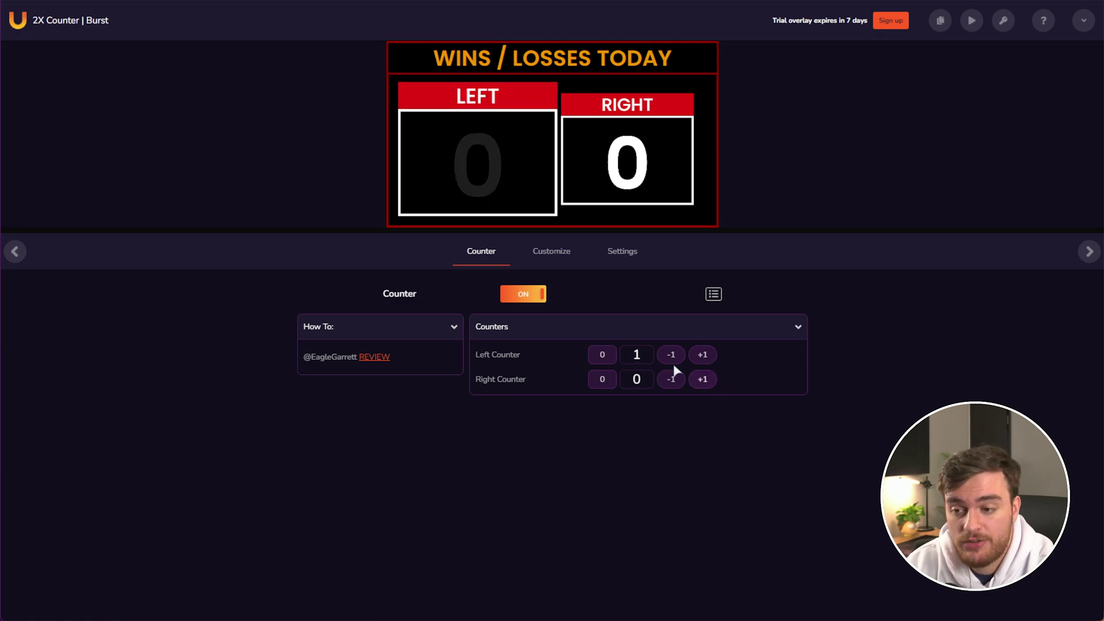
{"action": "left_click", "coordinate": [672, 356]}
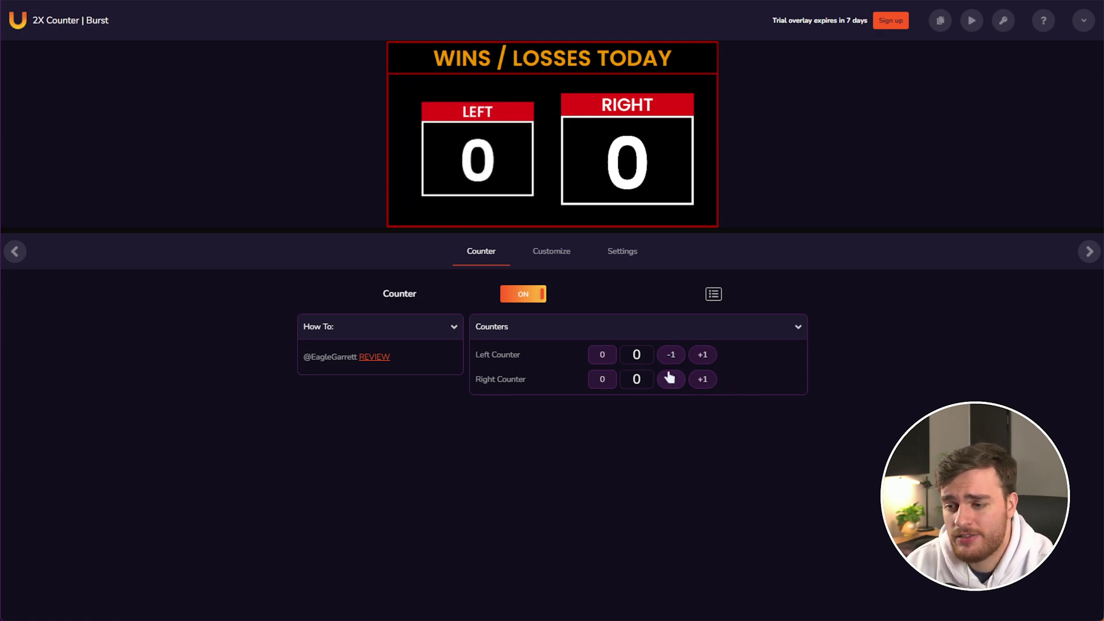
Step: Title the left counter Blu and the right counter Red in the customization options
{"action": "left_click", "coordinate": [558, 258]}
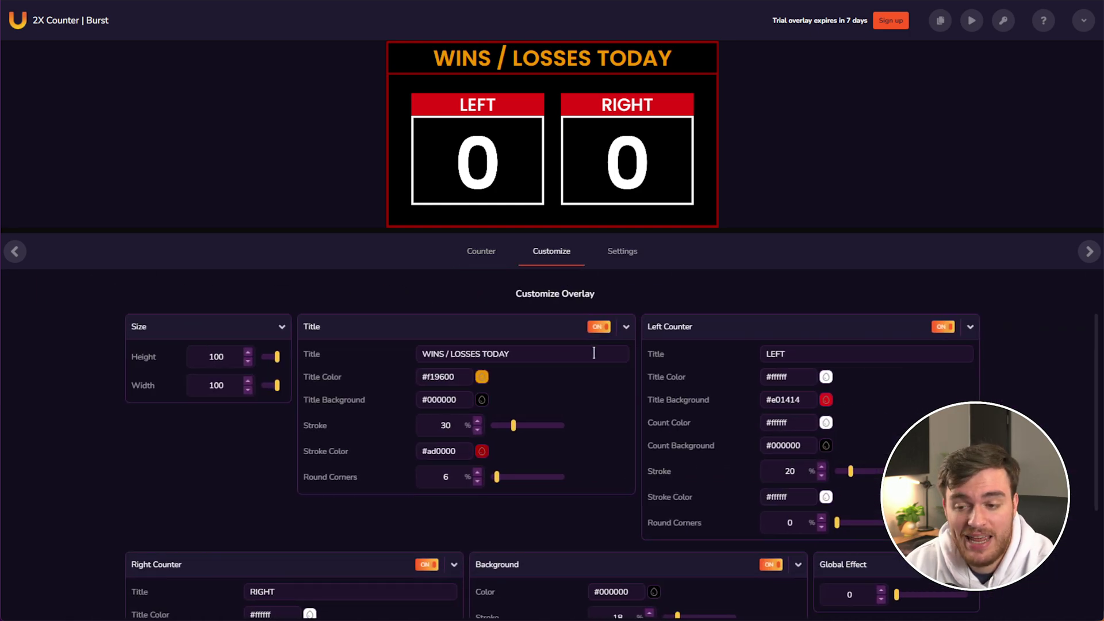
{"action": "left_click", "coordinate": [793, 354]}
{"action": "type", "text": "Blu"}
{"action": "scroll", "coordinate": [575, 431], "scroll_direction": "down", "scroll_amount": 2}
{"action": "left_click", "coordinate": [429, 479]}
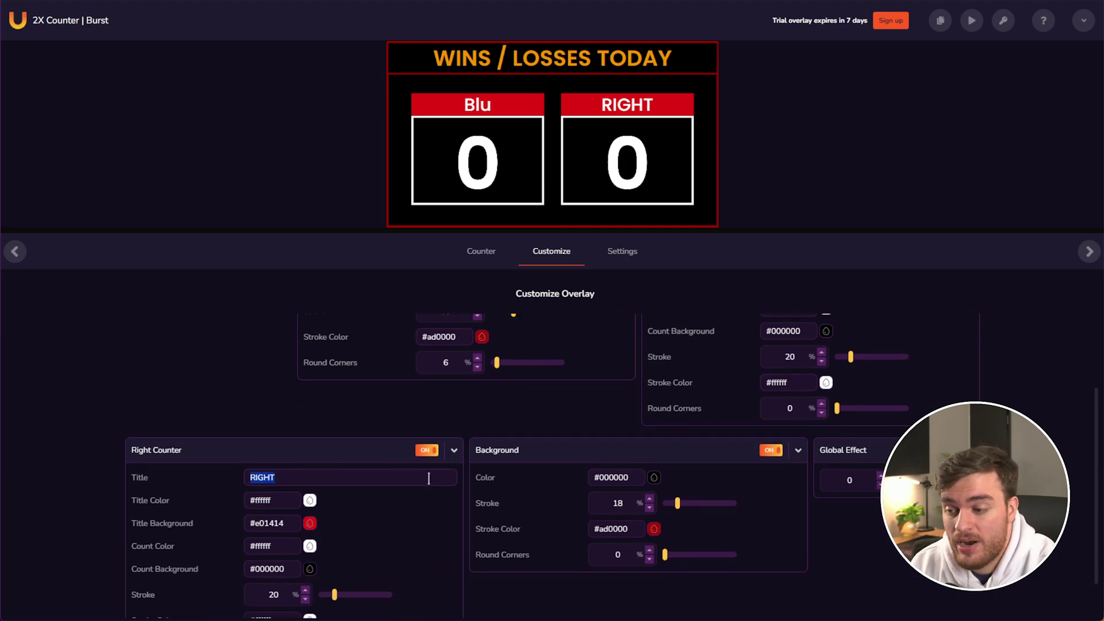
{"action": "type", "text": "Red"}
{"action": "scroll", "coordinate": [576, 431], "scroll_direction": "up", "scroll_amount": 2}
Step: Give Blu's title background blue (#146ee0) and retitle the overlay TF2 Tournament
{"action": "left_click", "coordinate": [826, 400]}
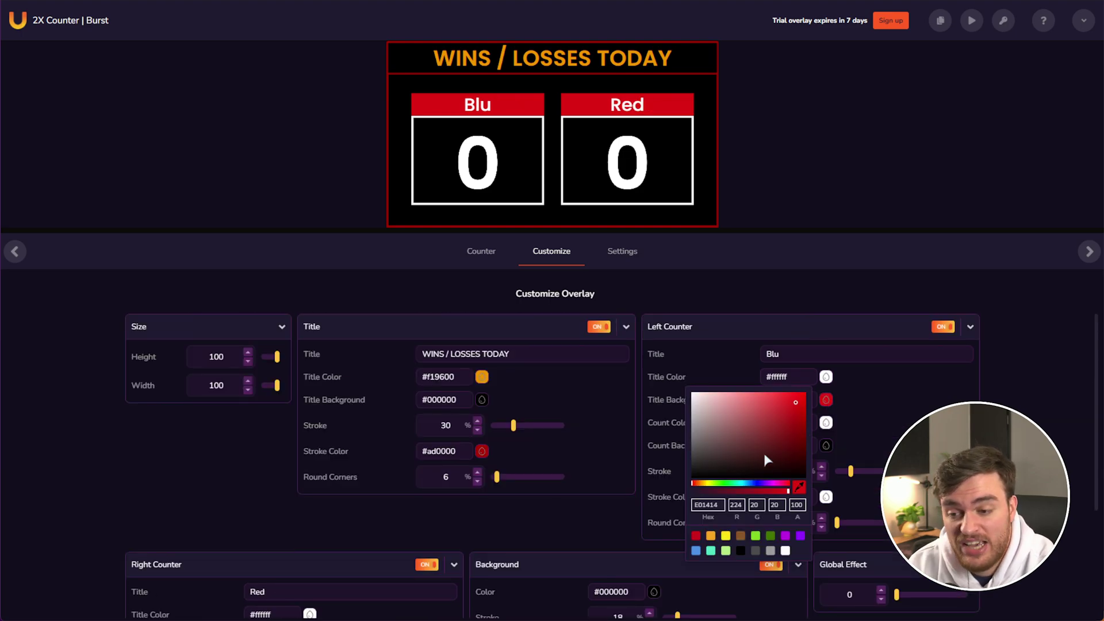
{"action": "left_click", "coordinate": [750, 484]}
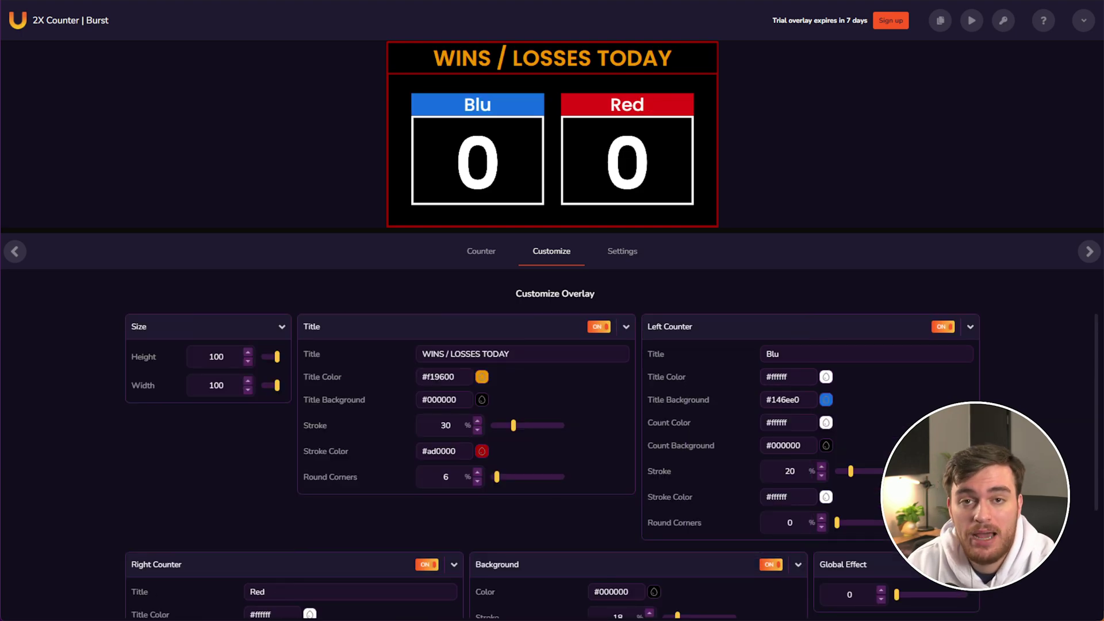
{"action": "left_click", "coordinate": [523, 352]}
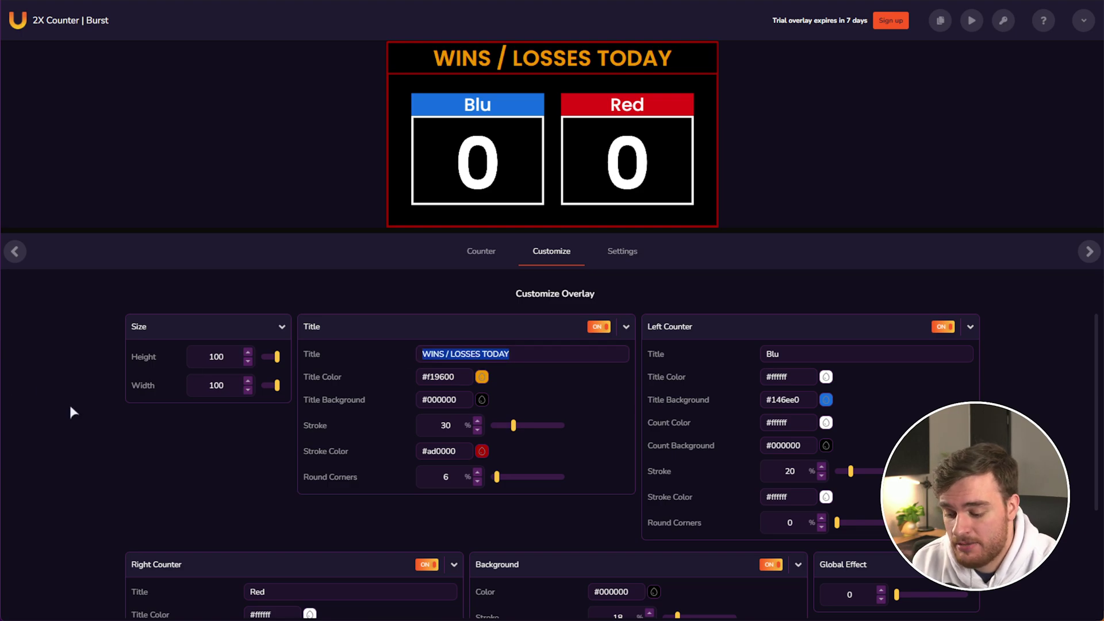
{"action": "type", "text": "TF2 Tournament"}
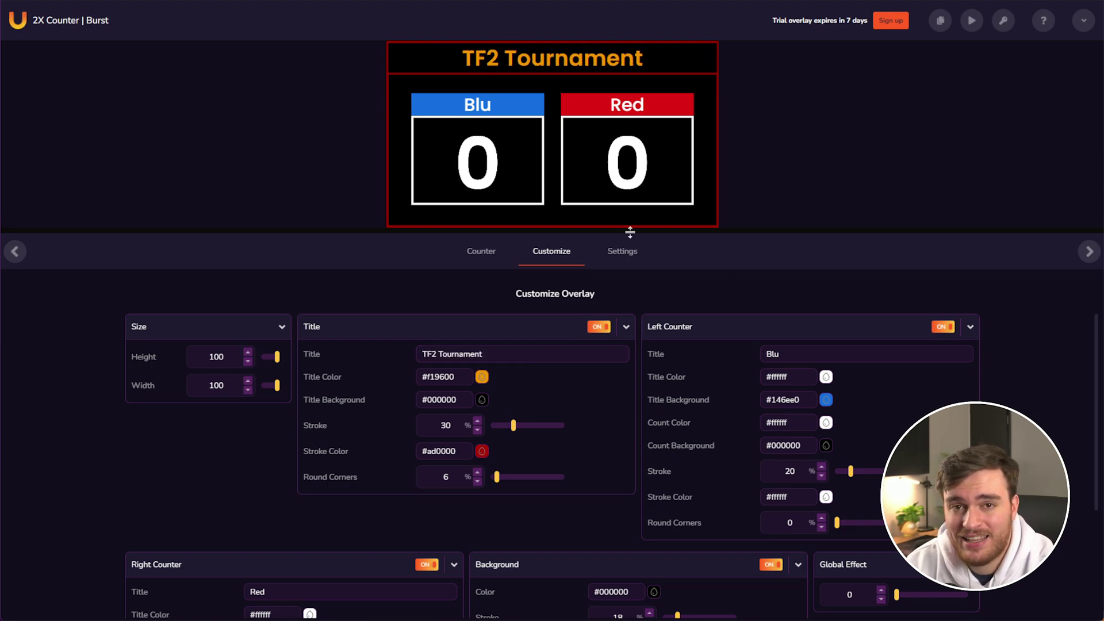
{"action": "mouse_move", "coordinate": [938, 23]}
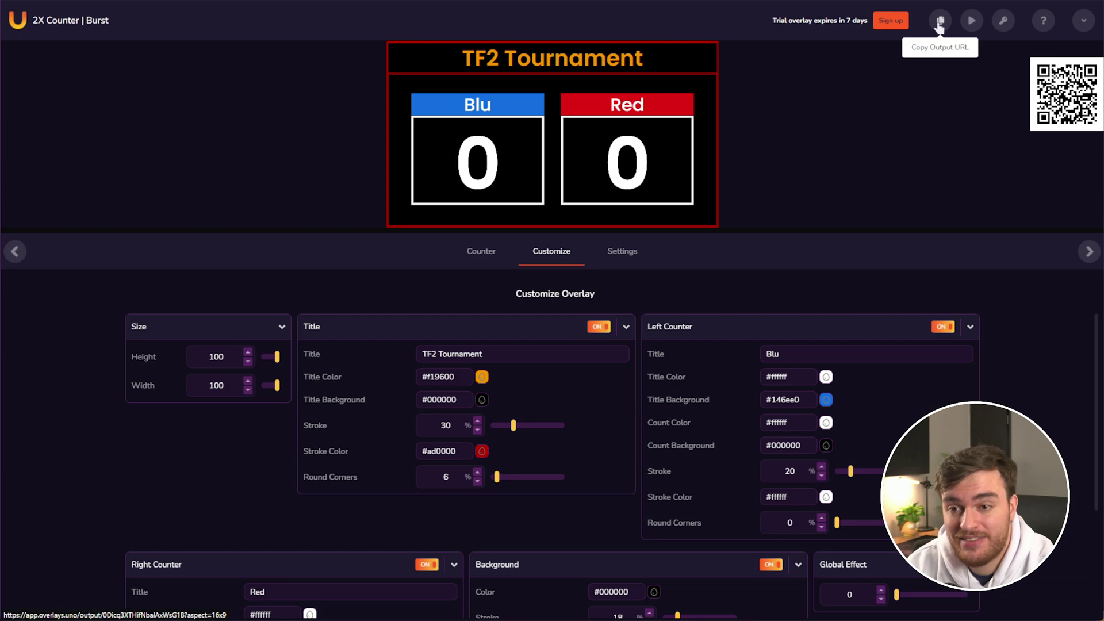
Step: Add the TF2 Tournament overlay's output URL to the OBS scene as a browser source
{"action": "left_click_drag", "start_coordinate": [941, 24], "coordinate": [739, 160]}
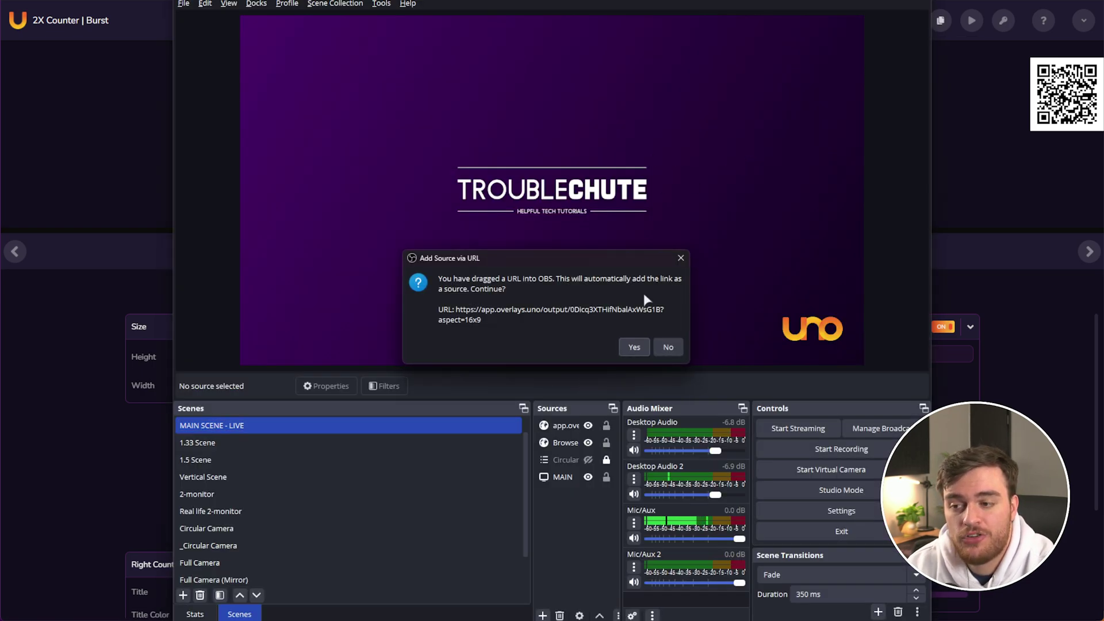
{"action": "left_click", "coordinate": [666, 348]}
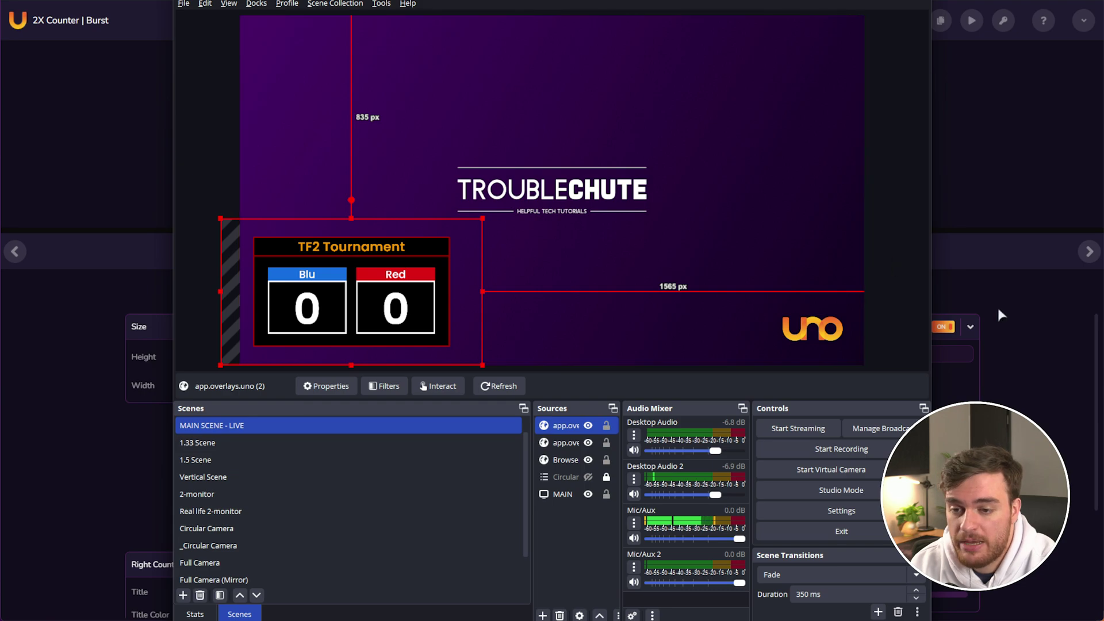
{"action": "left_click", "coordinate": [997, 306]}
Step: Set the overlay's background colour alpha to 0 and recolour the title background
{"action": "scroll", "coordinate": [633, 458], "scroll_direction": "down", "scroll_amount": 2}
{"action": "left_click", "coordinate": [654, 483]}
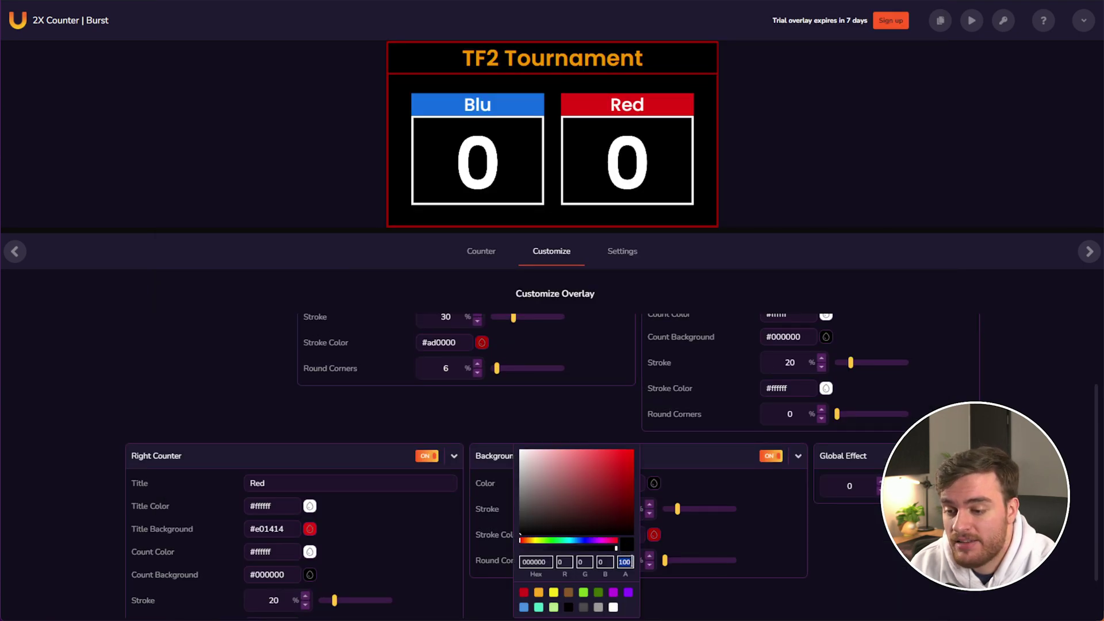
{"action": "scroll", "coordinate": [518, 460], "scroll_direction": "up", "scroll_amount": 2}
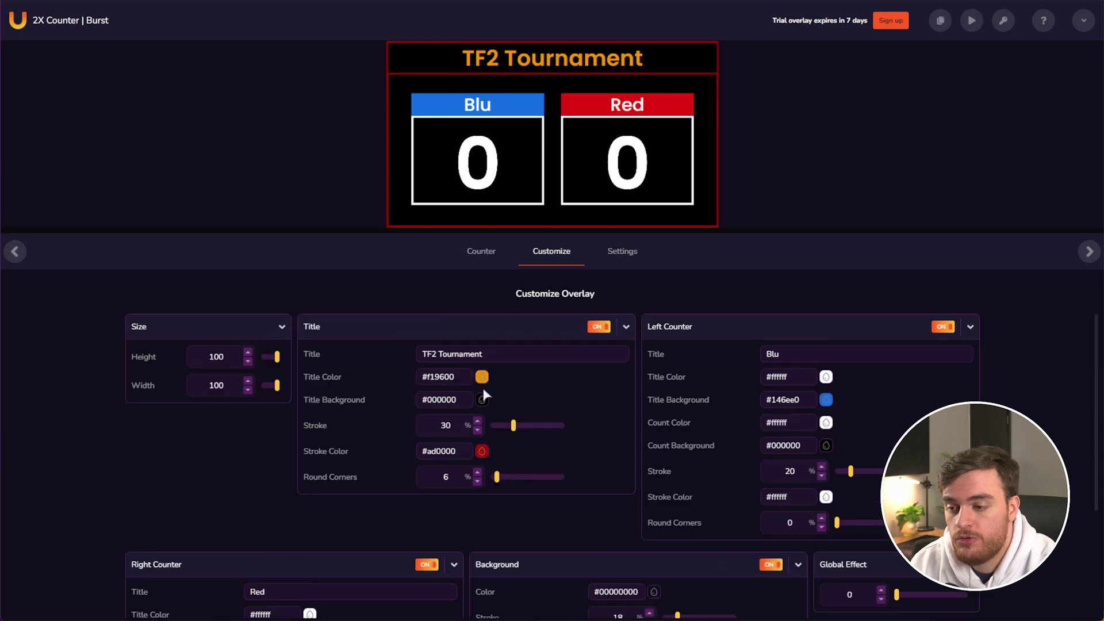
{"action": "left_click", "coordinate": [482, 399]}
{"action": "left_click", "coordinate": [427, 448]}
{"action": "key", "text": "alt+Tab"}
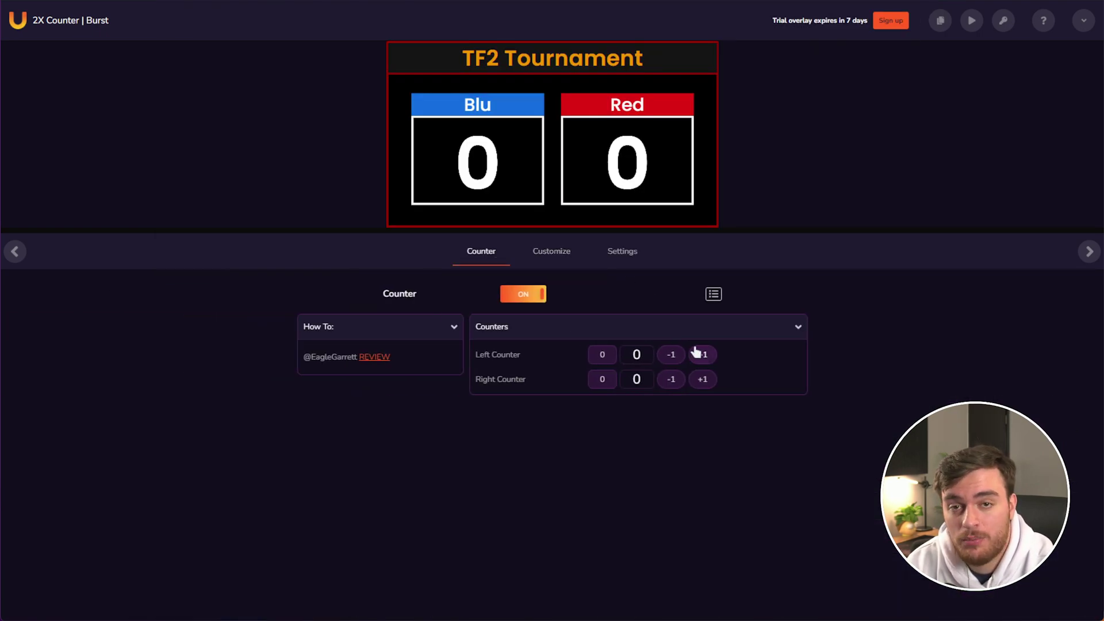
Step: Configure the +1 key with the Uno token to Change overlay field: Left Counter, Increment, value 1
{"action": "left_click", "coordinate": [1004, 20]}
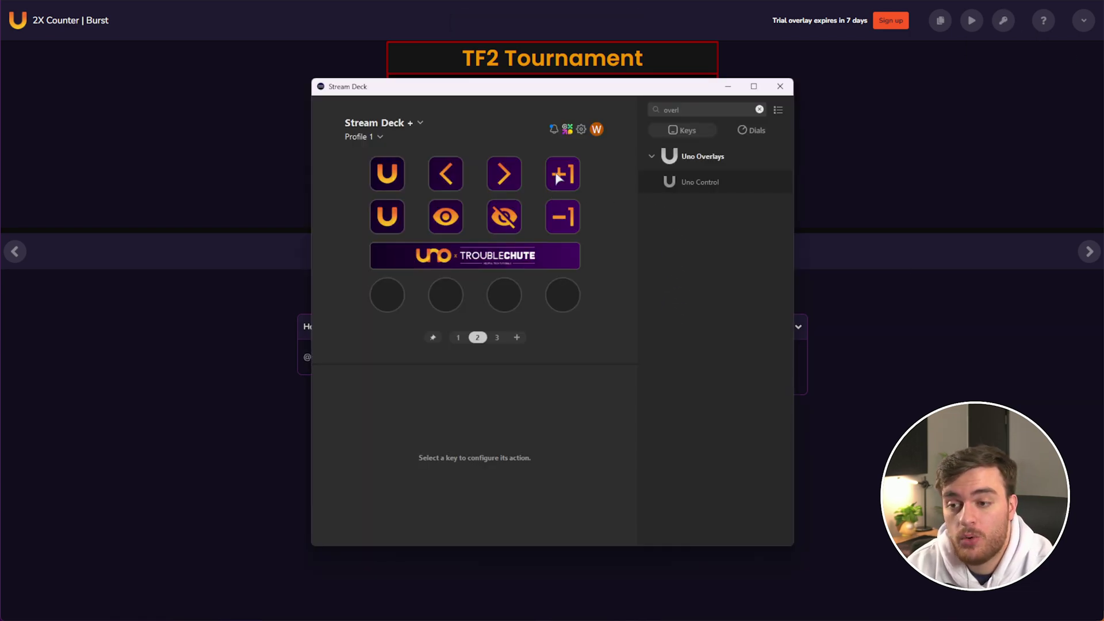
{"action": "left_click", "coordinate": [558, 176]}
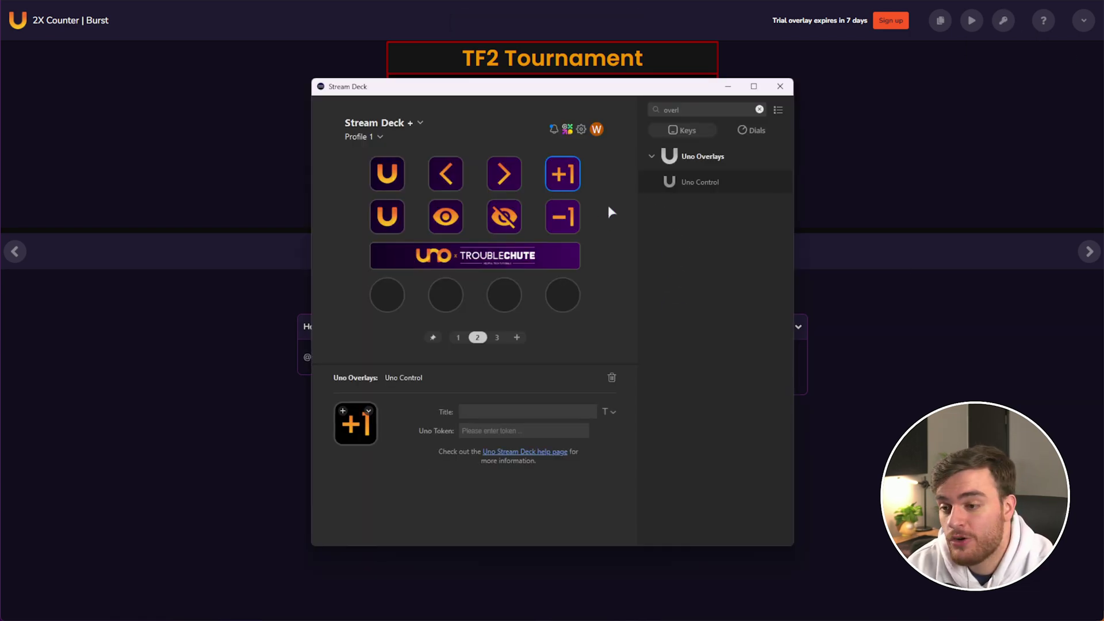
{"action": "key", "text": "ctrl+v"}
{"action": "left_click", "coordinate": [572, 458]}
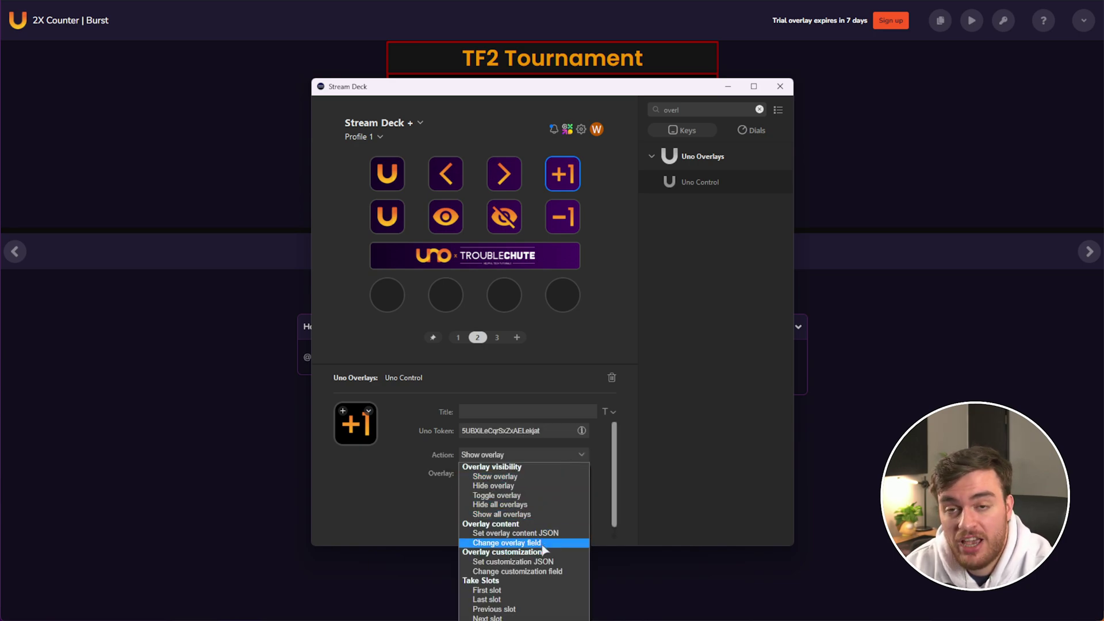
{"action": "left_click", "coordinate": [518, 543]}
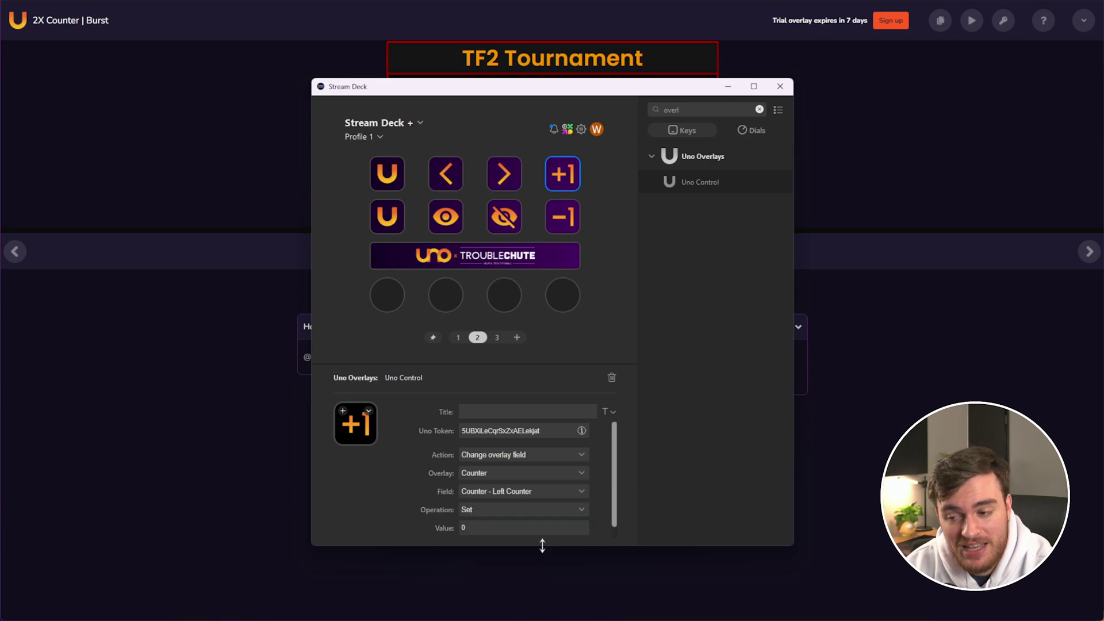
{"action": "left_click", "coordinate": [589, 488]}
{"action": "left_click", "coordinate": [553, 494]}
{"action": "left_click", "coordinate": [546, 509]}
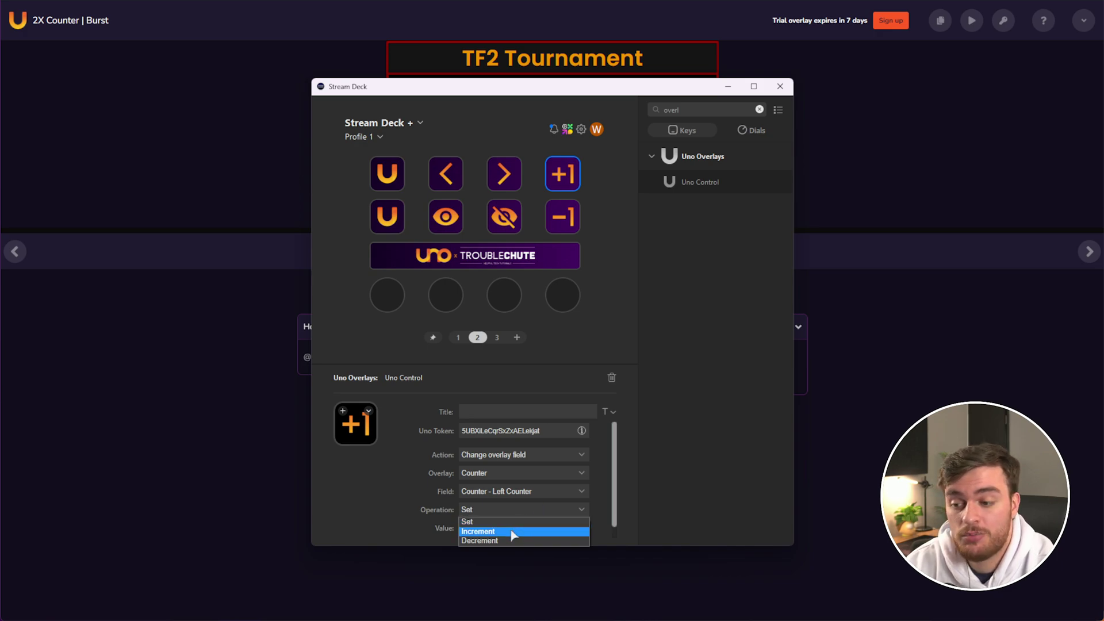
{"action": "left_click", "coordinate": [513, 533]}
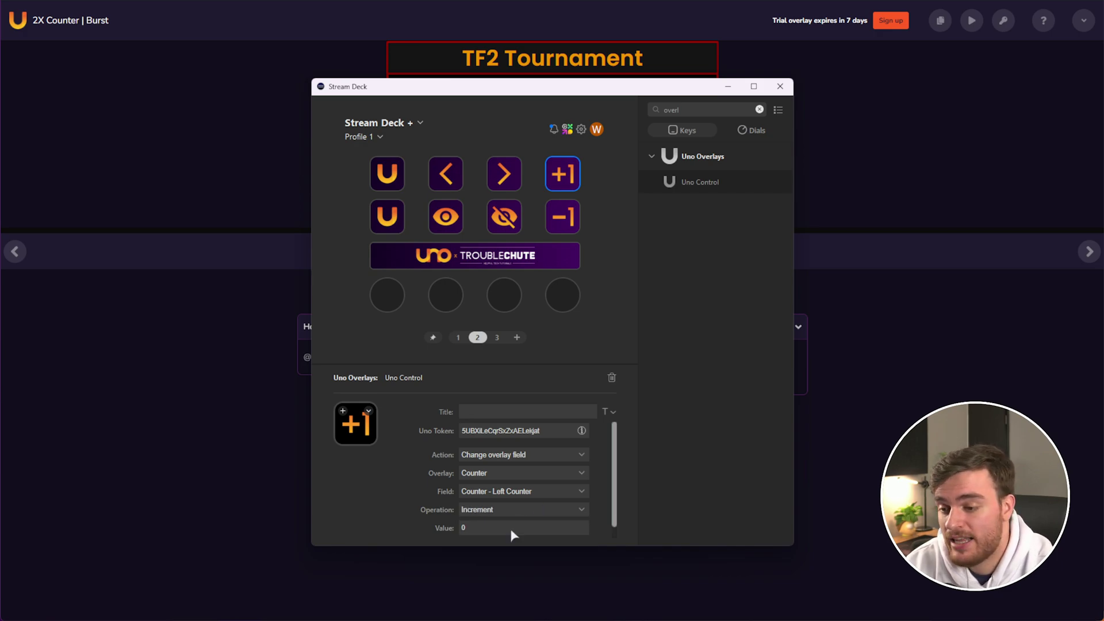
{"action": "double_click", "coordinate": [544, 521]}
{"action": "type", "text": "1"}
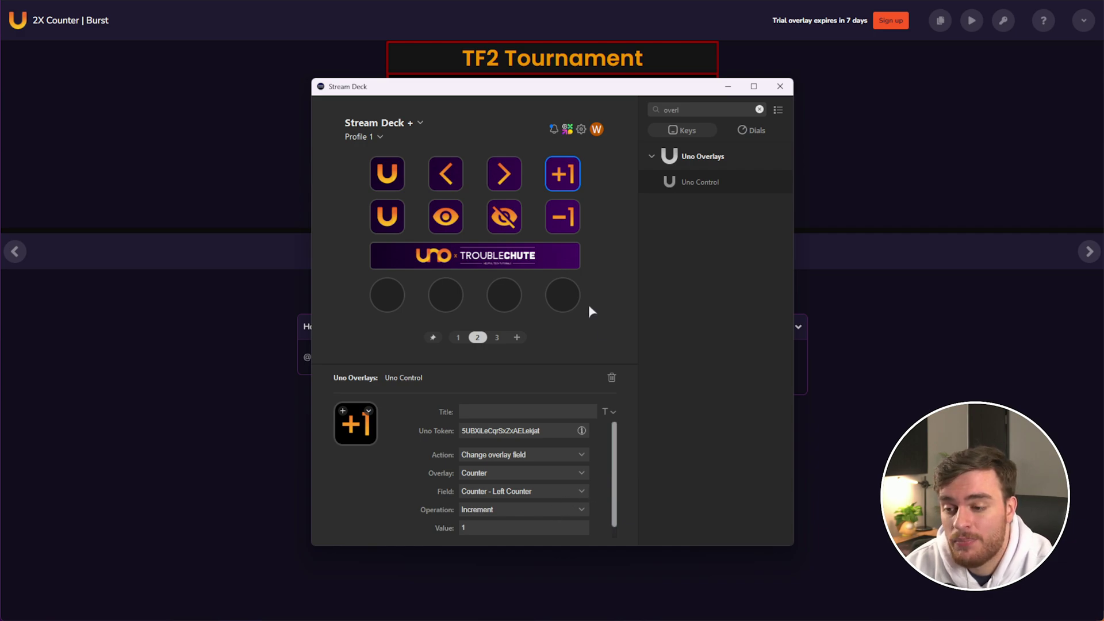
Step: Configure the -1 key with the Uno token to Change overlay field: Right Counter, Decrement
{"action": "left_click", "coordinate": [557, 225]}
{"action": "left_click", "coordinate": [564, 435]}
{"action": "key", "text": "ctrl+v"}
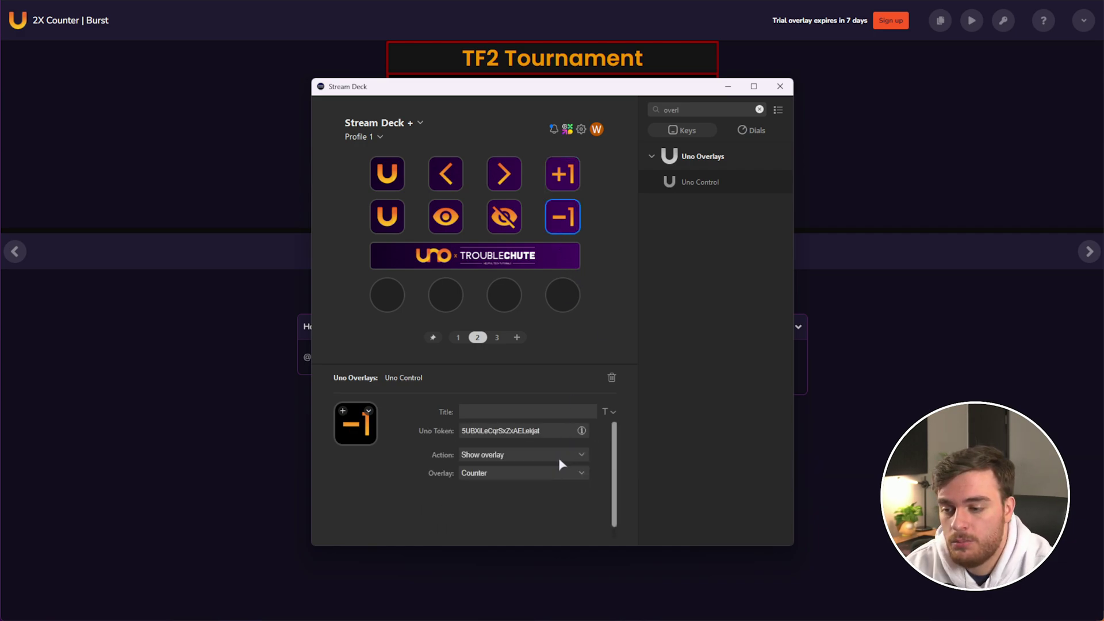
{"action": "left_click", "coordinate": [561, 455]}
{"action": "left_click", "coordinate": [520, 545]}
{"action": "left_click", "coordinate": [518, 491]}
{"action": "left_click", "coordinate": [508, 533]}
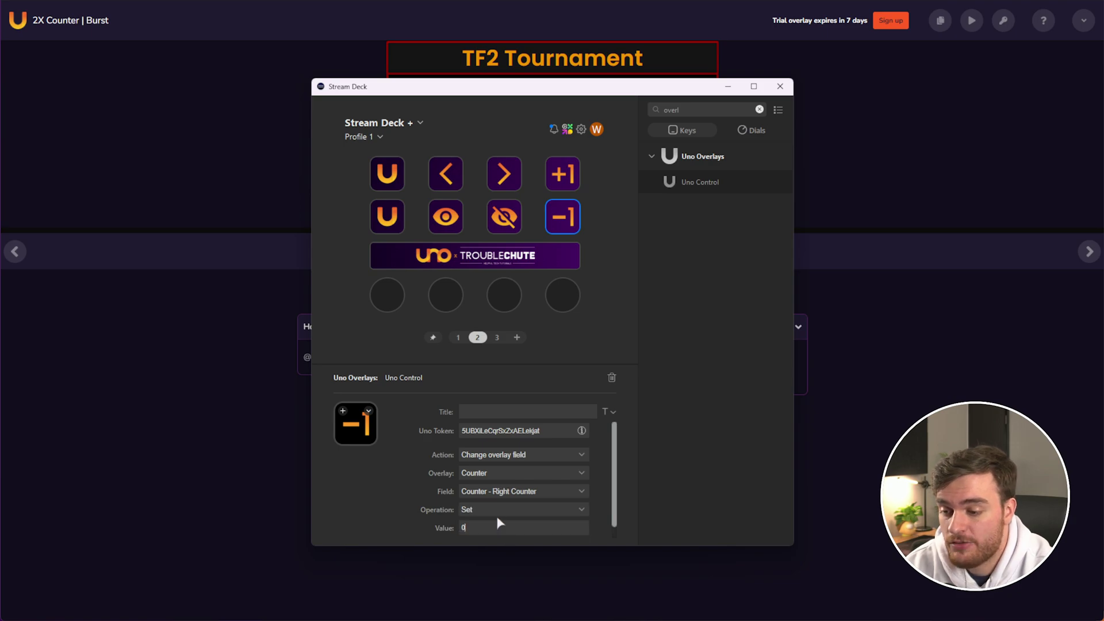
{"action": "left_click", "coordinate": [492, 510]}
{"action": "left_click", "coordinate": [495, 541]}
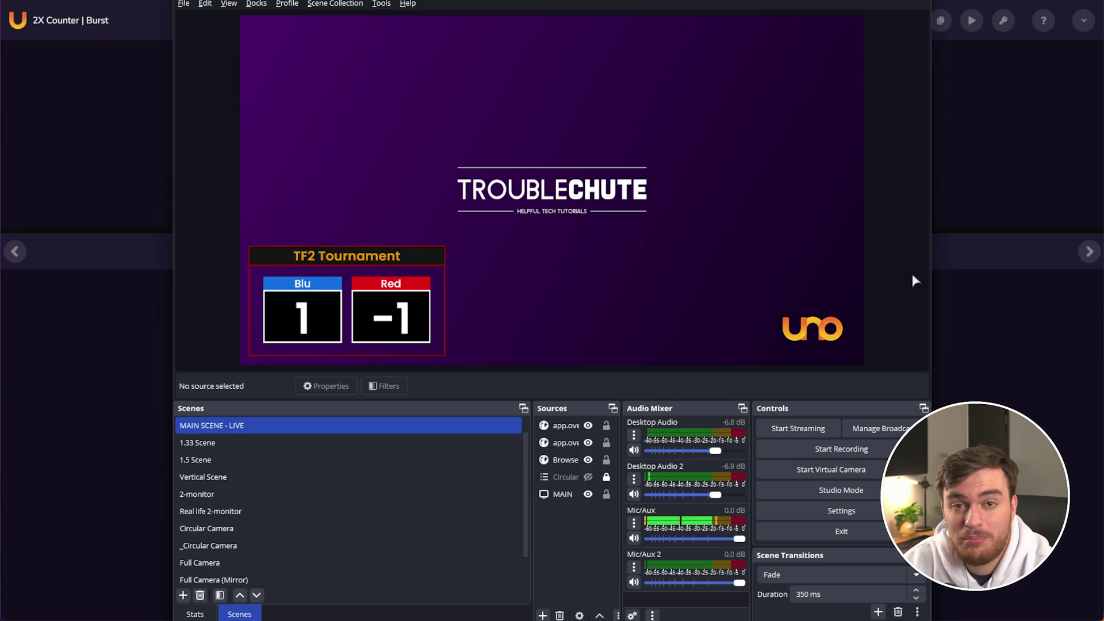
Step: Delete the duplicate app.overlays.uno (2) source and check the remaining source's Custom CSS
{"action": "left_click", "coordinate": [548, 426]}
{"action": "key", "text": "Delete"}
{"action": "key", "text": "Return"}
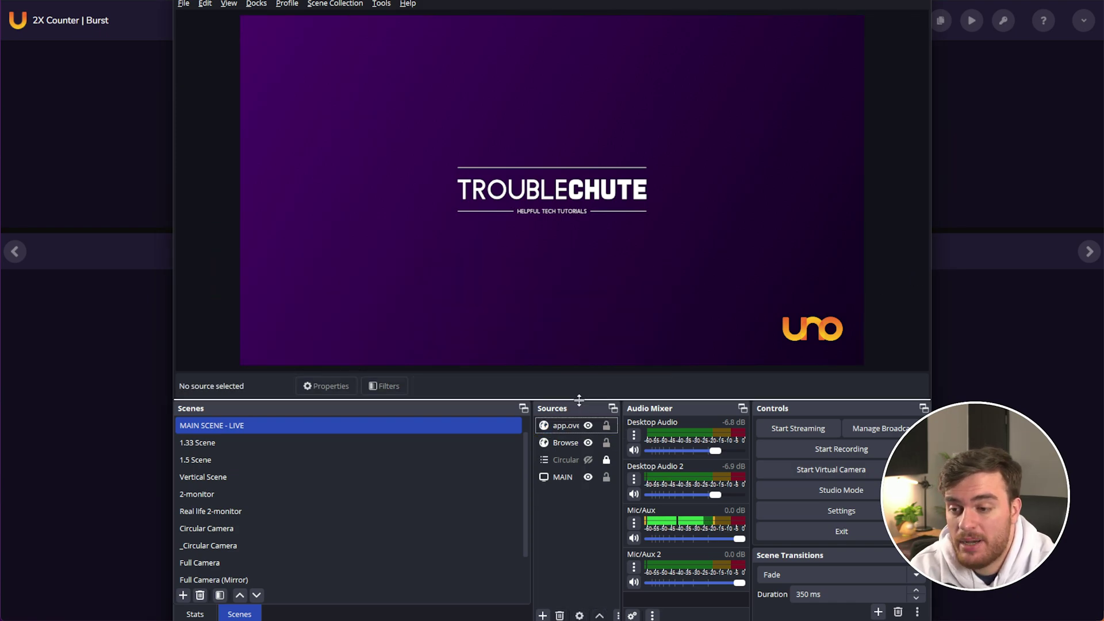
{"action": "double_click", "coordinate": [561, 426]}
{"action": "left_click", "coordinate": [671, 444]}
{"action": "left_click", "coordinate": [847, 97]}
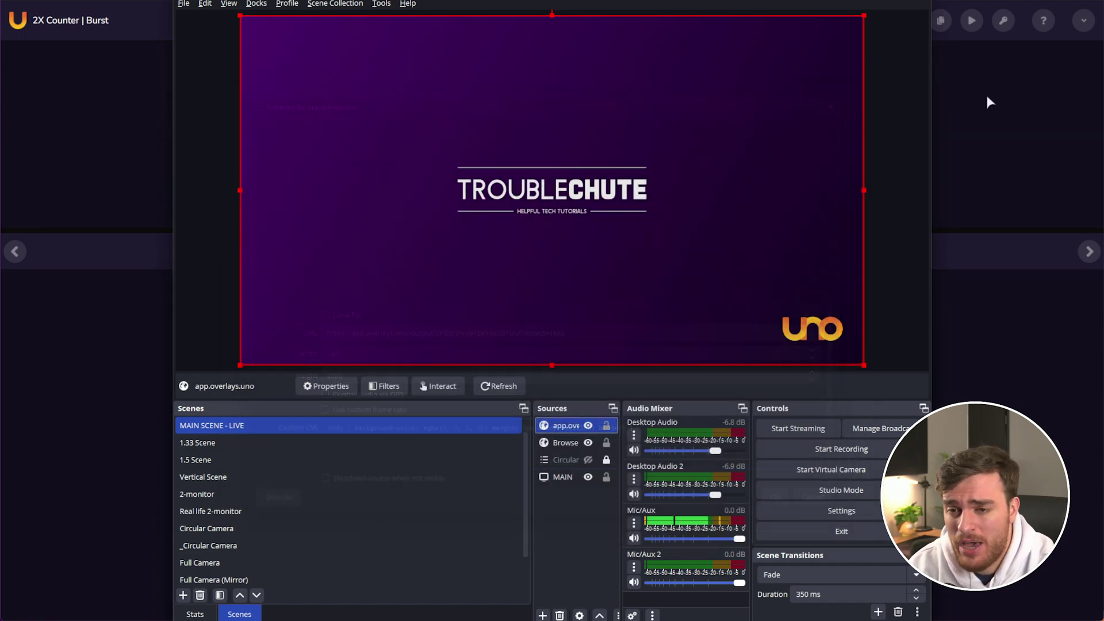
{"action": "left_click", "coordinate": [986, 92]}
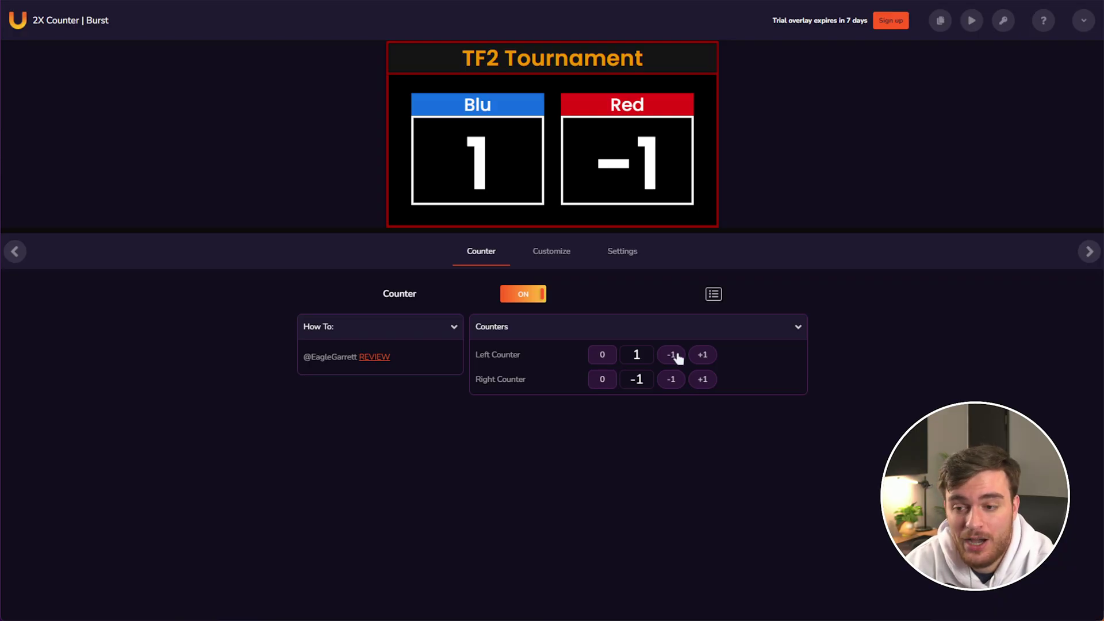
Step: Lower the Left Counter to 0 and the Right Counter to −2, then check OBS
{"action": "left_click", "coordinate": [665, 354]}
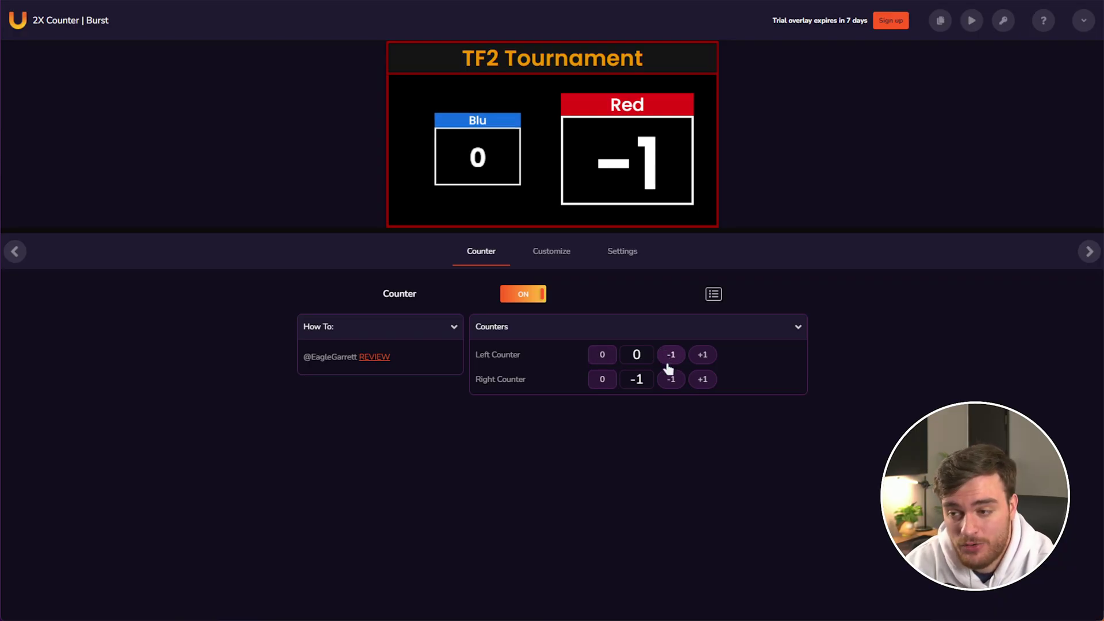
{"action": "left_click", "coordinate": [671, 379]}
{"action": "key", "text": "alt+Tab"}
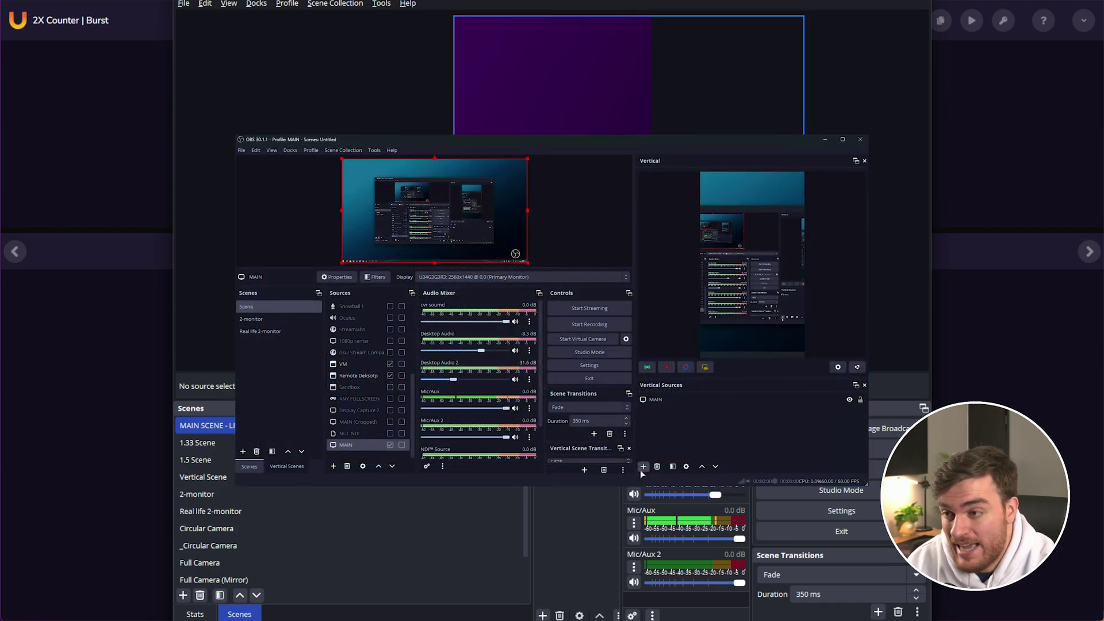
{"action": "left_click", "coordinate": [941, 69]}
Step: Add the TF2 scoreboard's output URL to the OBS vertical canvas as a browser source
{"action": "mouse_move", "coordinate": [940, 23]}
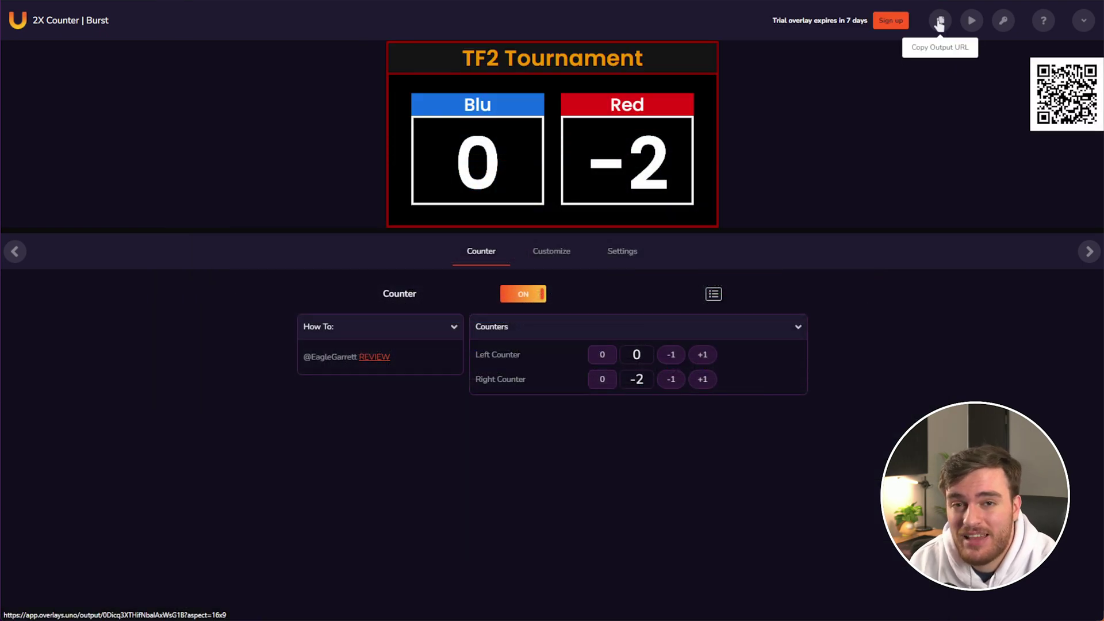
{"action": "left_click_drag", "start_coordinate": [939, 23], "coordinate": [821, 119]}
{"action": "left_click", "coordinate": [634, 347]}
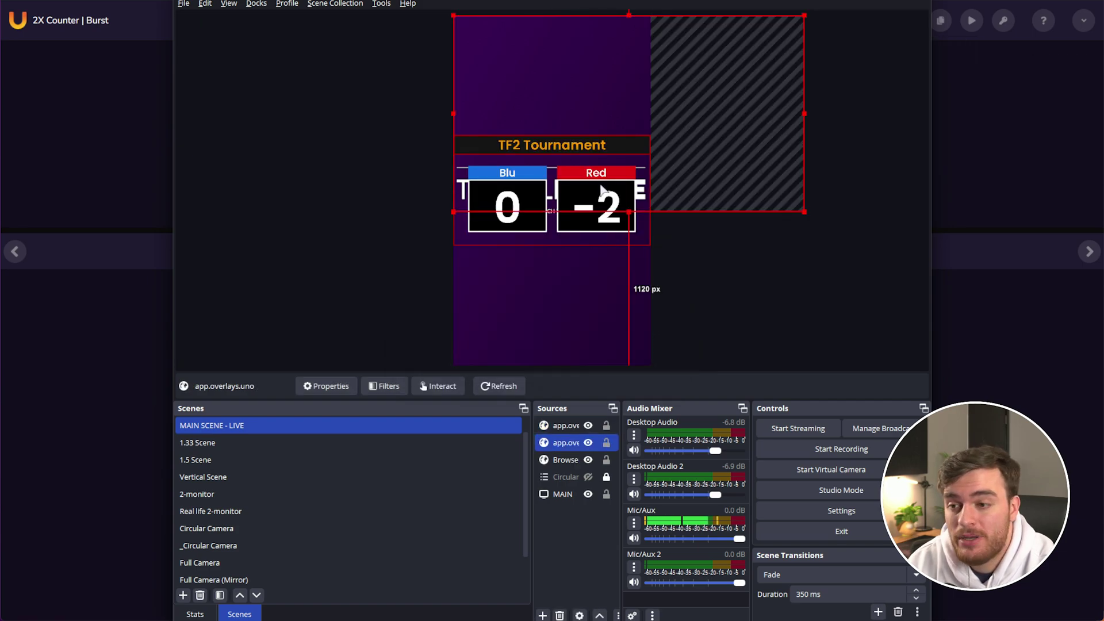
Step: Shrink the scoreboard near the canvas bottom and raise Blu's score to 2 with the +1 key
{"action": "left_click", "coordinate": [588, 238]}
{"action": "mouse_move", "coordinate": [588, 233]}
{"action": "left_mouse_down"}
{"action": "mouse_move", "coordinate": [588, 329]}
{"action": "mouse_move", "coordinate": [639, 299]}
{"action": "mouse_move", "coordinate": [604, 339]}
{"action": "mouse_move", "coordinate": [574, 341]}
{"action": "left_mouse_up"}
{"action": "left_click", "coordinate": [857, 284]}
{"action": "left_click", "coordinate": [875, 368]}
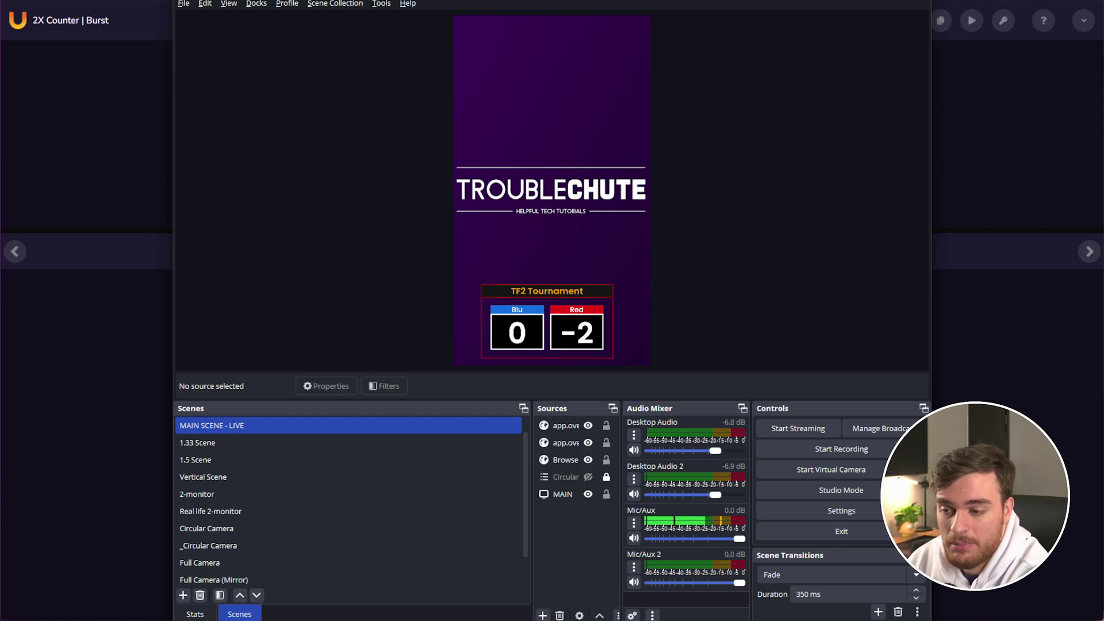
{"action": "key", "text": "Up"}
{"action": "key", "text": "Up"}
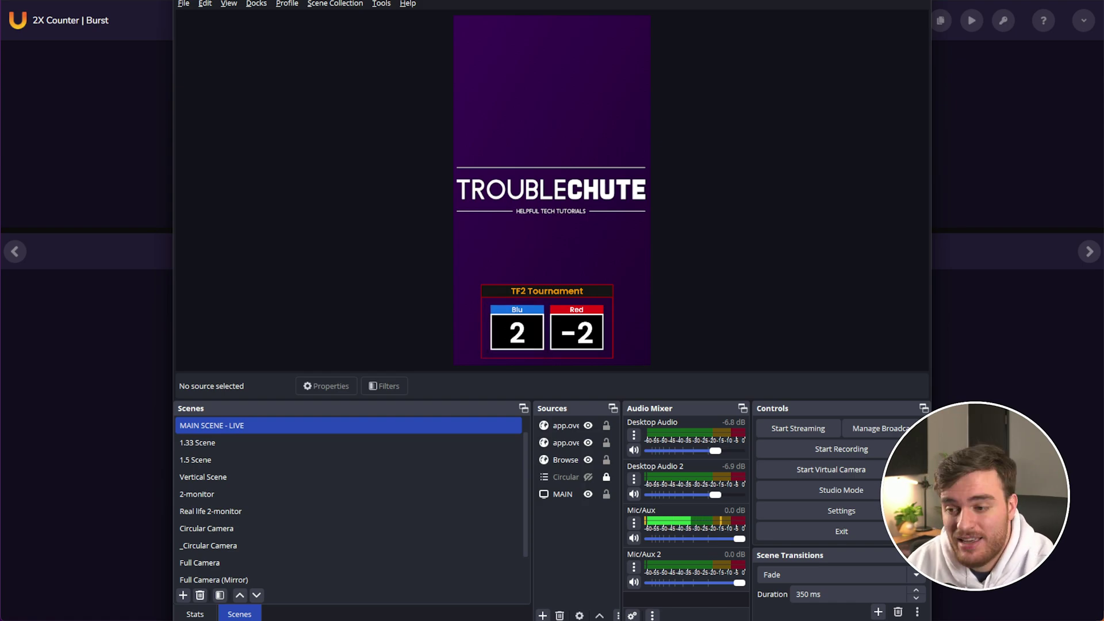
{"action": "key", "text": "alt+Tab"}
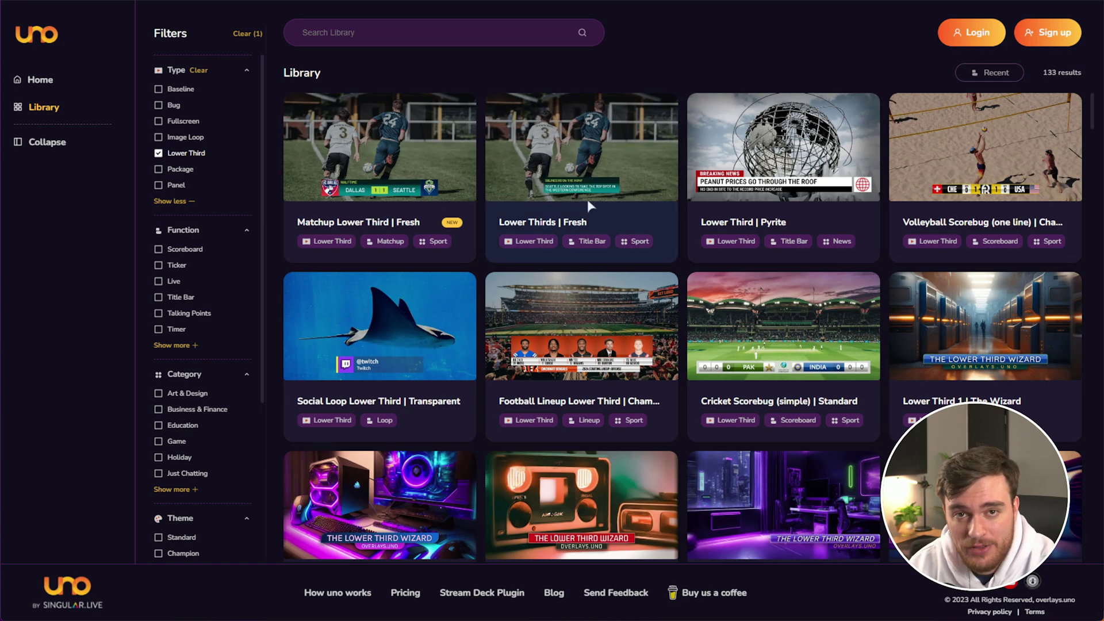
Step: Search the library for 'wizard' and open the Lower Third wizard overlay
{"action": "left_click", "coordinate": [489, 34]}
{"action": "type", "text": "wizard"}
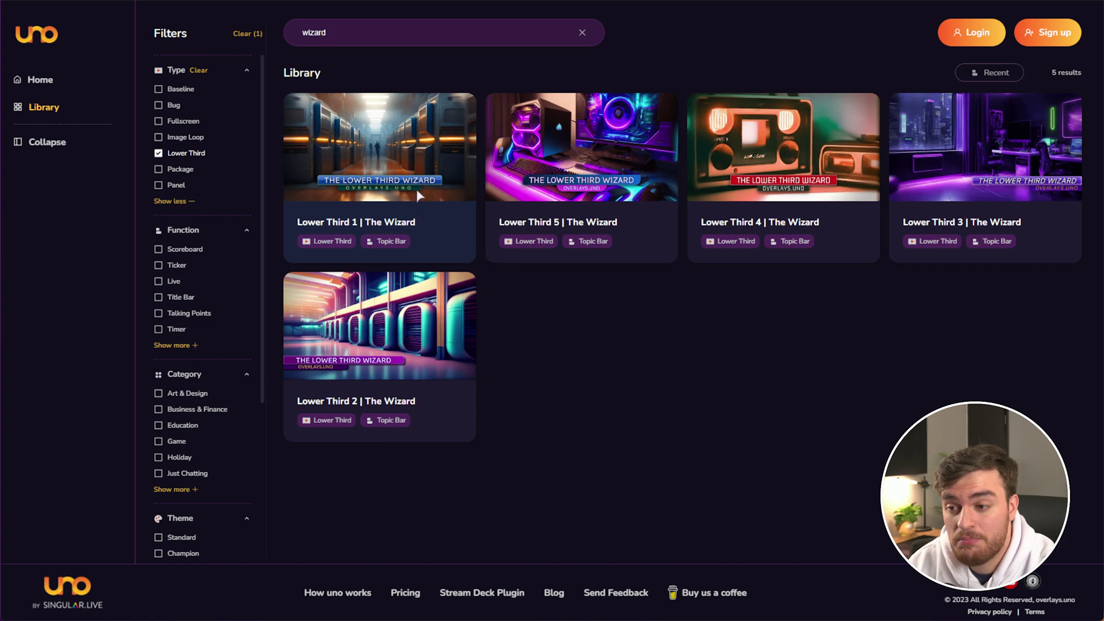
{"action": "left_click", "coordinate": [523, 174]}
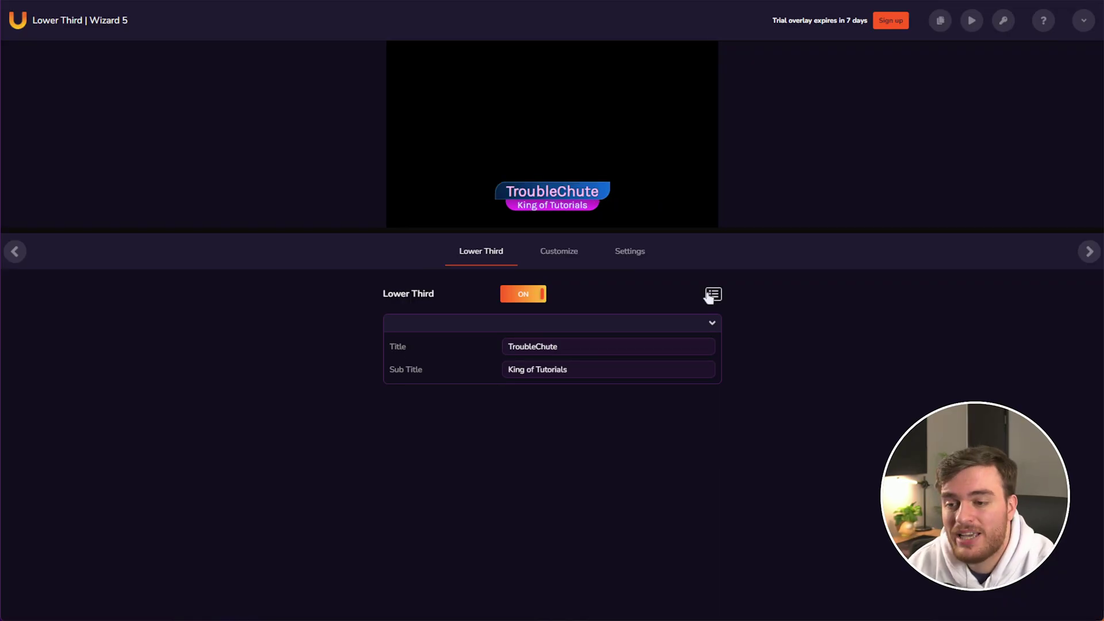
{"action": "left_click", "coordinate": [712, 295]}
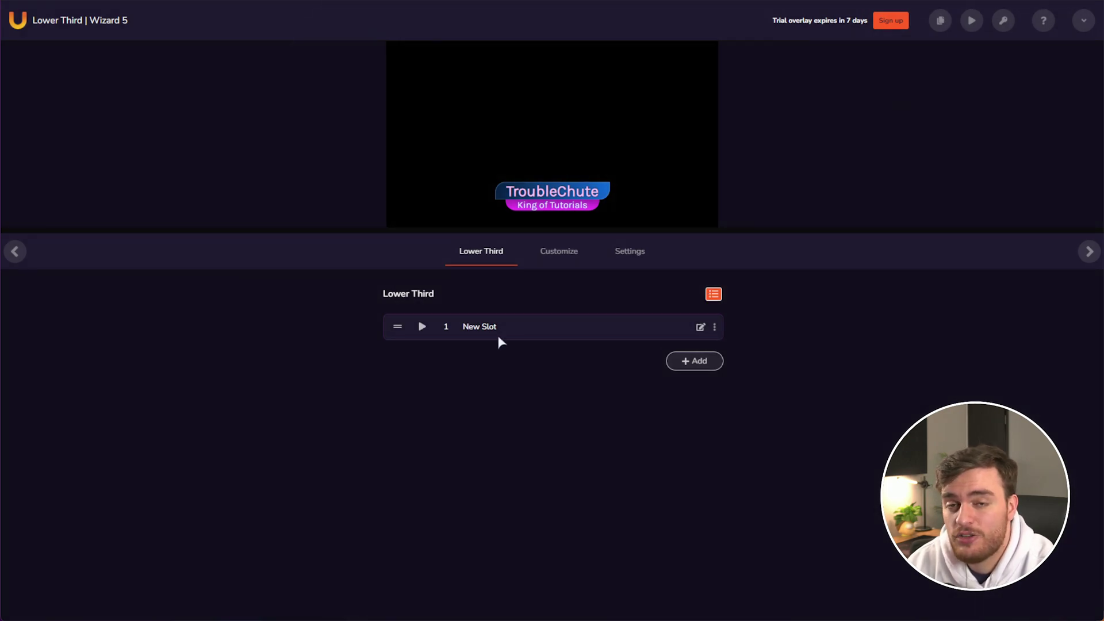
Step: Rename the first slot TroubleChute and add a second slot named Subscribe
{"action": "double_click", "coordinate": [494, 328]}
{"action": "type", "text": "TroubleChute"}
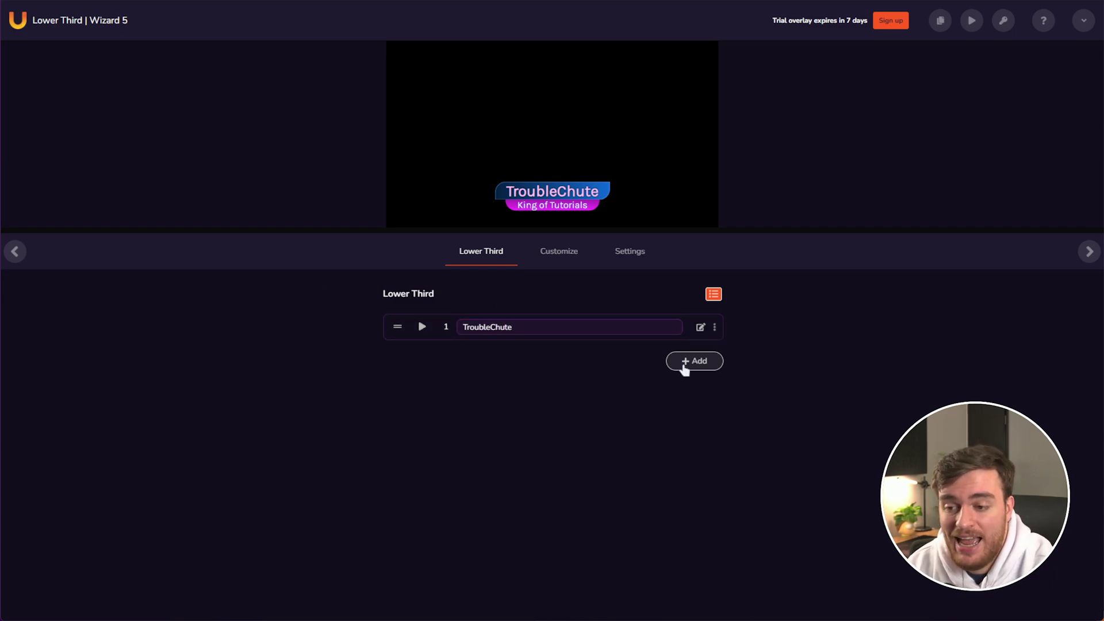
{"action": "left_click", "coordinate": [684, 362]}
{"action": "type", "text": "Subscribe"}
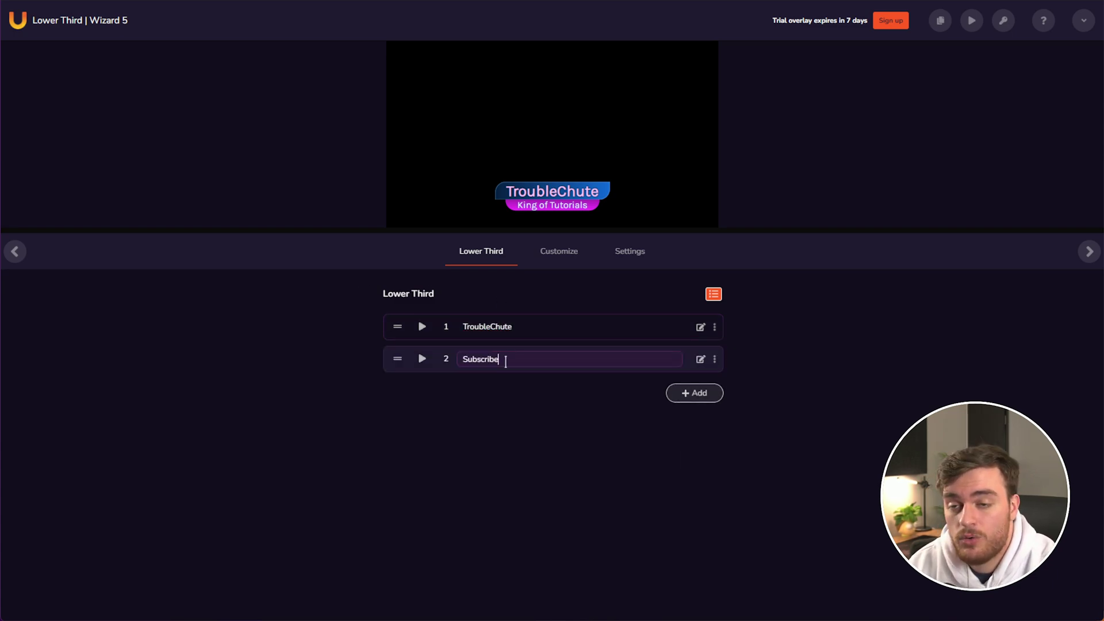
Step: Give the Subscribe slot the title Subscribing and subtitle 'Can make your pc more happy :)'
{"action": "left_click", "coordinate": [700, 359]}
{"action": "left_click_drag", "start_coordinate": [598, 379], "coordinate": [334, 378]}
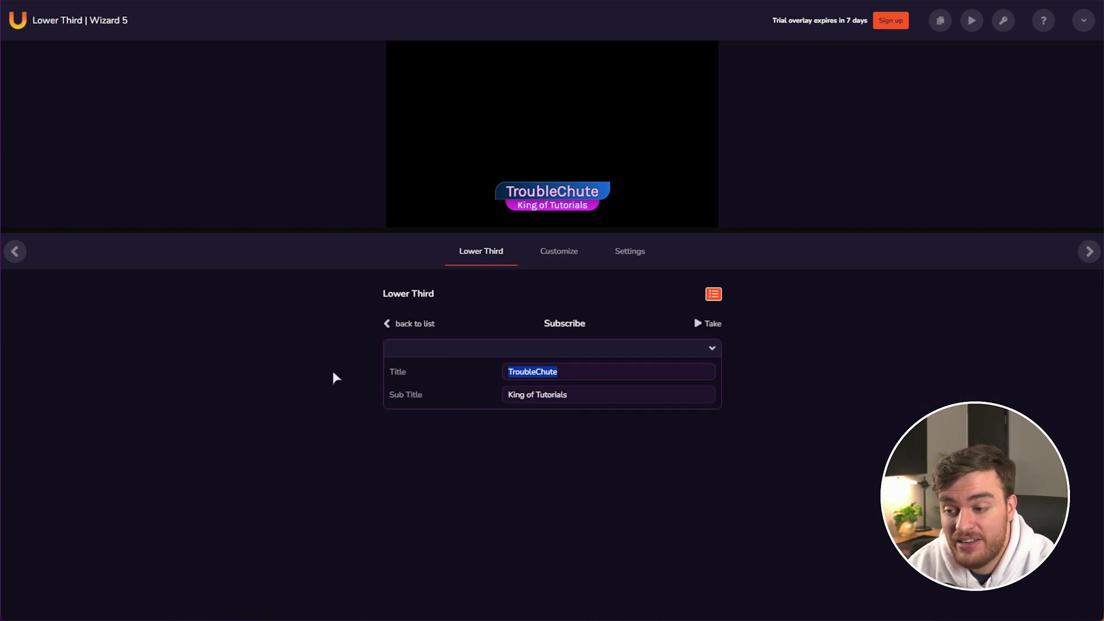
{"action": "type", "text": "Subscribing"}
{"action": "triple_click", "coordinate": [575, 394]}
{"action": "type", "text": "Can make your pc more happy :)"}
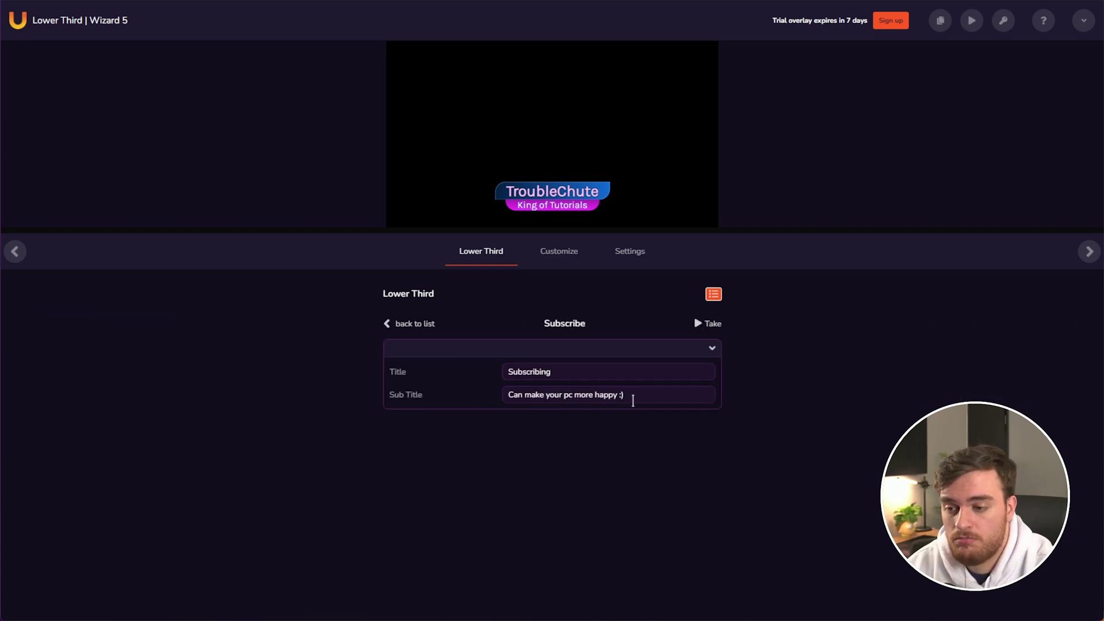
Step: Play the Subscribe and TroubleChute lower thirds from the slot list
{"action": "left_click", "coordinate": [397, 323]}
{"action": "left_click", "coordinate": [422, 360]}
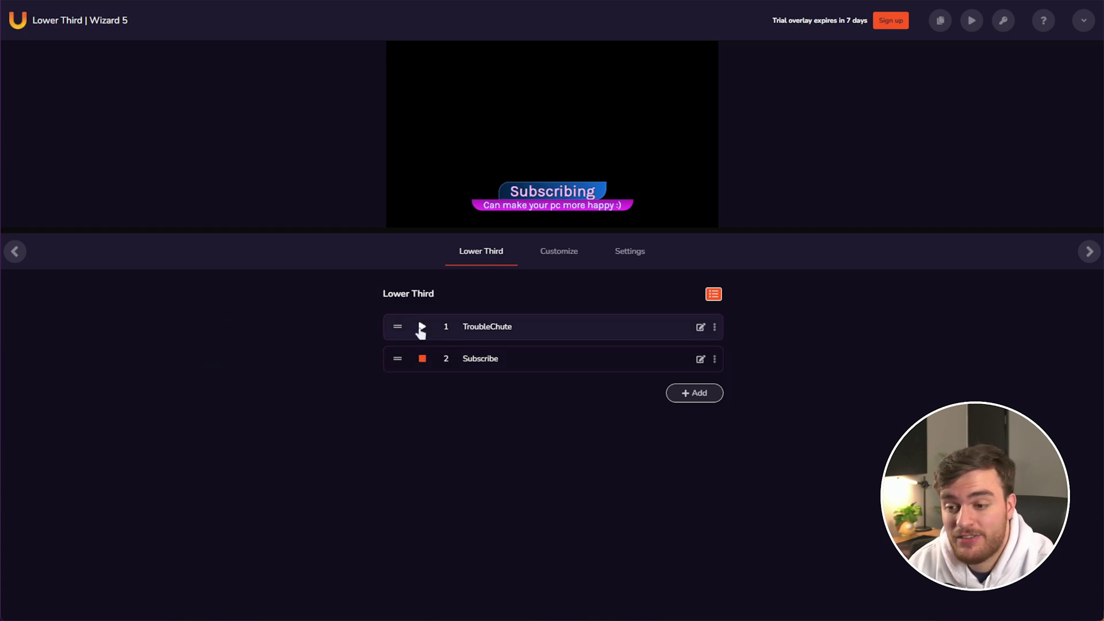
{"action": "left_click", "coordinate": [422, 328]}
{"action": "left_click", "coordinate": [701, 327]}
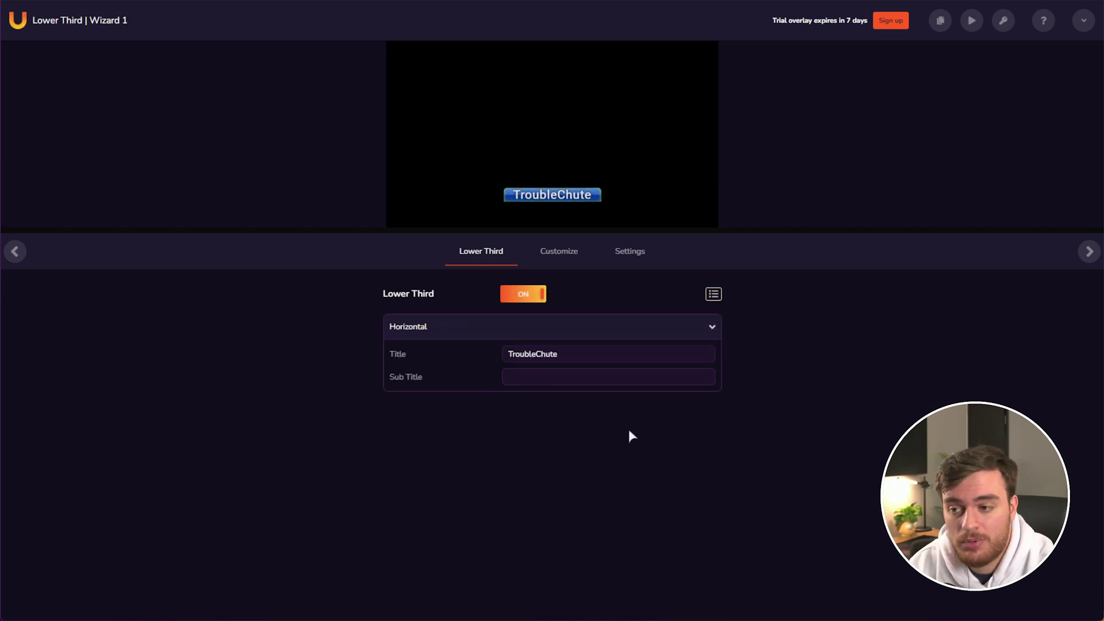
Step: Rename the second lower-third slot to Info
{"action": "left_click", "coordinate": [714, 294]}
{"action": "left_click", "coordinate": [700, 360]}
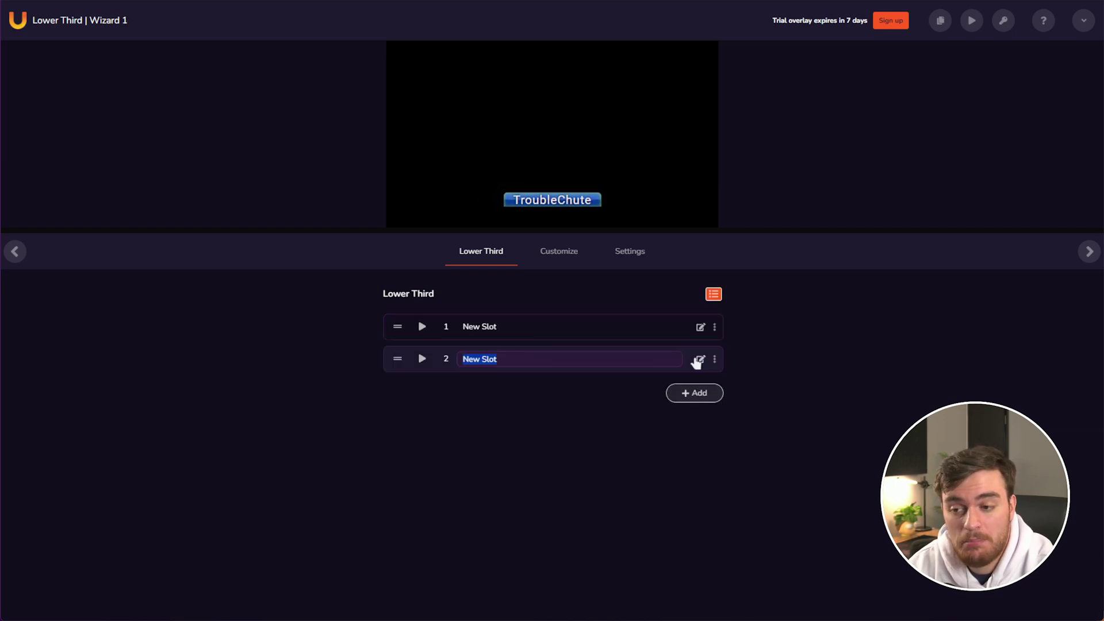
{"action": "type", "text": "Info"}
{"action": "key", "text": "Return"}
Step: Play the Info and first-slot lower thirds, then add and play a third slot named 'even more'
{"action": "left_click", "coordinate": [423, 359]}
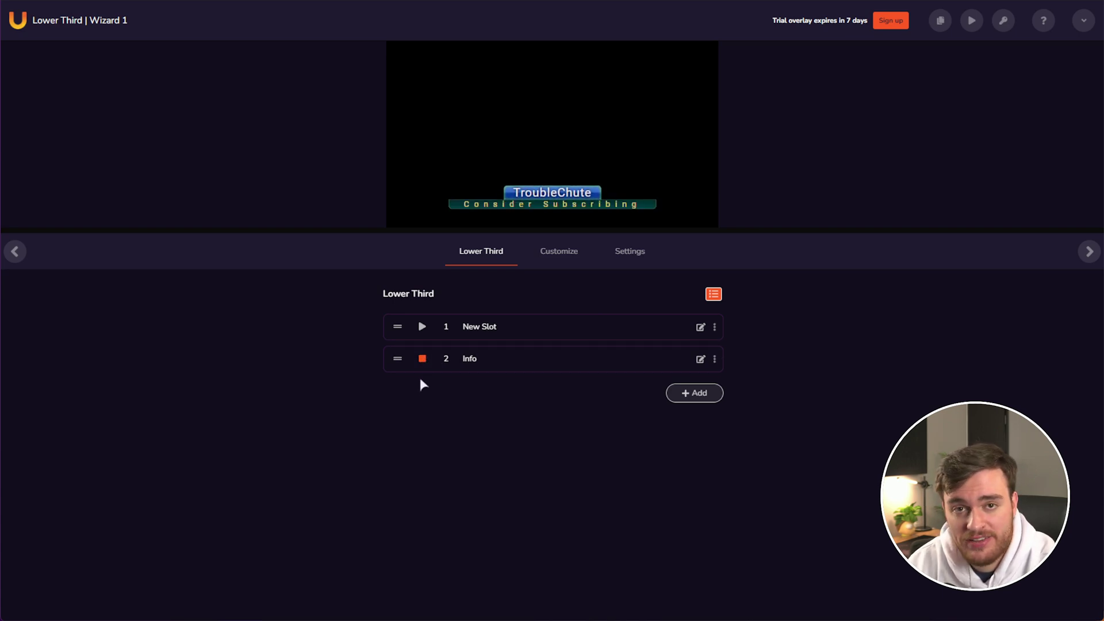
{"action": "left_click", "coordinate": [422, 327]}
{"action": "left_click", "coordinate": [422, 359]}
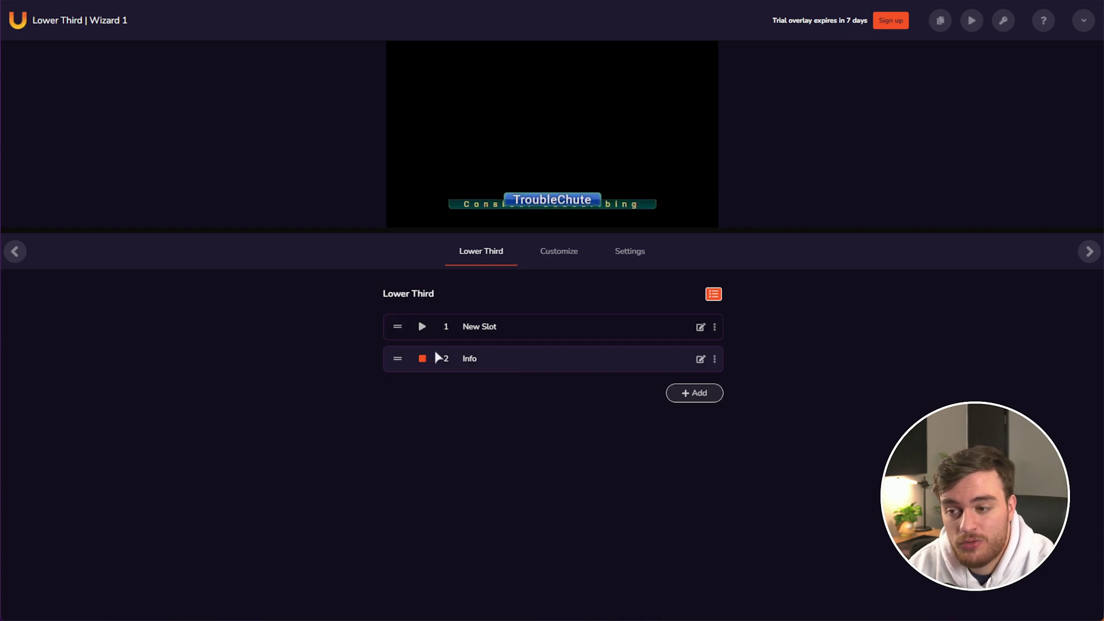
{"action": "left_click", "coordinate": [695, 392]}
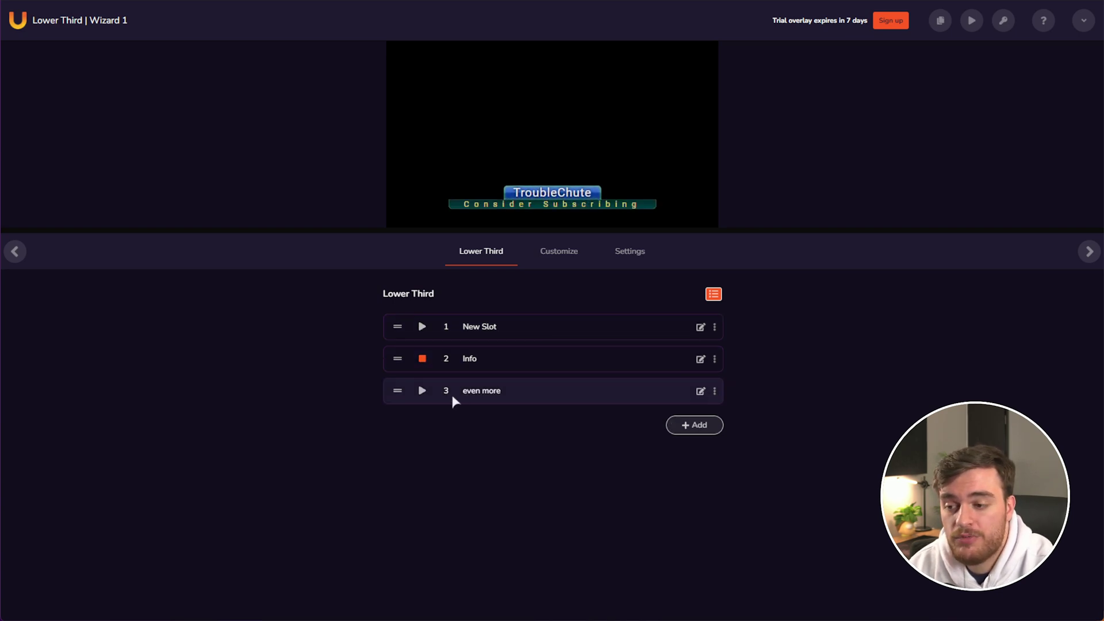
{"action": "left_click", "coordinate": [422, 392]}
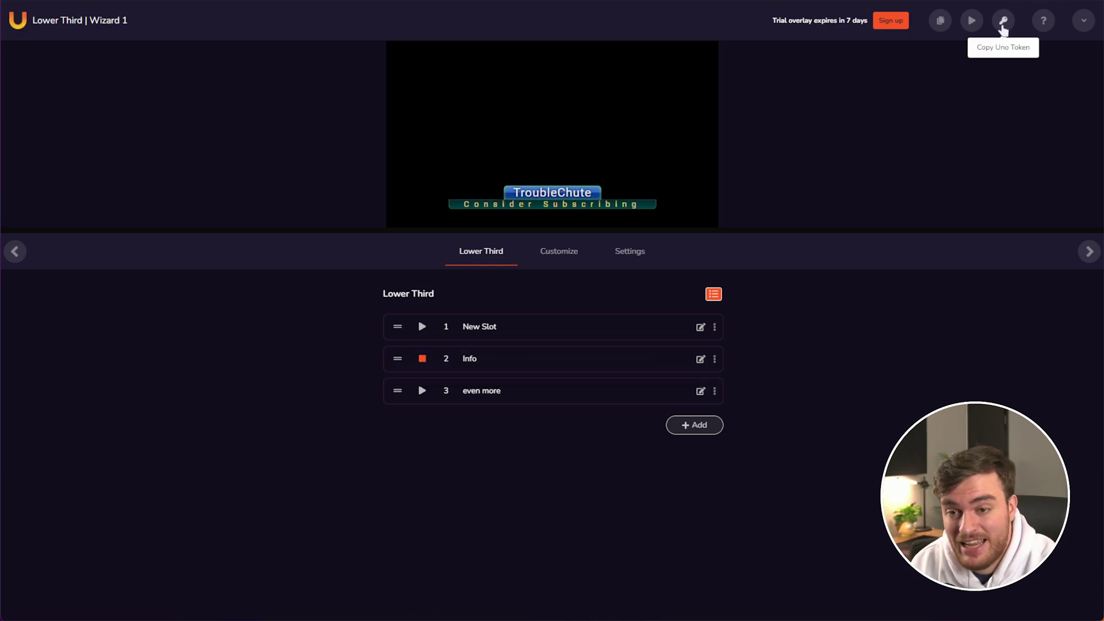
Step: Confirm the < and > keys use Uno Control's Previous slot and Next slot, then bring up OBS
{"action": "left_click", "coordinate": [1004, 21]}
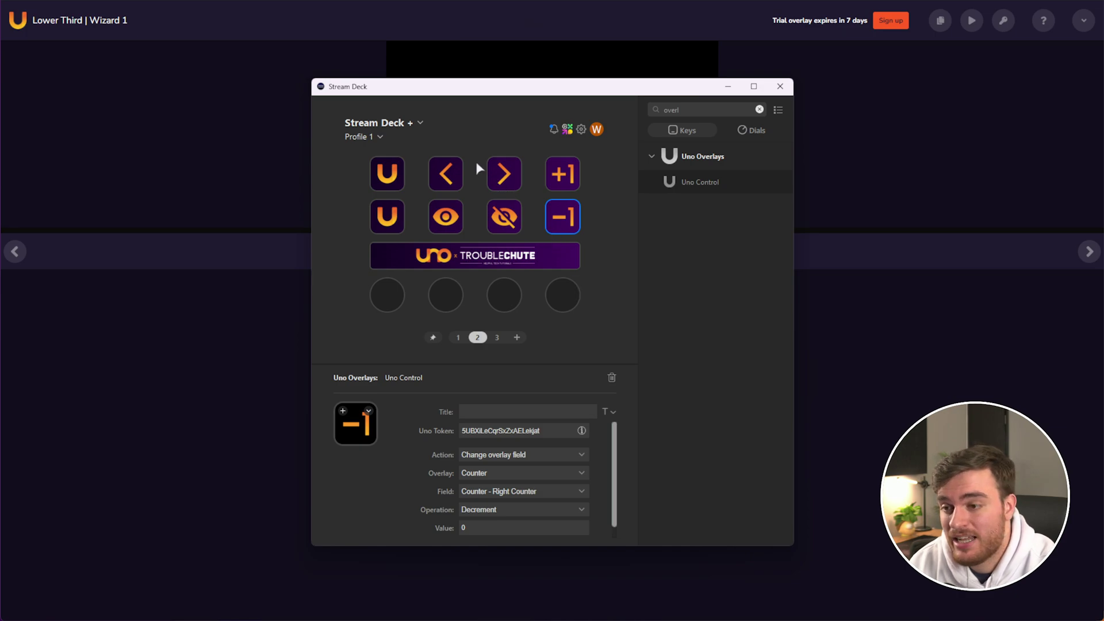
{"action": "left_click", "coordinate": [452, 172]}
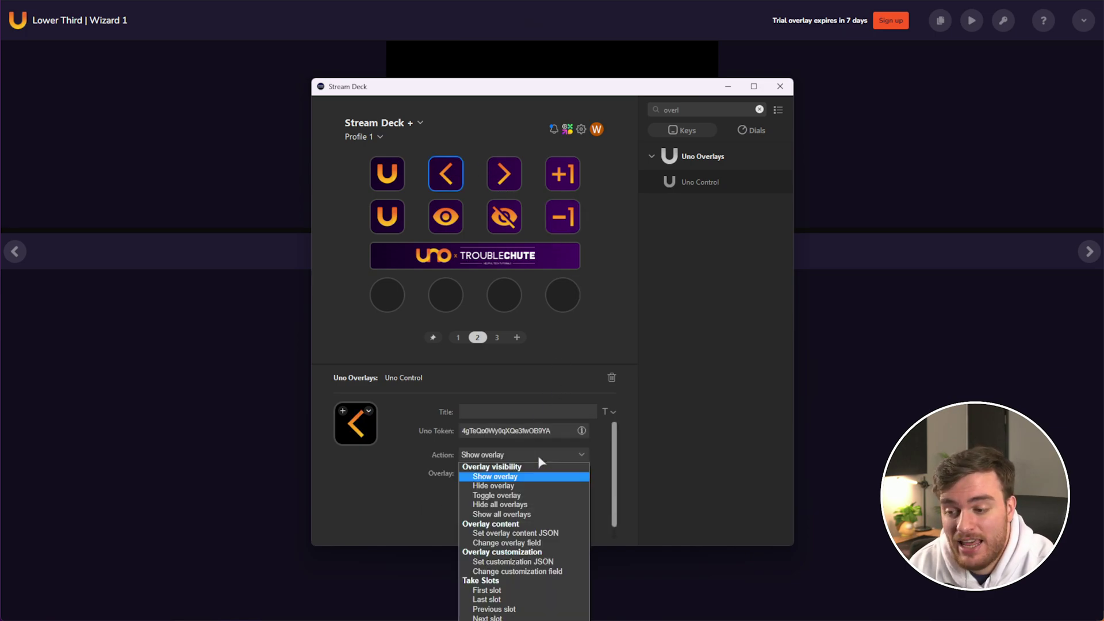
{"action": "left_click", "coordinate": [513, 163]}
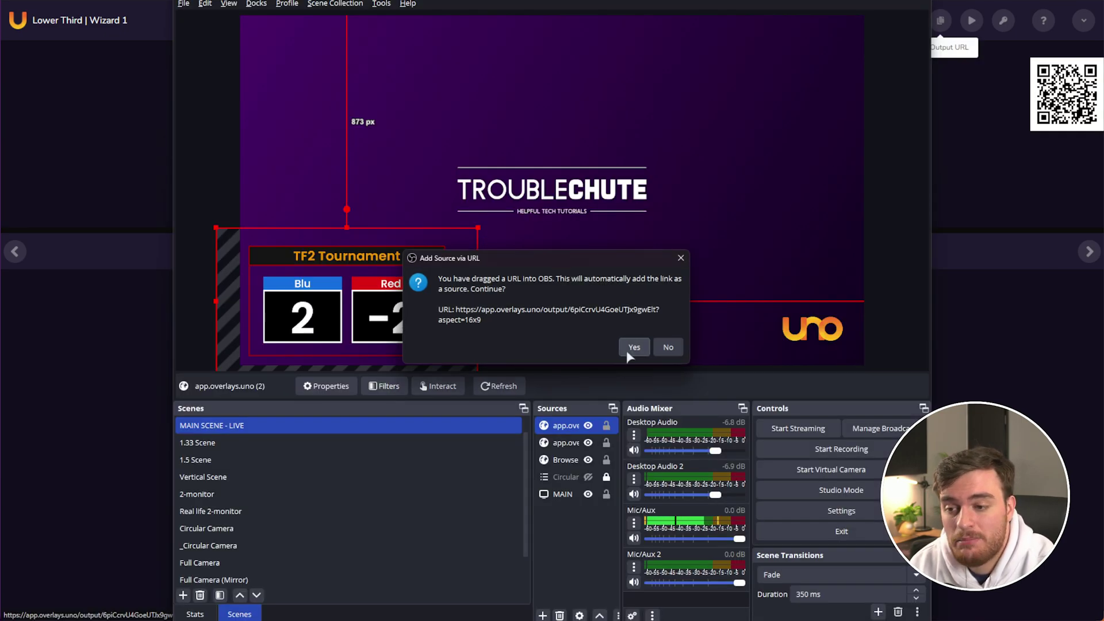
{"action": "left_click", "coordinate": [630, 348]}
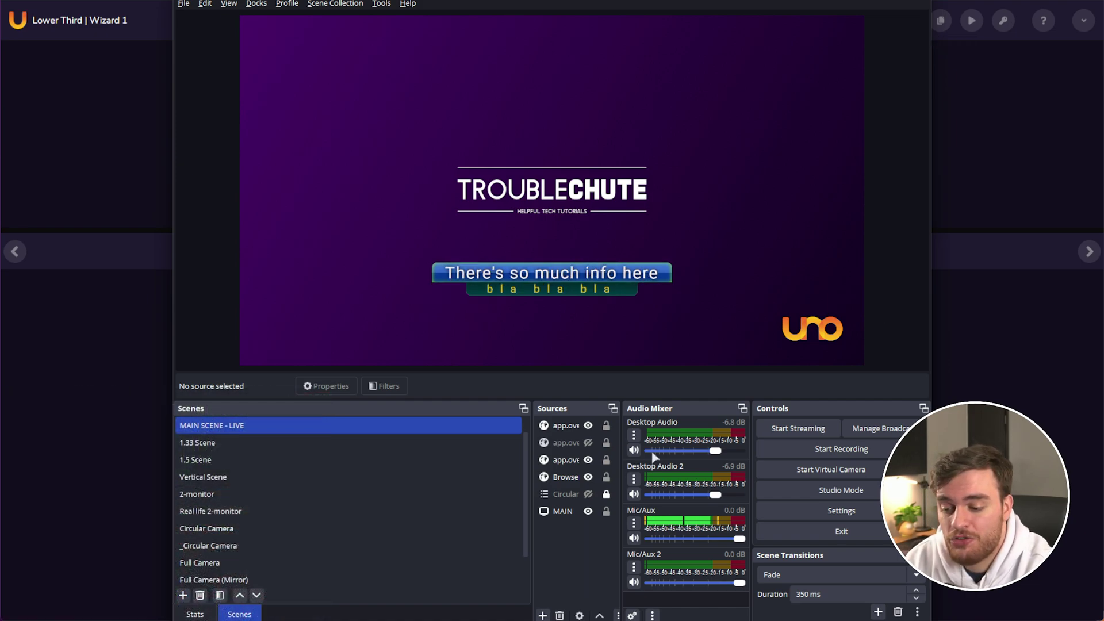
Step: Minimise OBS once the lower third has advanced, and return to the Stream Deck app
{"action": "left_click", "coordinate": [995, 353]}
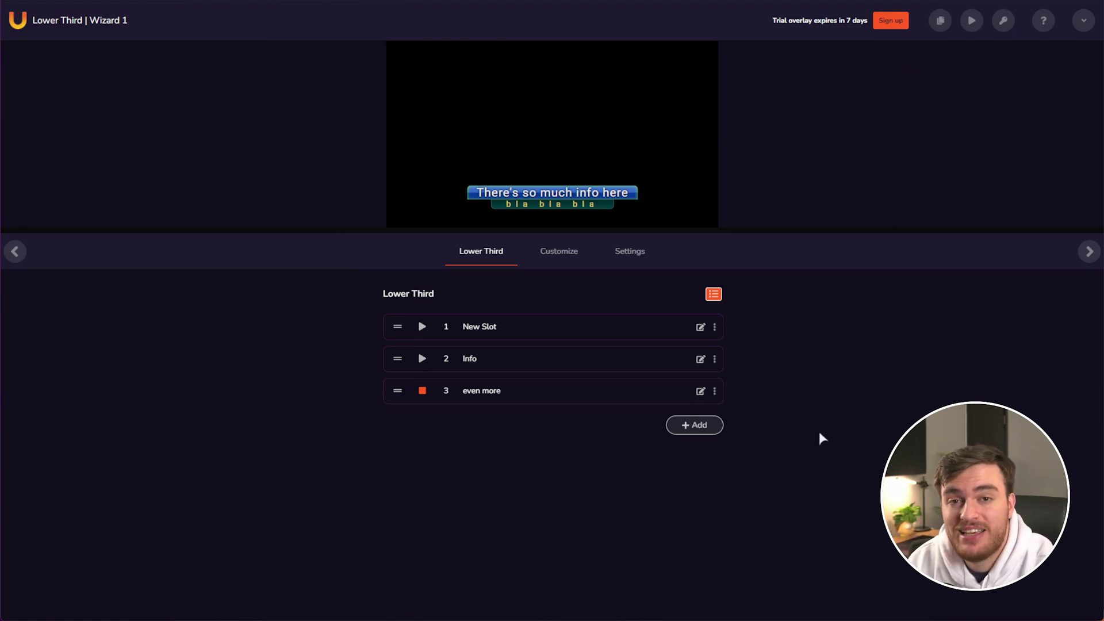
{"action": "key", "text": "alt+Tab"}
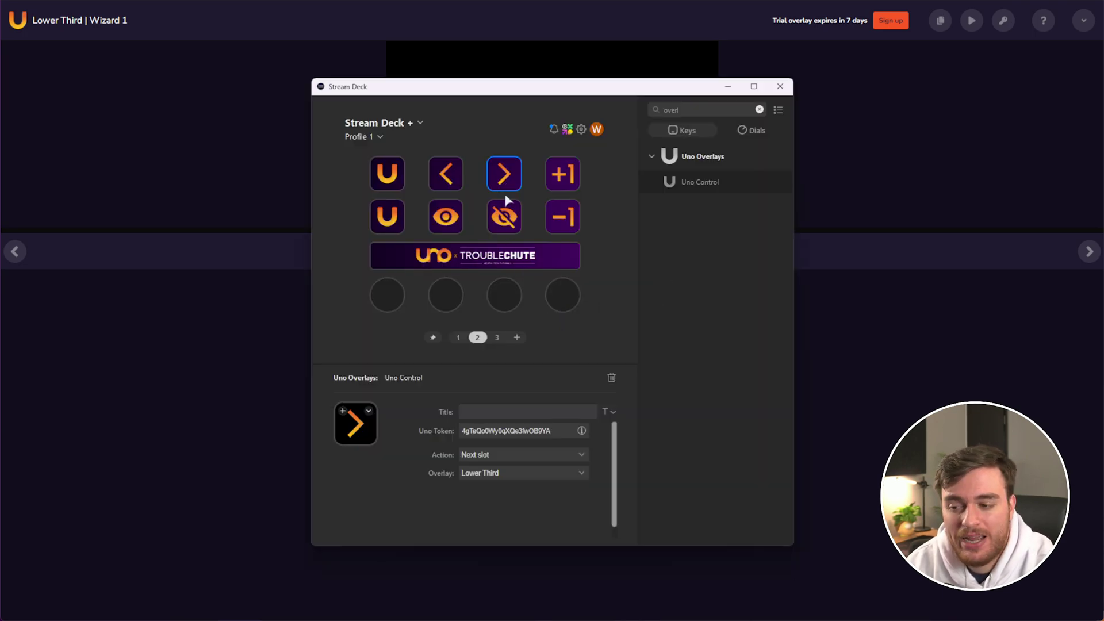
Step: Set the > key's action to Set overlay content JSON
{"action": "left_click", "coordinate": [517, 458]}
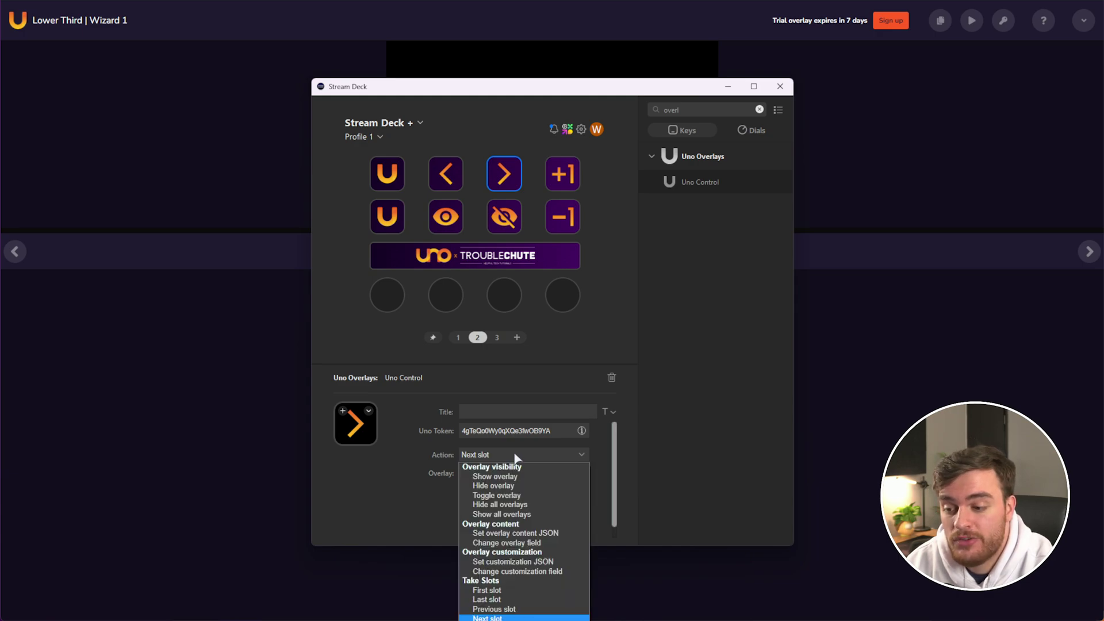
{"action": "left_click", "coordinate": [523, 537]}
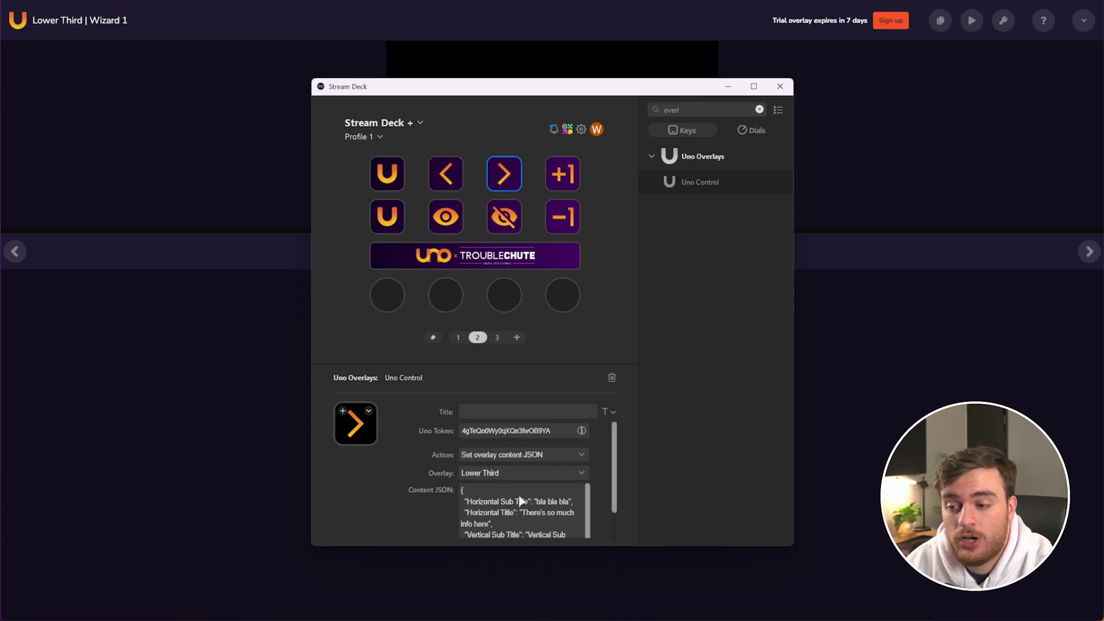
{"action": "scroll", "coordinate": [550, 513], "scroll_direction": "down", "scroll_amount": 1}
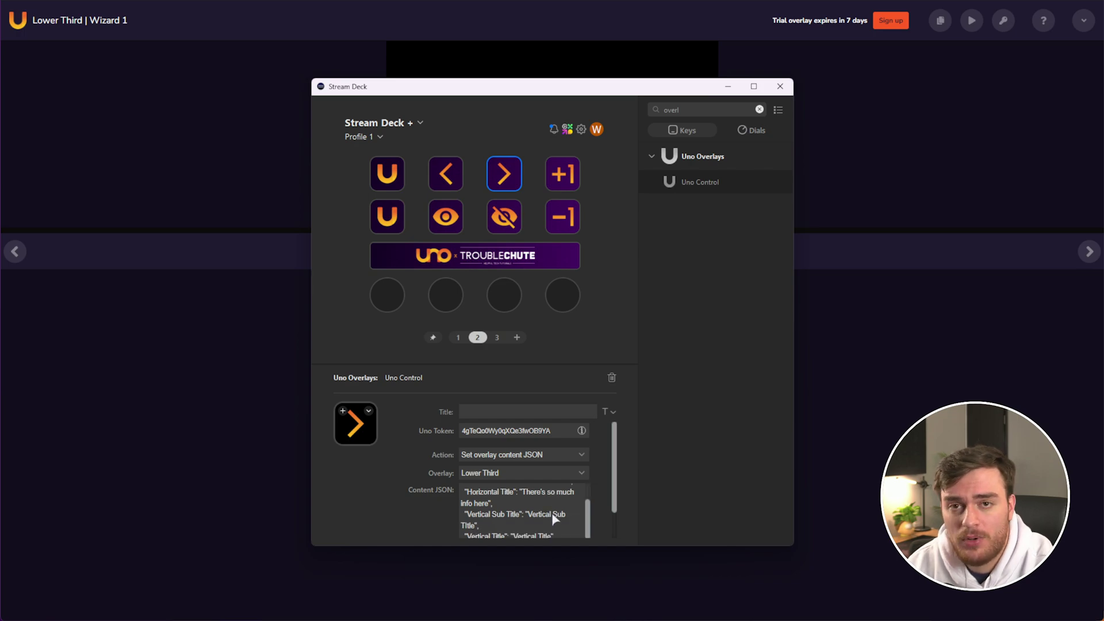
Step: Copy the key's content JSON into Notepad, then return to Stream Deck
{"action": "left_click", "coordinate": [553, 513]}
{"action": "key", "text": "ctrl+a"}
{"action": "key", "text": "ctrl+c"}
{"action": "key", "text": "alt+Tab"}
{"action": "key", "text": "ctrl+v"}
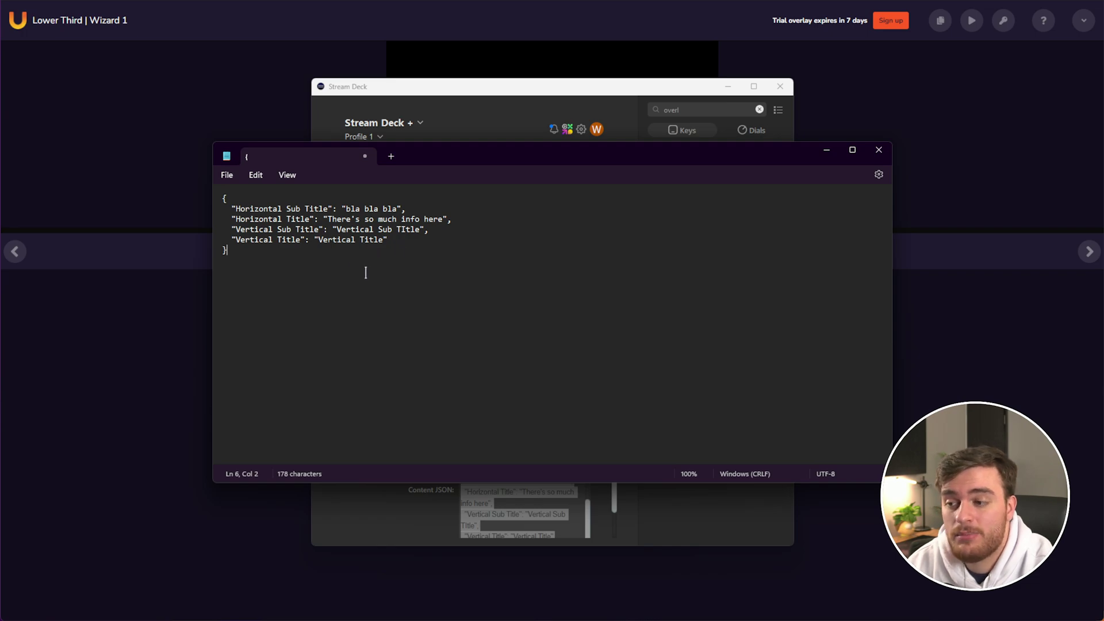
{"action": "left_click_drag", "start_coordinate": [363, 270], "coordinate": [161, 179]}
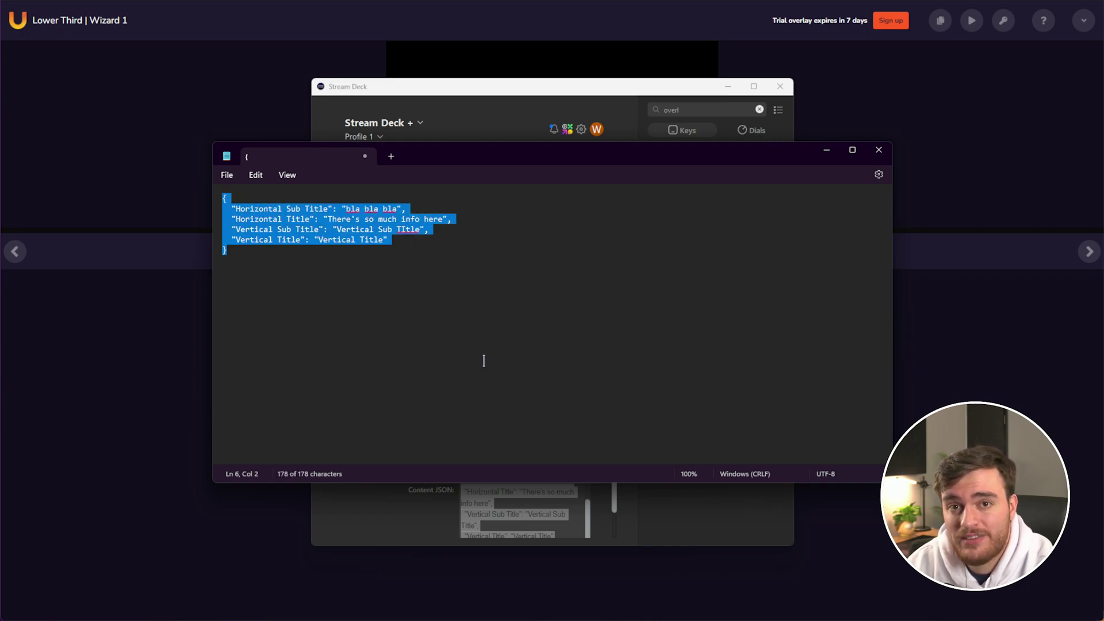
{"action": "key", "text": "alt+Tab"}
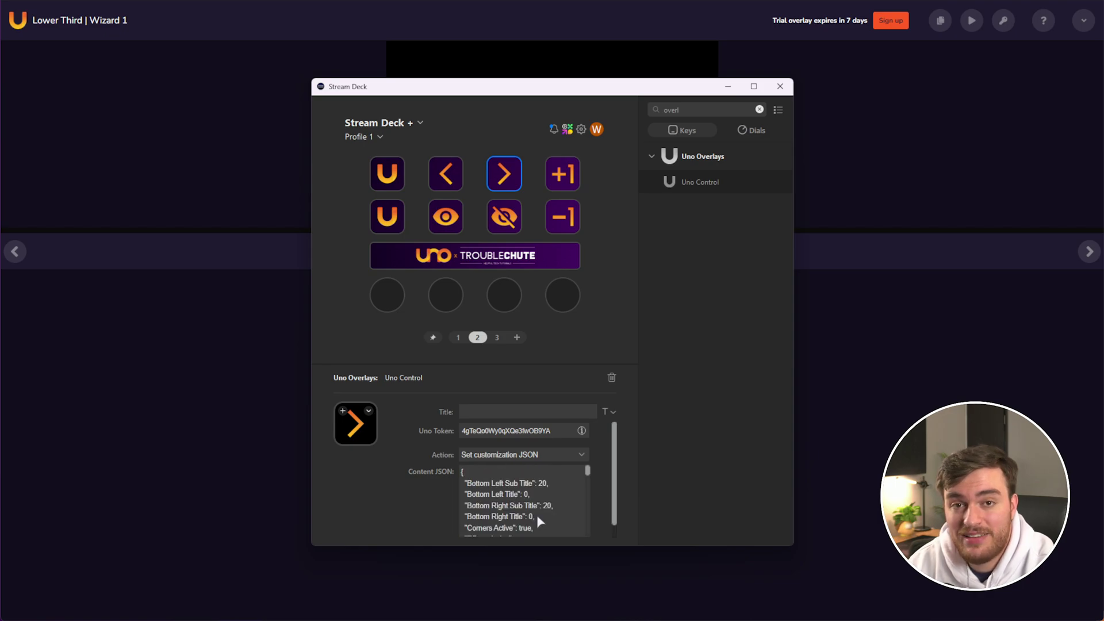
Step: Paste the key's customization JSON into Notepad and scroll through it
{"action": "left_click", "coordinate": [537, 509]}
{"action": "key", "text": "ctrl+a"}
{"action": "key", "text": "ctrl+c"}
{"action": "key", "text": "alt+Tab"}
{"action": "key", "text": "ctrl+v"}
{"action": "scroll", "coordinate": [602, 347], "scroll_direction": "up", "scroll_amount": 5}
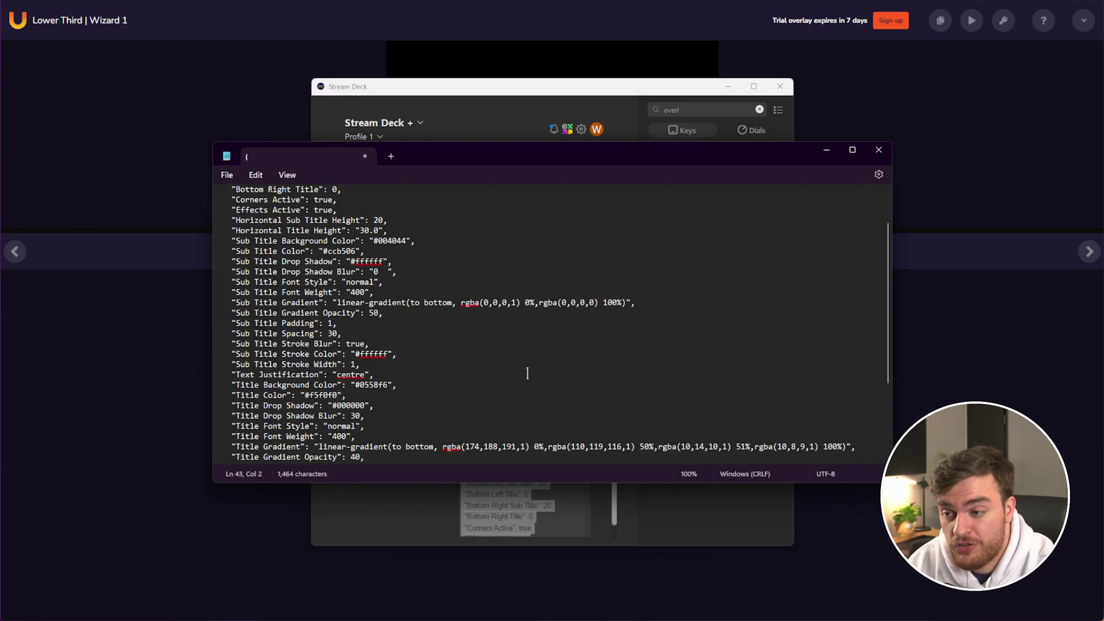
{"action": "scroll", "coordinate": [522, 386], "scroll_direction": "down", "scroll_amount": 1}
{"action": "scroll", "coordinate": [521, 385], "scroll_direction": "down", "scroll_amount": 4}
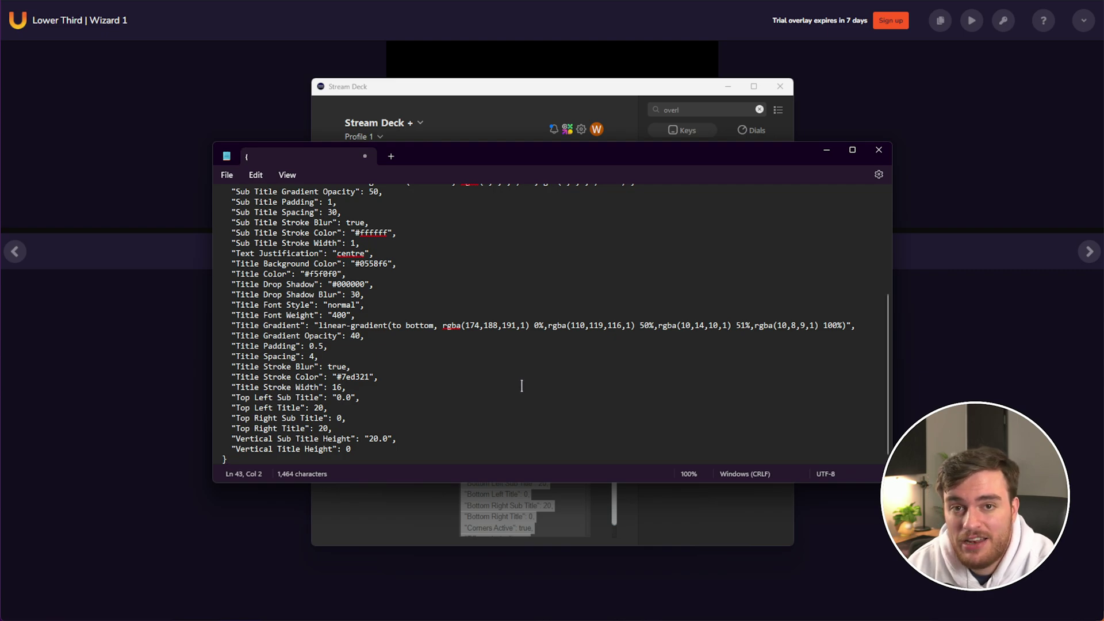
Step: Compare it with the overlay's Customize tab, close Notepad, and go back to Stream Deck
{"action": "key", "text": "alt+Tab"}
{"action": "left_click", "coordinate": [553, 252]}
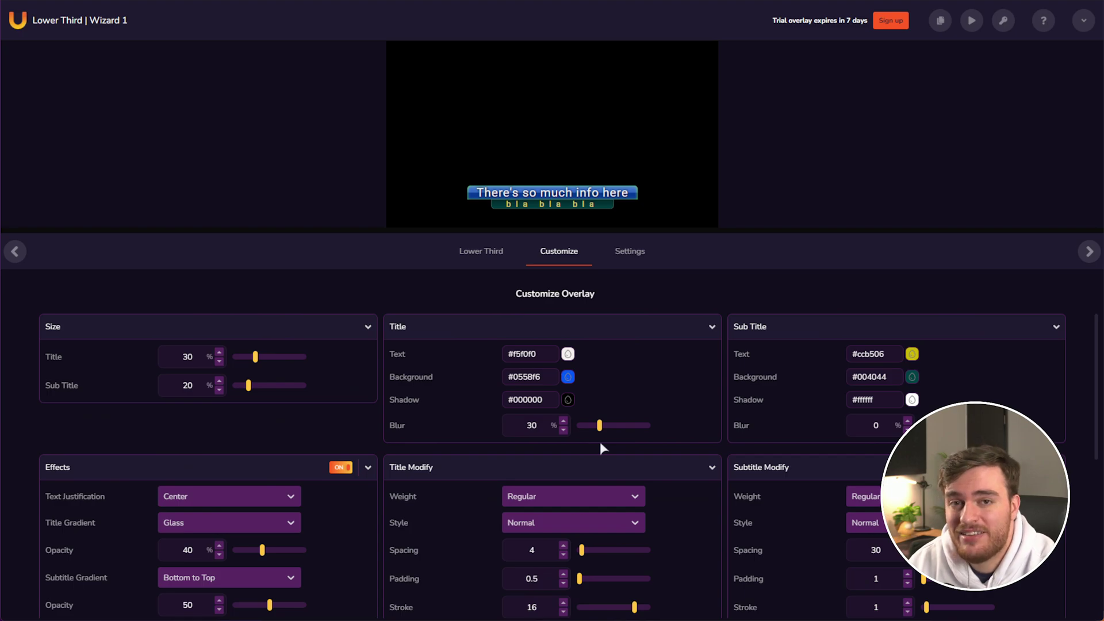
{"action": "key", "text": "alt+Tab"}
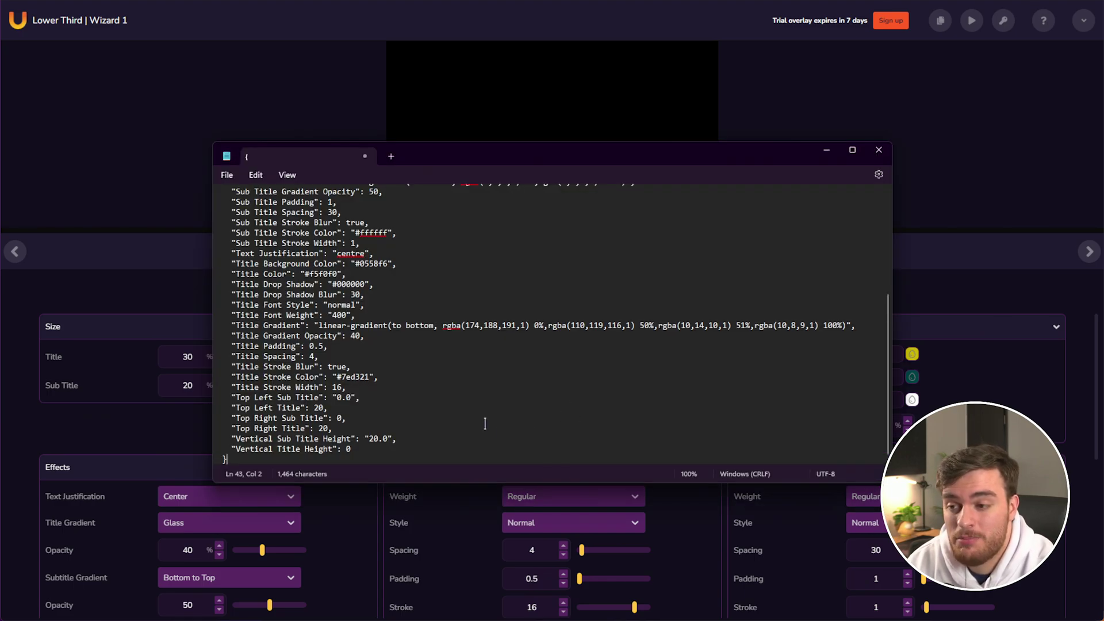
{"action": "scroll", "coordinate": [476, 438], "scroll_direction": "up", "scroll_amount": 6}
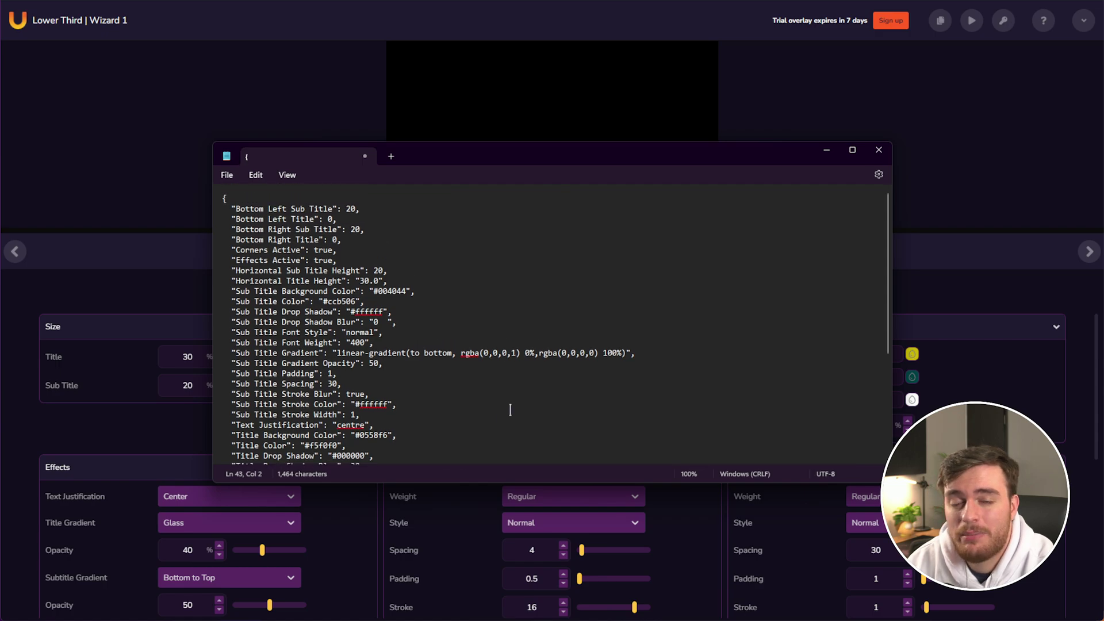
{"action": "left_click", "coordinate": [879, 150]}
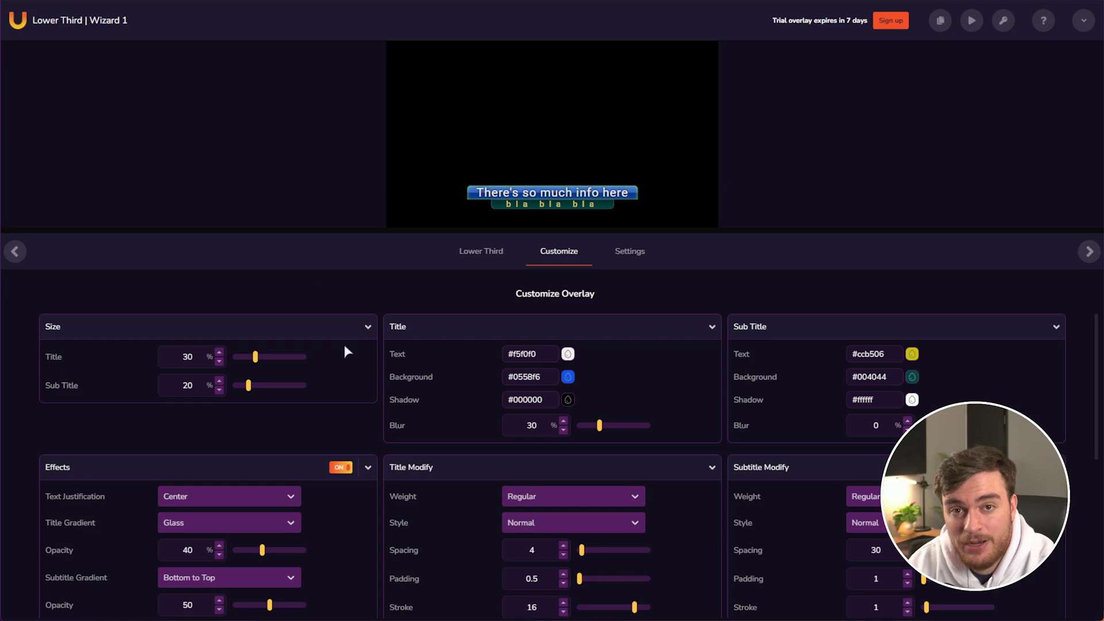
{"action": "key", "text": "alt+Tab"}
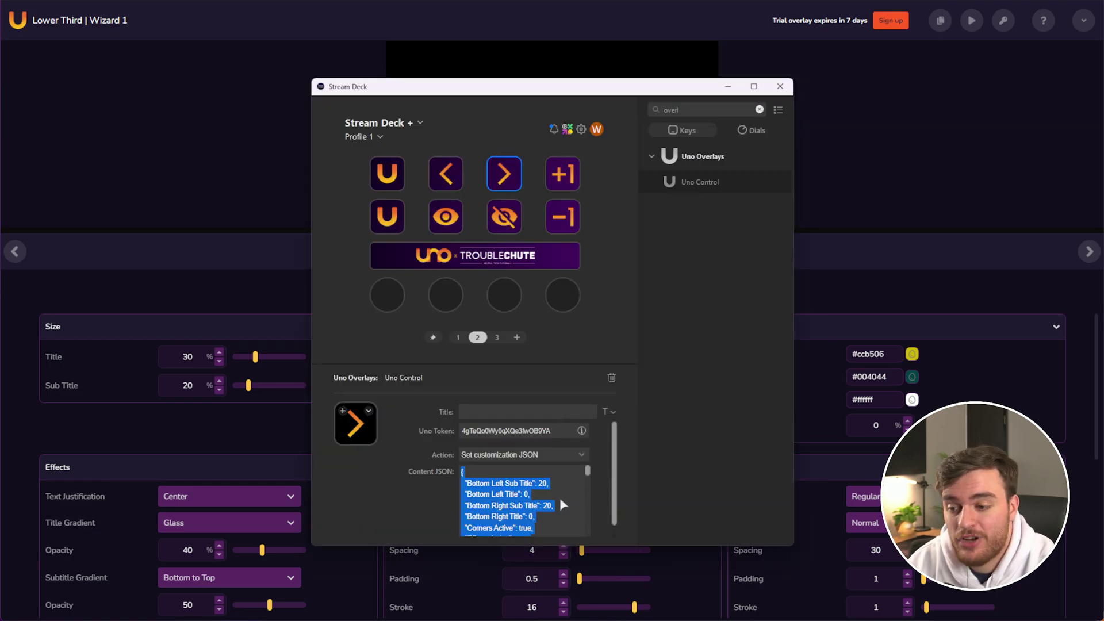
Step: Set the < key's action to Set customization JSON and make the title background magenta
{"action": "left_click", "coordinate": [442, 178]}
{"action": "left_click", "coordinate": [535, 455]}
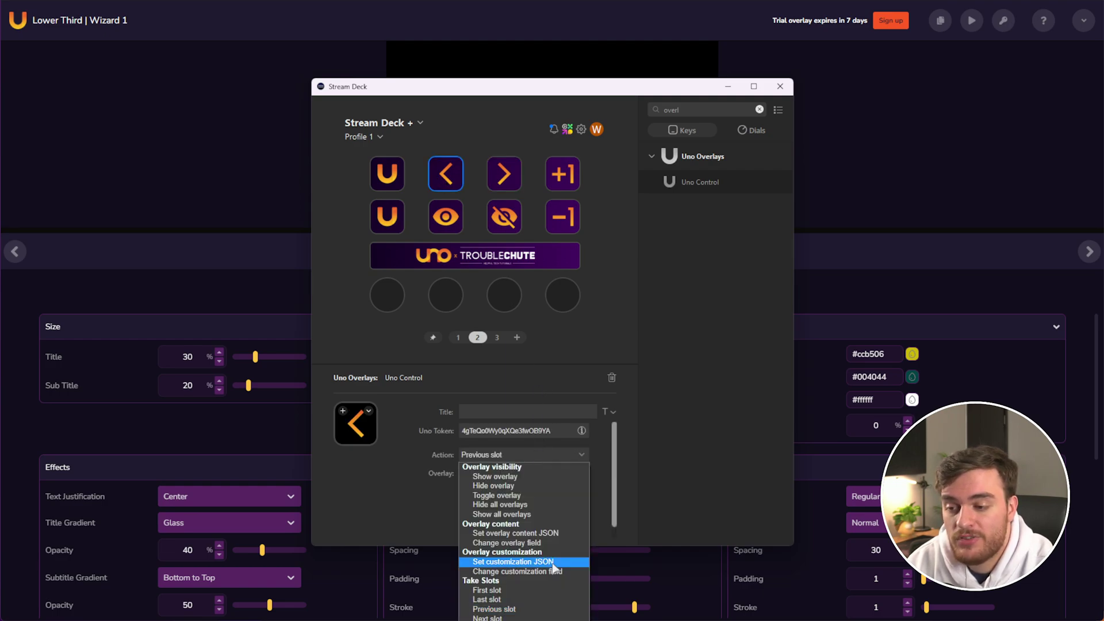
{"action": "left_click", "coordinate": [517, 562]}
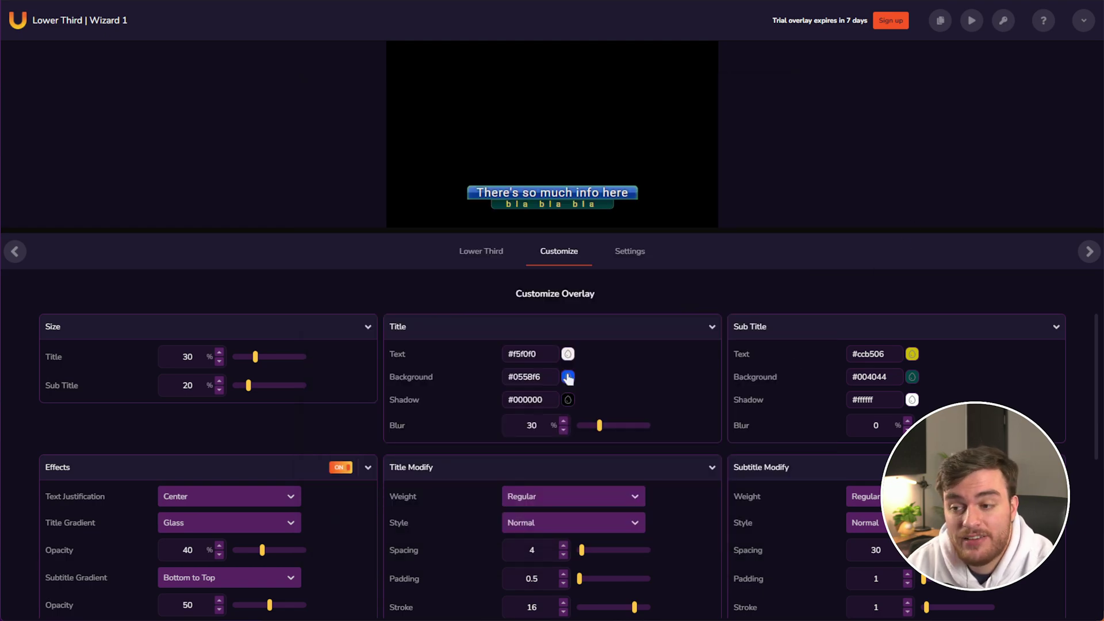
{"action": "left_click", "coordinate": [569, 377]}
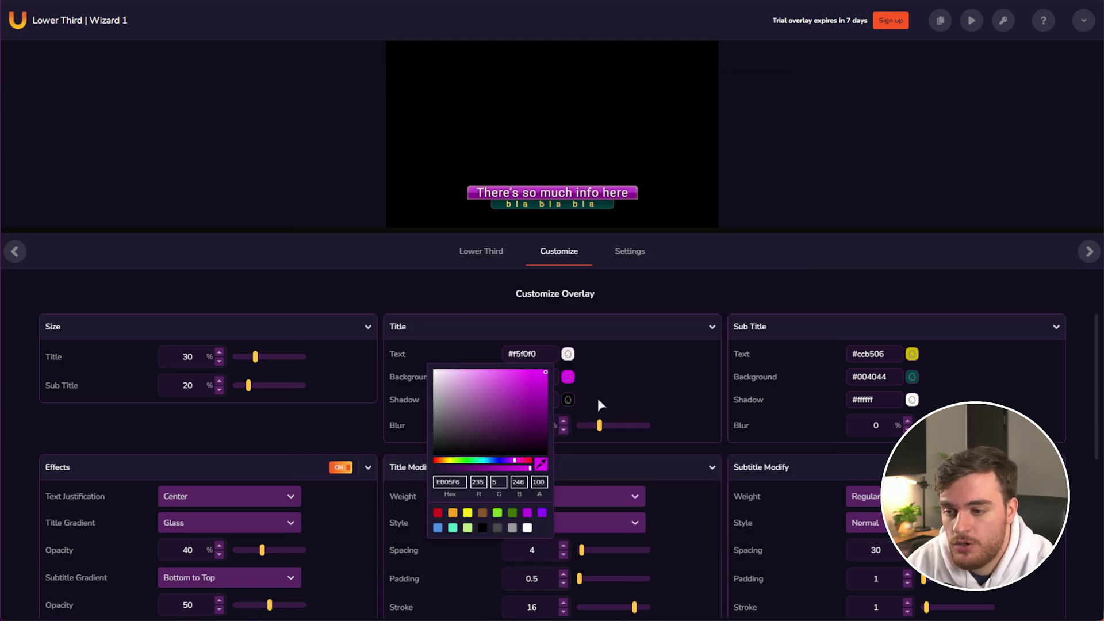
{"action": "left_click", "coordinate": [596, 400]}
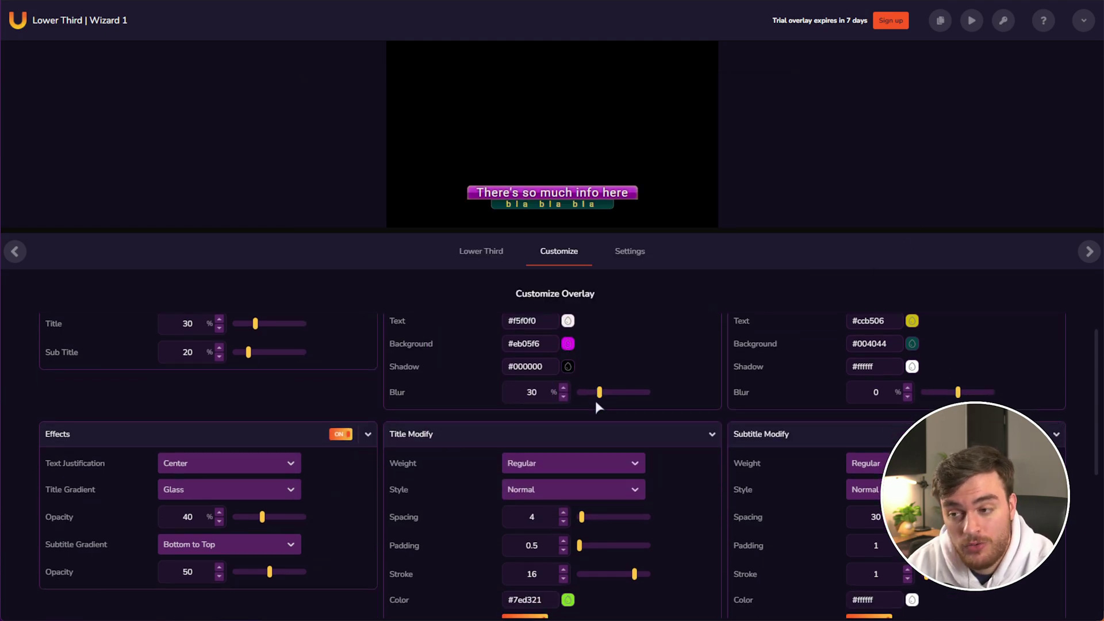
{"action": "scroll", "coordinate": [595, 400], "scroll_direction": "down", "scroll_amount": 1}
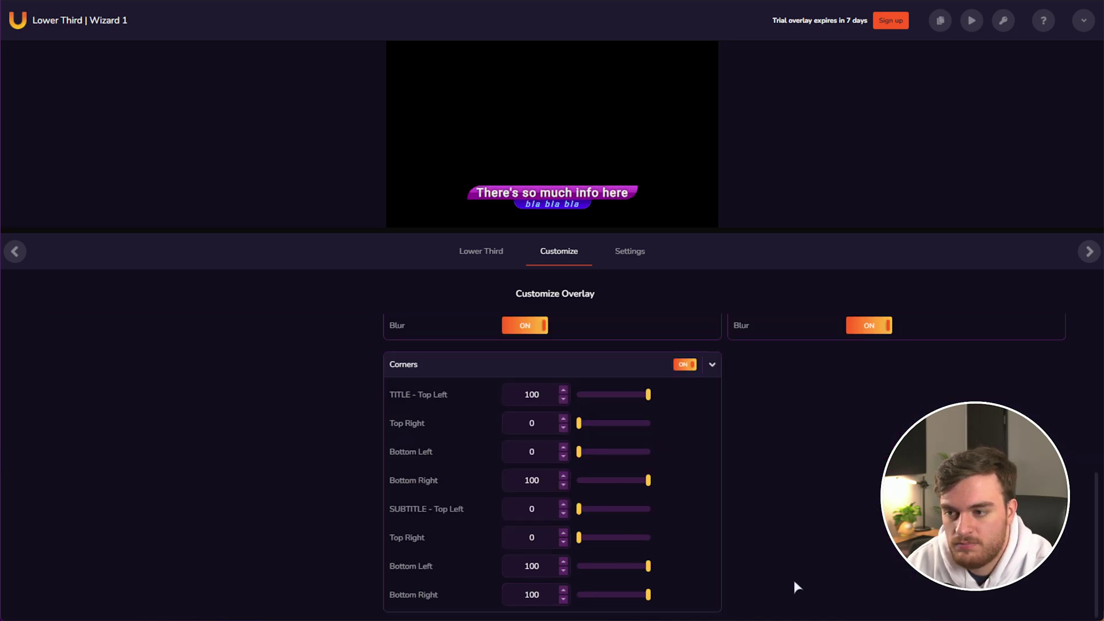
{"action": "scroll", "coordinate": [779, 564], "scroll_direction": "up", "scroll_amount": 5}
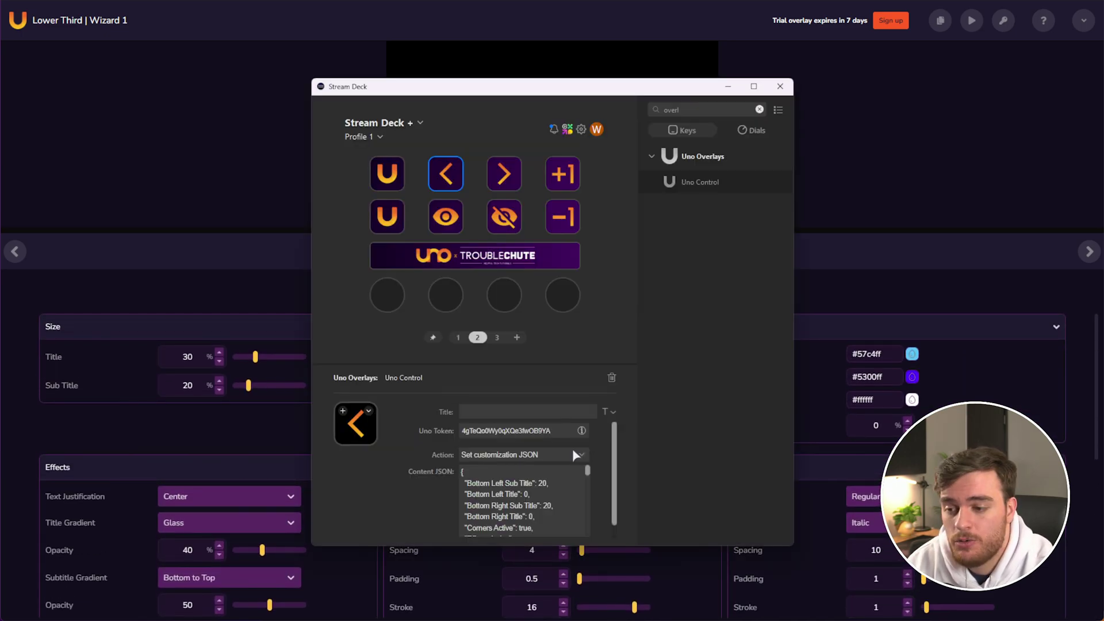
Step: Re-select Set customization JSON as the key's action, then return to the Uno editor
{"action": "left_click", "coordinate": [523, 455]}
{"action": "left_click", "coordinate": [539, 533]}
{"action": "left_click", "coordinate": [548, 458]}
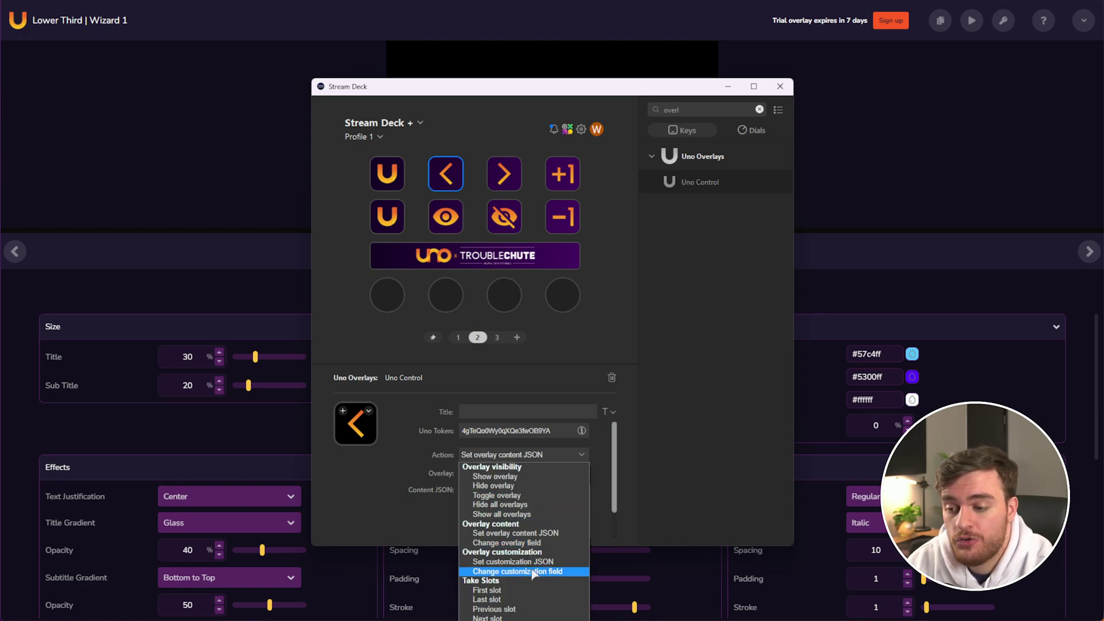
{"action": "left_click", "coordinate": [532, 562]}
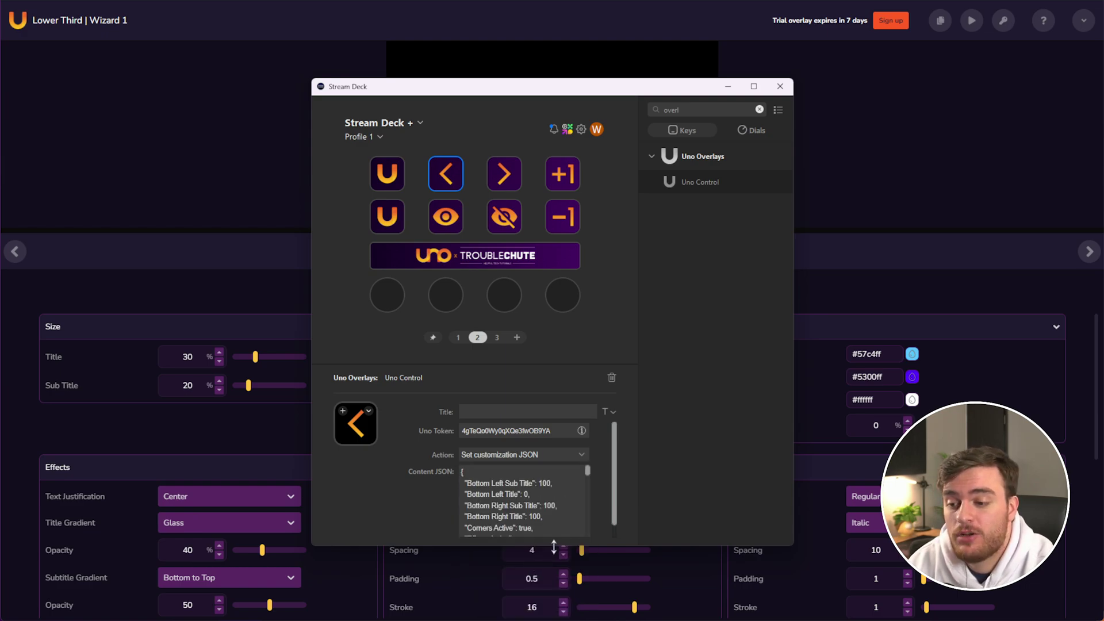
{"action": "key", "text": "ctrl+a"}
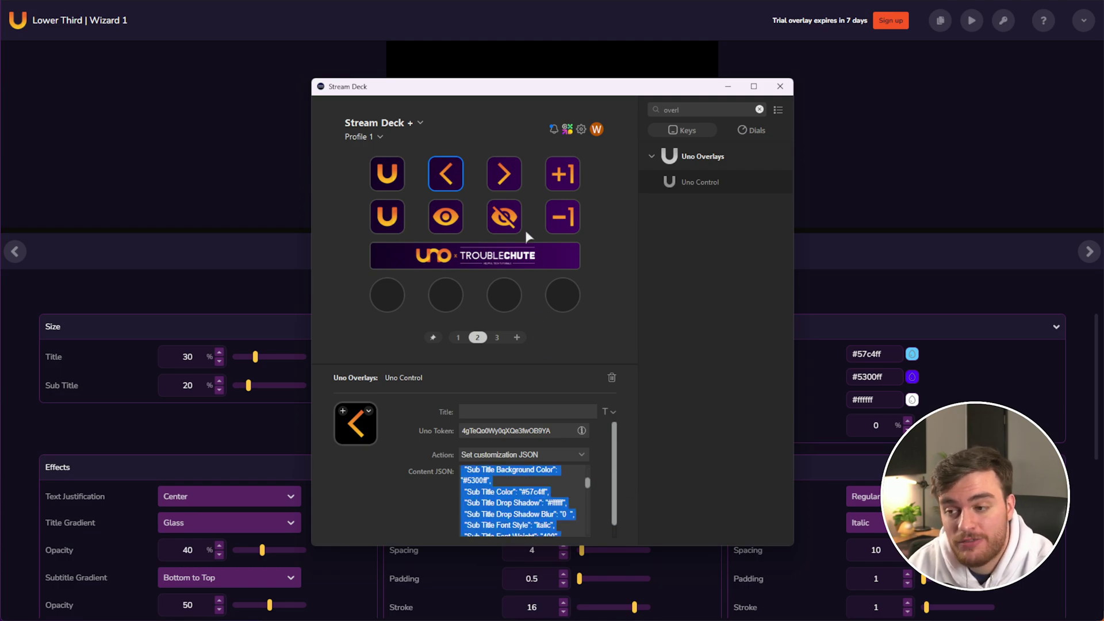
{"action": "left_click", "coordinate": [509, 171]}
{"action": "left_click", "coordinate": [955, 136]}
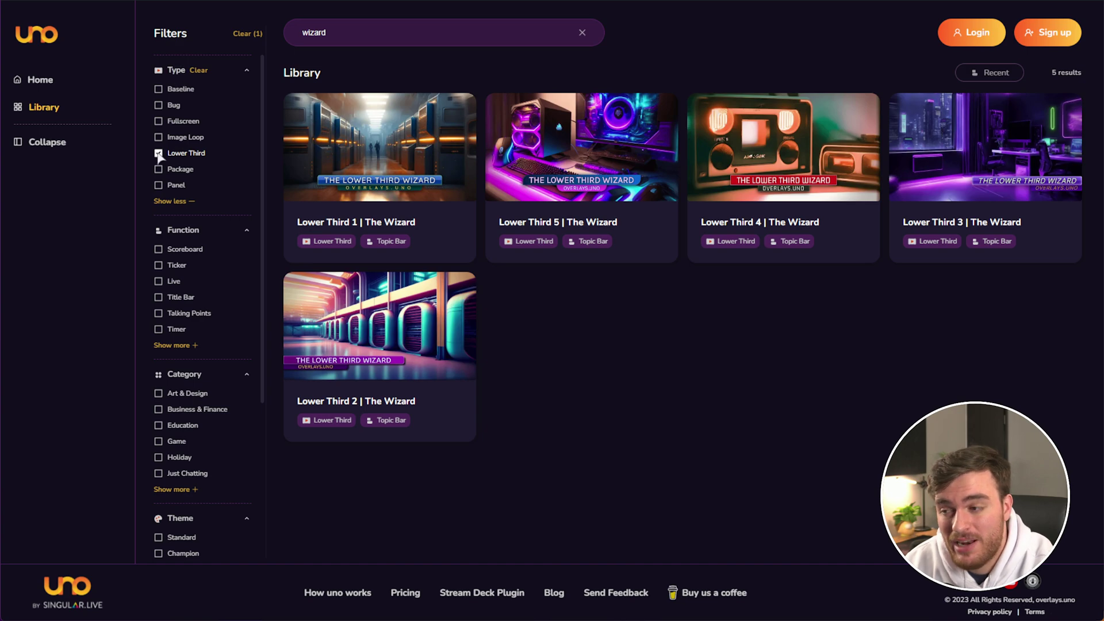
Step: Clear the Lower Third type filter, visit Home, and return to the Library
{"action": "left_click", "coordinate": [159, 155]}
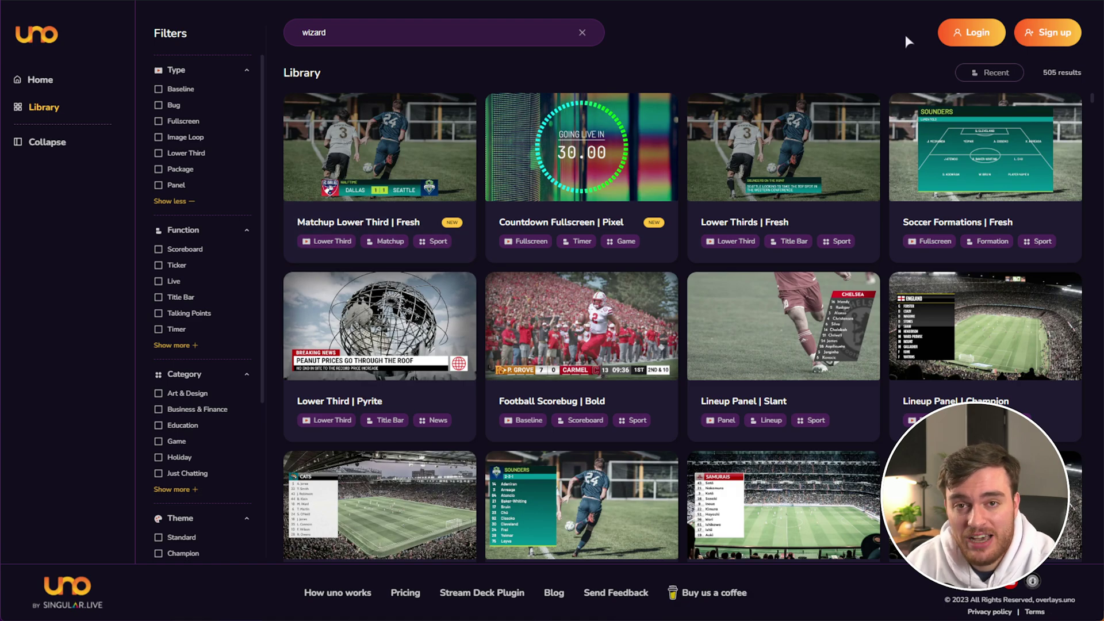
{"action": "left_click", "coordinate": [39, 80]}
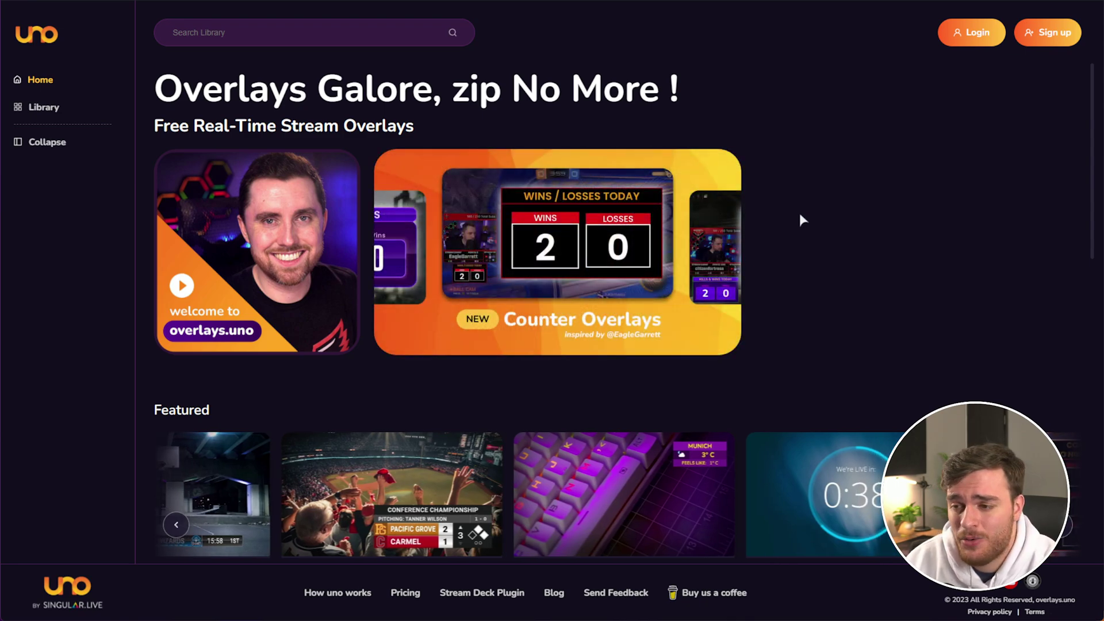
{"action": "left_click", "coordinate": [45, 115]}
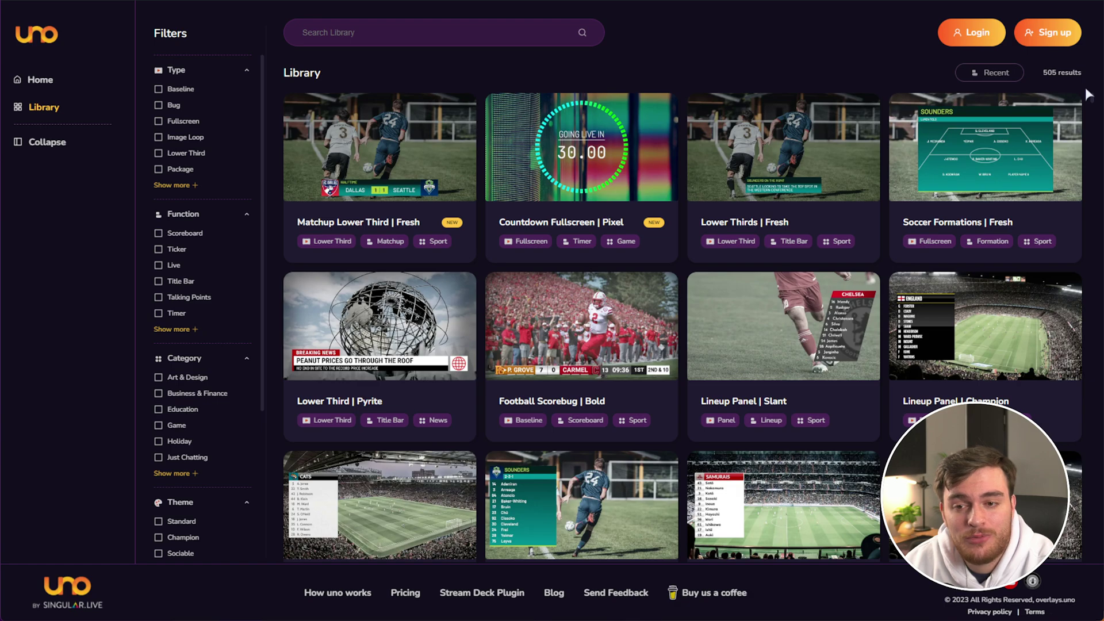
{"action": "left_click_drag", "start_coordinate": [1086, 78], "coordinate": [1023, 67]}
{"action": "left_click", "coordinate": [1053, 81]}
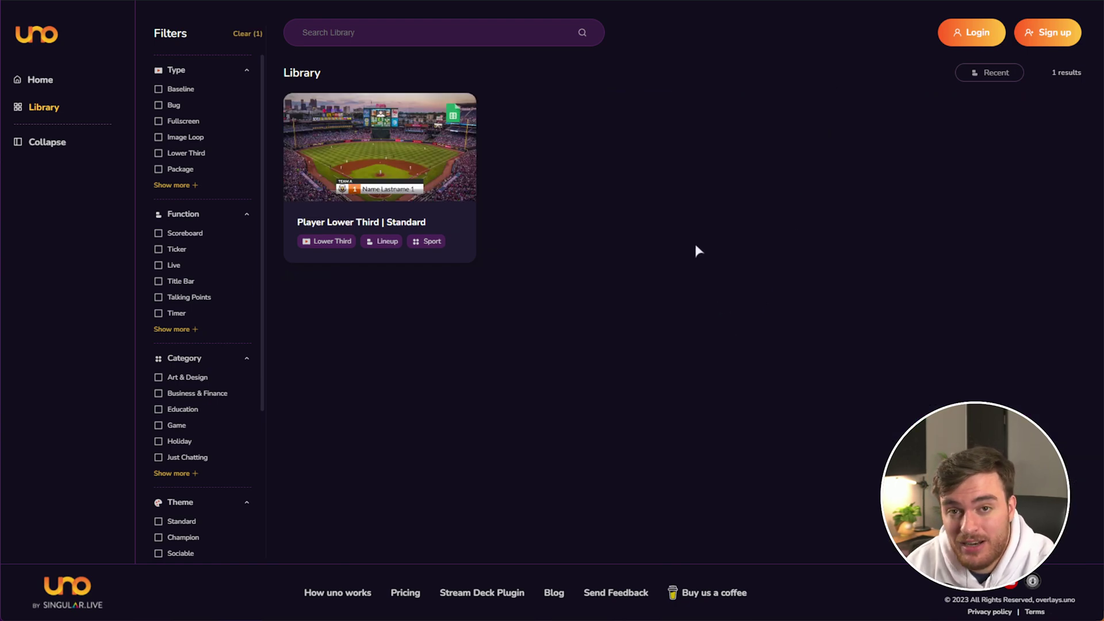
Step: View the Player Lower Third | Standard overlay's details, then go back to the home page
{"action": "left_click", "coordinate": [470, 183]}
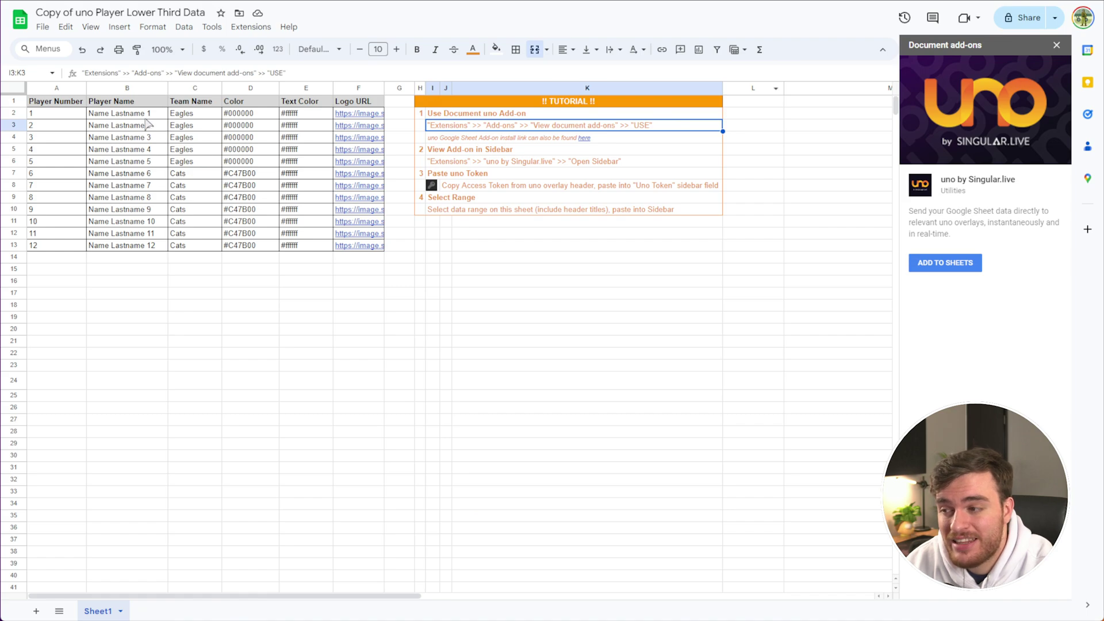
{"action": "left_click_drag", "start_coordinate": [144, 117], "coordinate": [138, 242]}
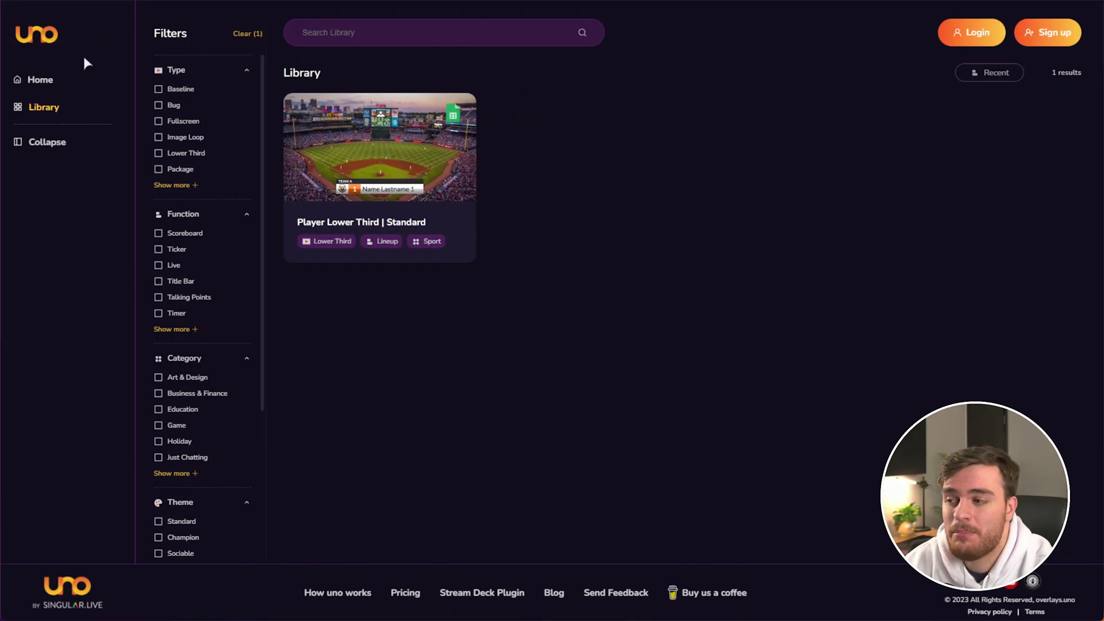
{"action": "left_click", "coordinate": [40, 80]}
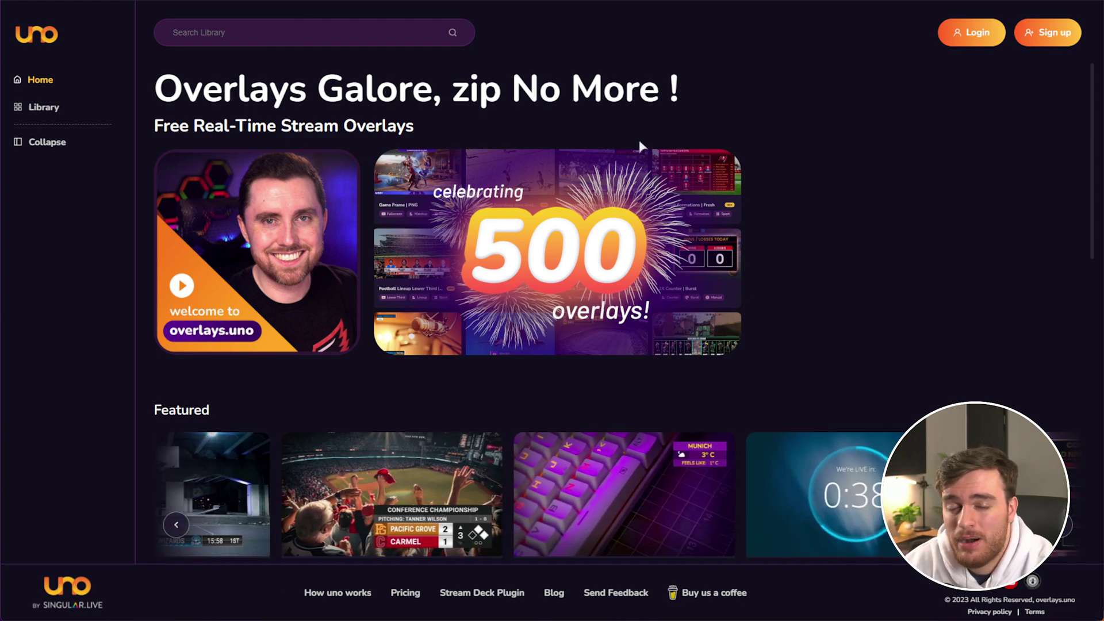
Step: Filter the Library to the Package type and scroll through its 35 stream packs
{"action": "scroll", "coordinate": [769, 168], "scroll_direction": "down", "scroll_amount": 10}
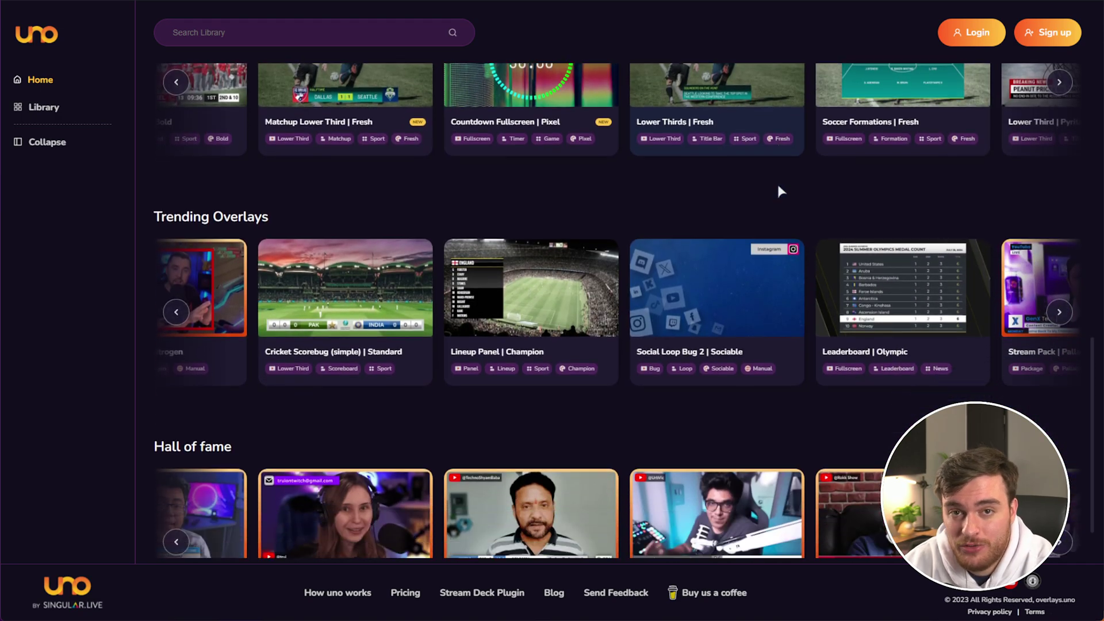
{"action": "middle_click", "coordinate": [801, 346]}
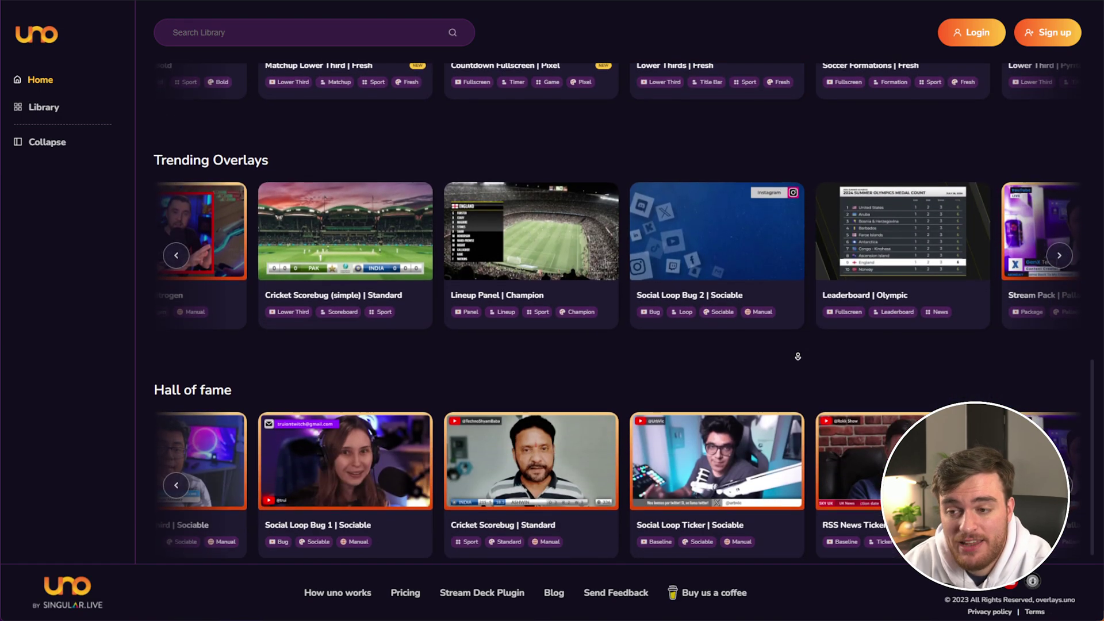
{"action": "scroll", "coordinate": [796, 217], "scroll_direction": "up", "scroll_amount": 15}
{"action": "scroll", "coordinate": [794, 214], "scroll_direction": "up", "scroll_amount": 2}
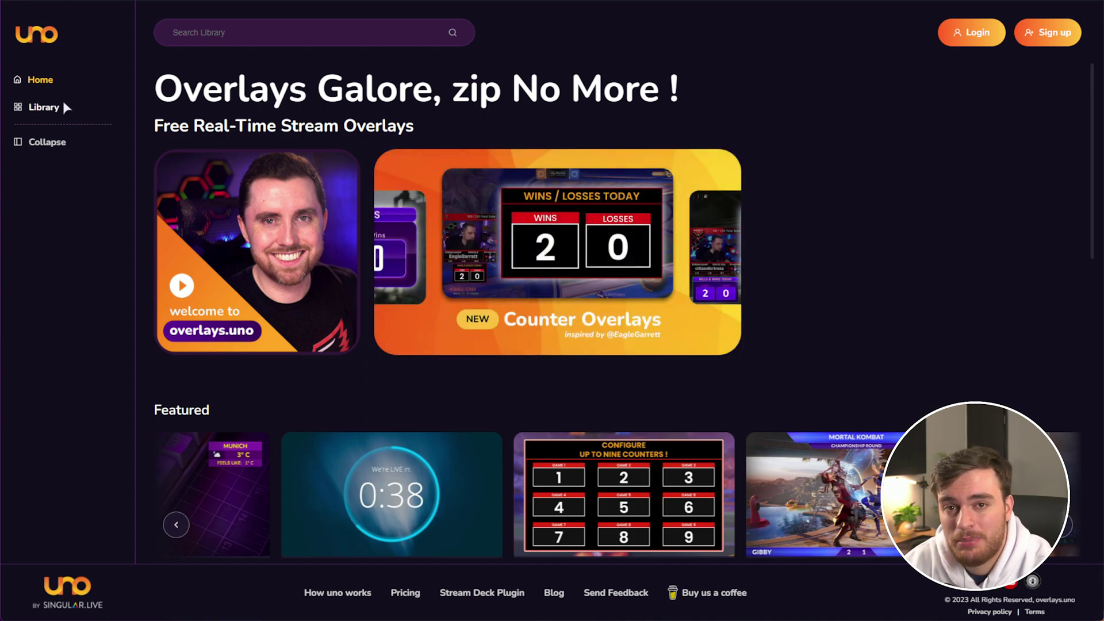
{"action": "left_click", "coordinate": [64, 101]}
{"action": "left_click", "coordinate": [180, 170]}
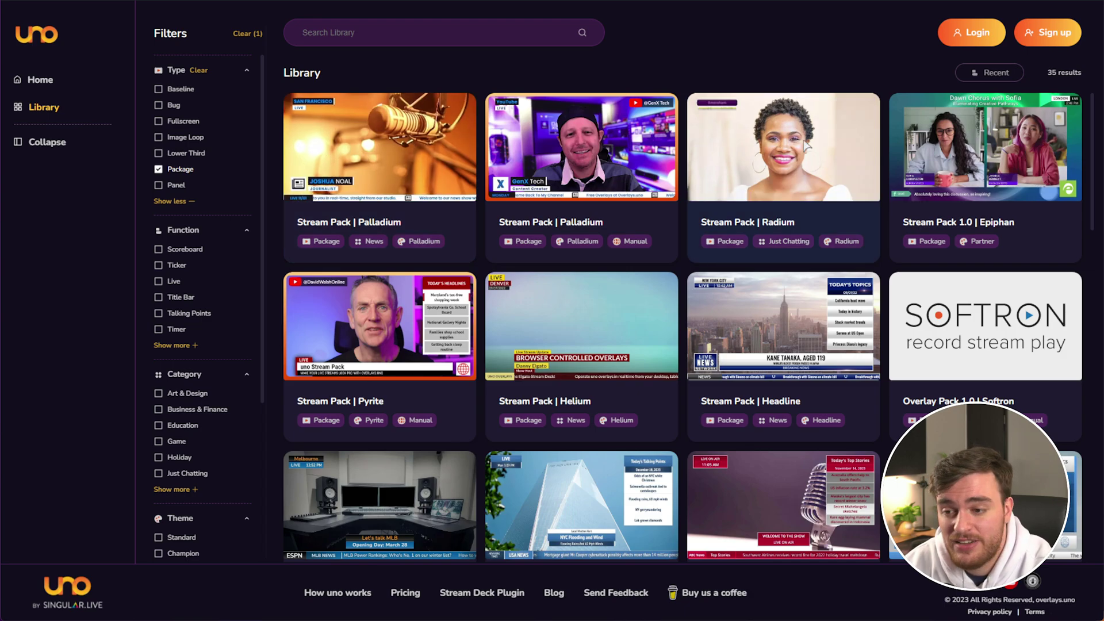
{"action": "scroll", "coordinate": [813, 340], "scroll_direction": "down", "scroll_amount": 7}
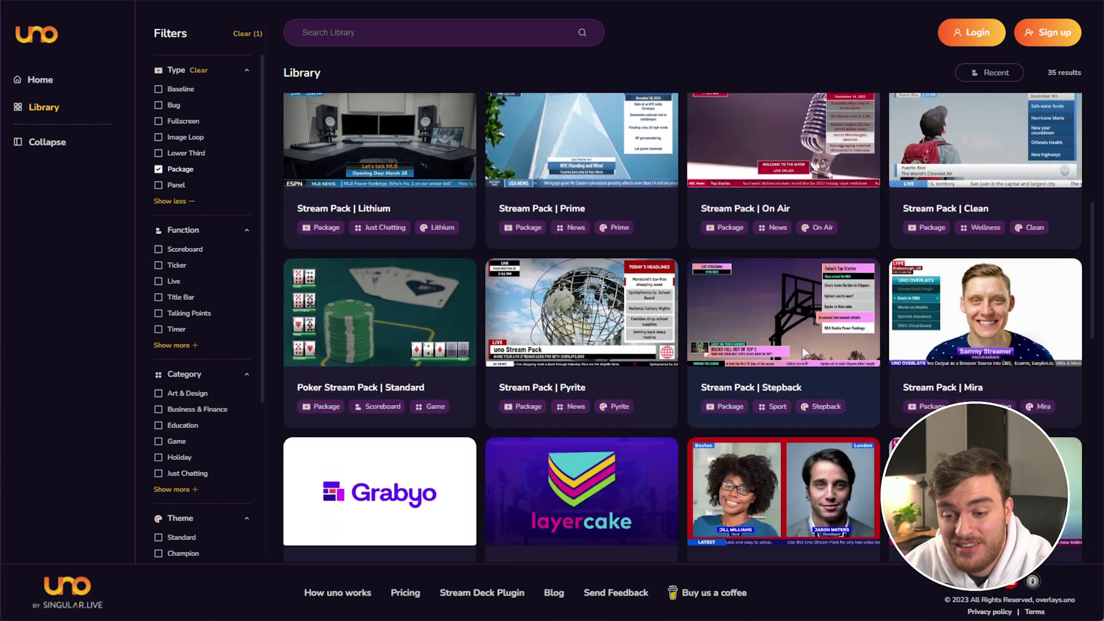
{"action": "scroll", "coordinate": [802, 352], "scroll_direction": "down", "scroll_amount": 1}
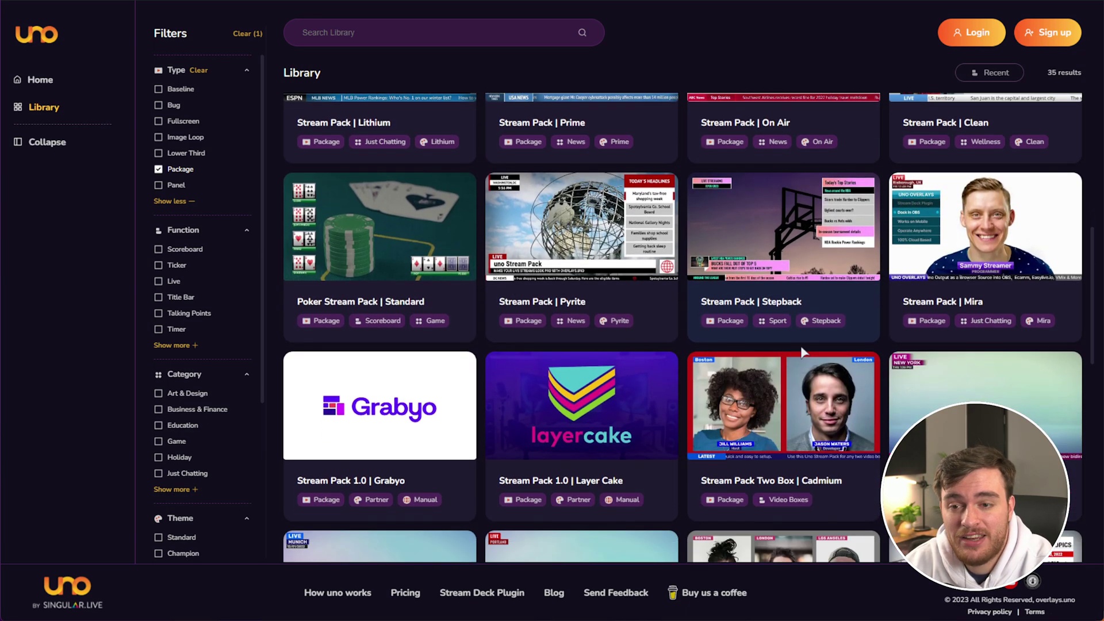
Step: Try Stream Pack 1.0 | Layer Cake and switch off its baseline, logo, live bug and lower overlays
{"action": "left_click", "coordinate": [572, 423]}
{"action": "left_click", "coordinate": [671, 457]}
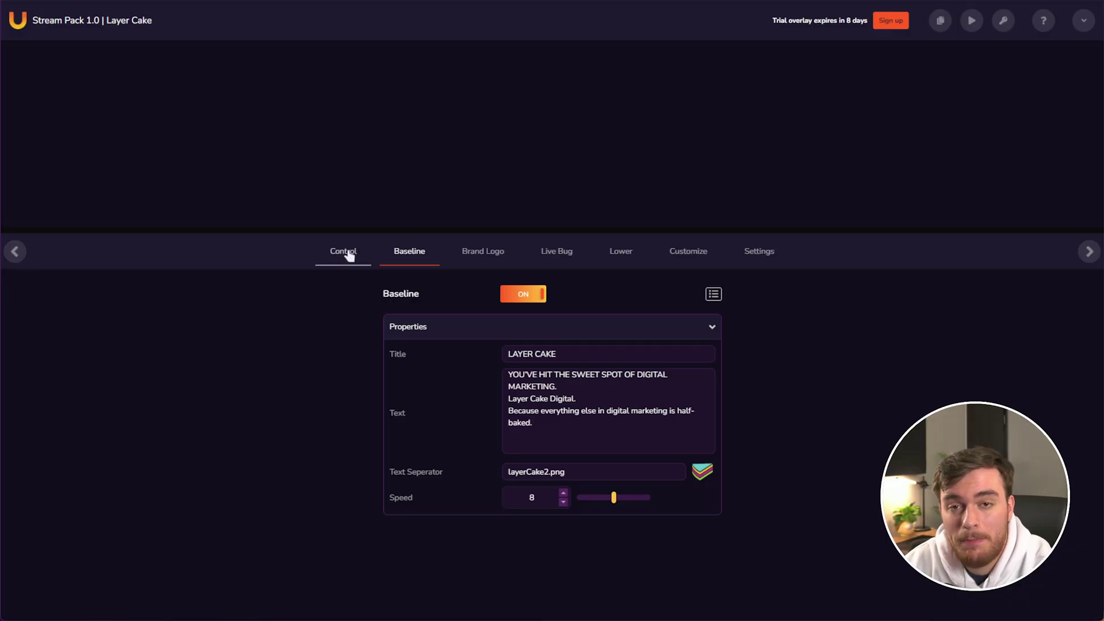
{"action": "left_click", "coordinate": [347, 254]}
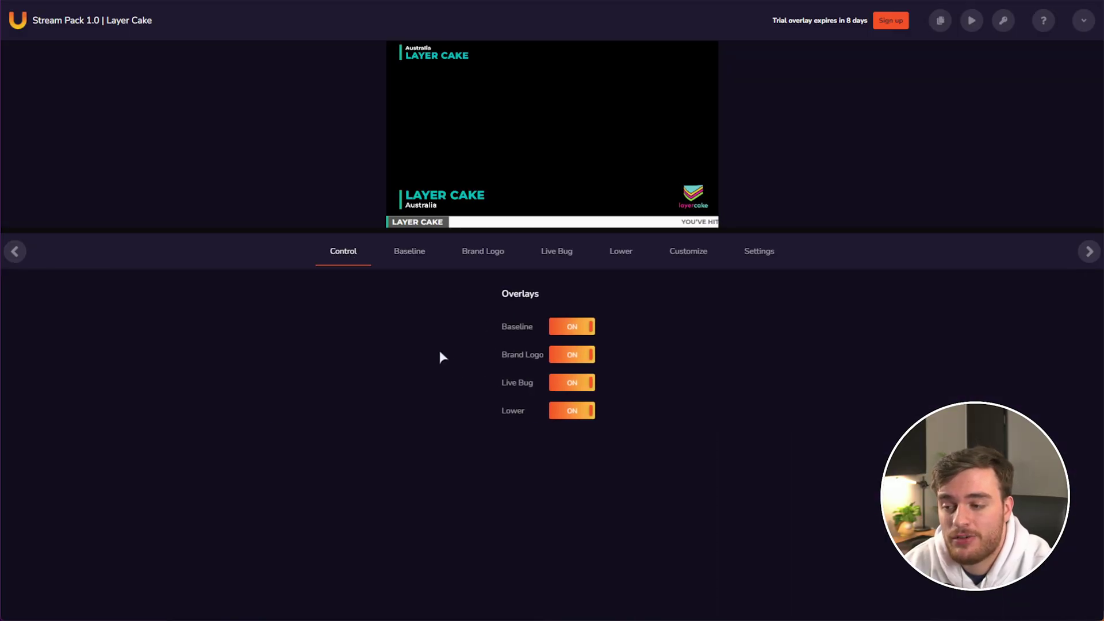
{"action": "left_click", "coordinate": [572, 329]}
{"action": "left_click", "coordinate": [581, 356]}
{"action": "left_click", "coordinate": [578, 383]}
{"action": "left_click", "coordinate": [578, 411]}
Step: Toggle the lower, live bug, logo and baseline overlays back on and off in the preview
{"action": "left_click", "coordinate": [589, 412]}
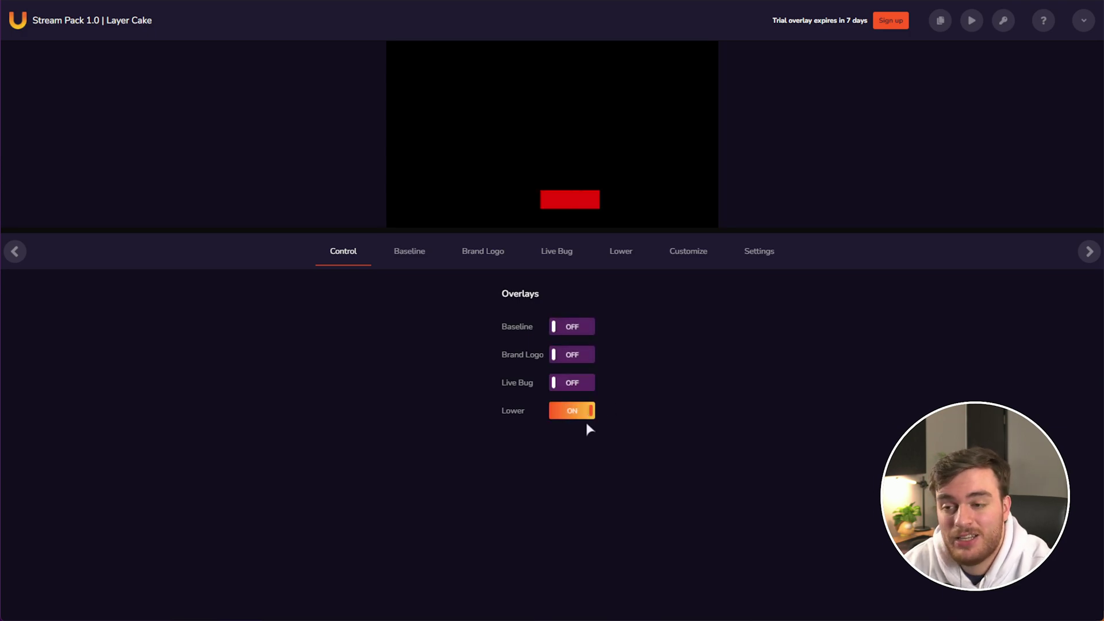
{"action": "left_click", "coordinate": [579, 384]}
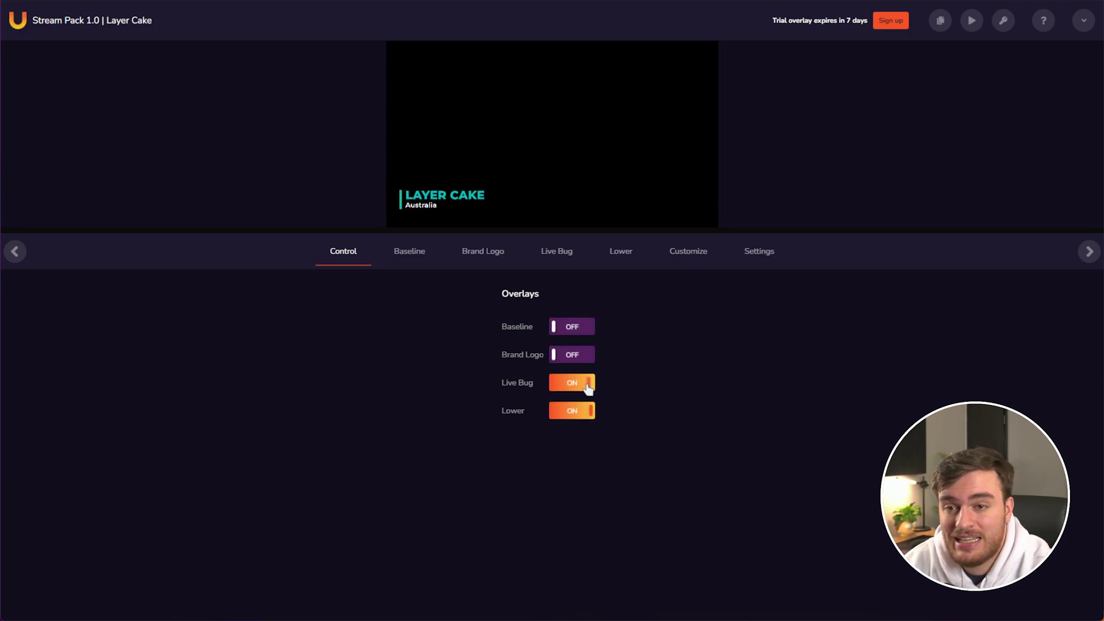
{"action": "left_click", "coordinate": [589, 411]}
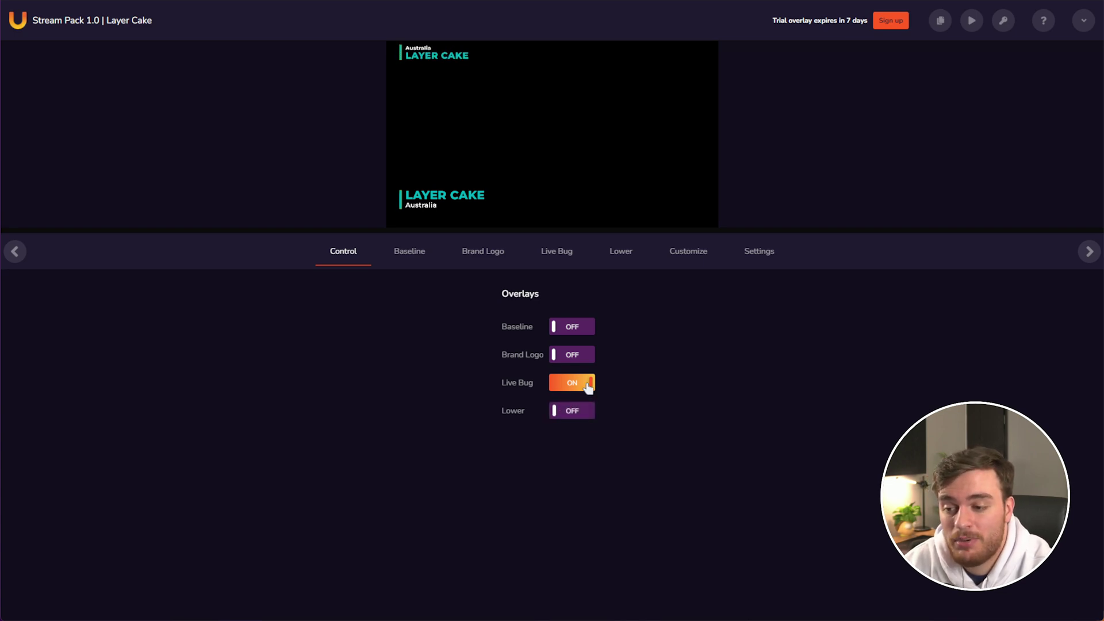
{"action": "left_click", "coordinate": [587, 384]}
{"action": "left_click", "coordinate": [582, 356]}
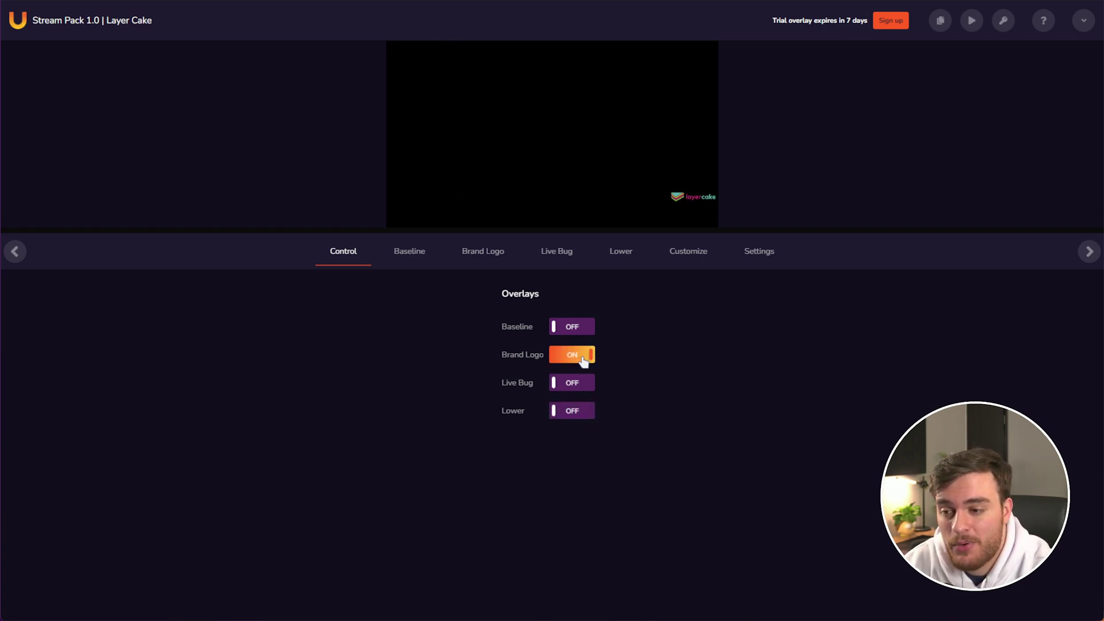
{"action": "left_click", "coordinate": [584, 357]}
{"action": "left_click", "coordinate": [584, 328]}
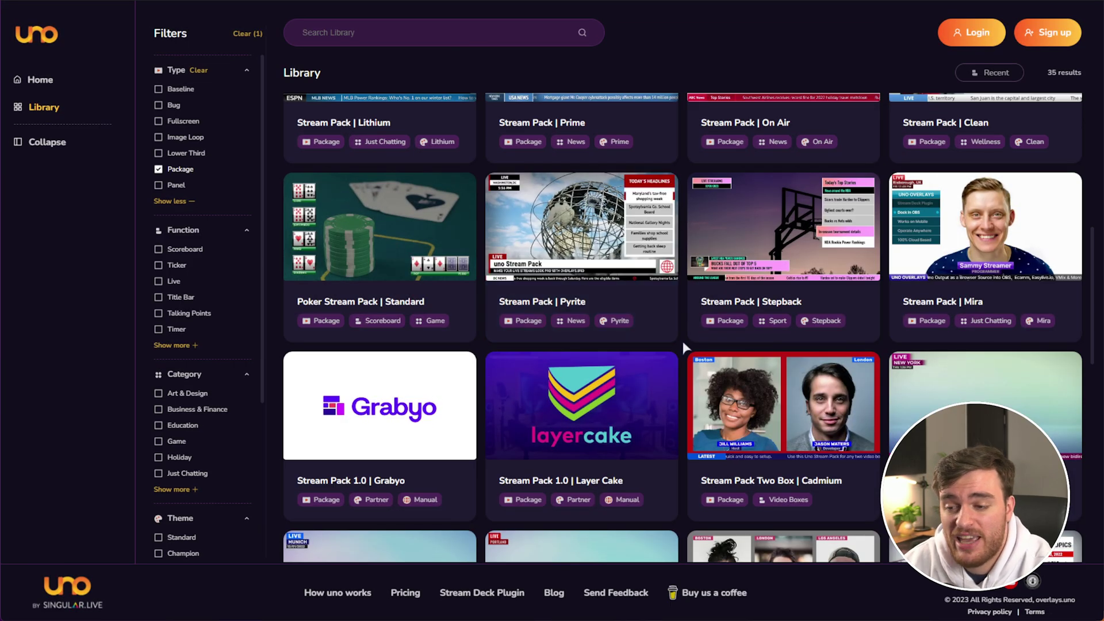
Step: Scroll the Library grid back up and expand the Function filters with 'Show more +'
{"action": "scroll", "coordinate": [682, 341], "scroll_direction": "down", "scroll_amount": 4}
{"action": "scroll", "coordinate": [684, 362], "scroll_direction": "down", "scroll_amount": 10}
{"action": "scroll", "coordinate": [682, 355], "scroll_direction": "up", "scroll_amount": 12}
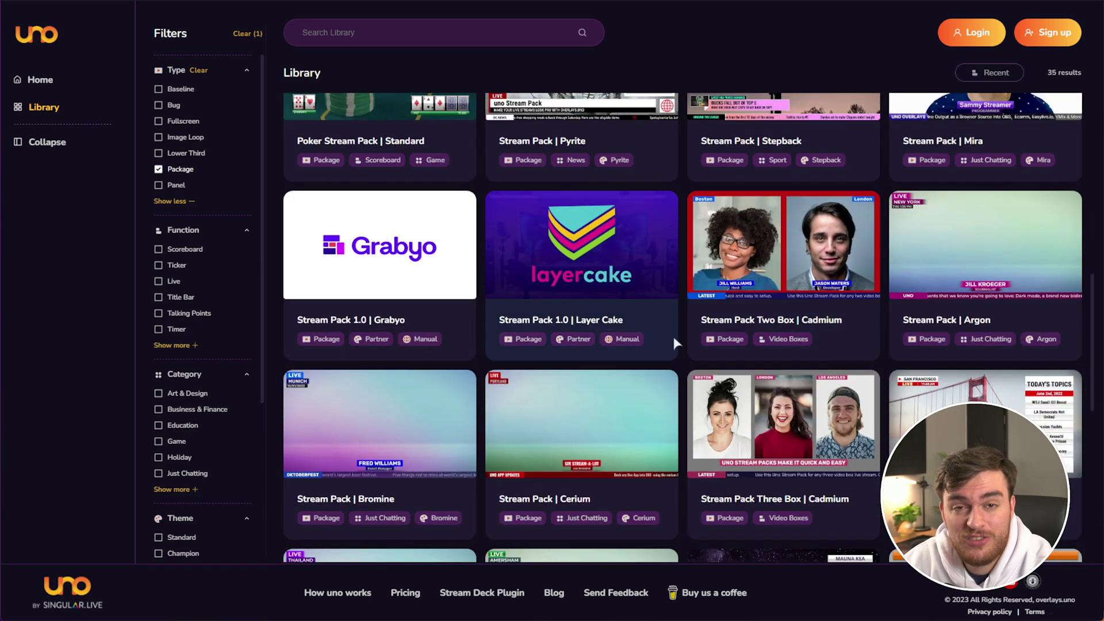
{"action": "scroll", "coordinate": [671, 334], "scroll_direction": "up", "scroll_amount": 12}
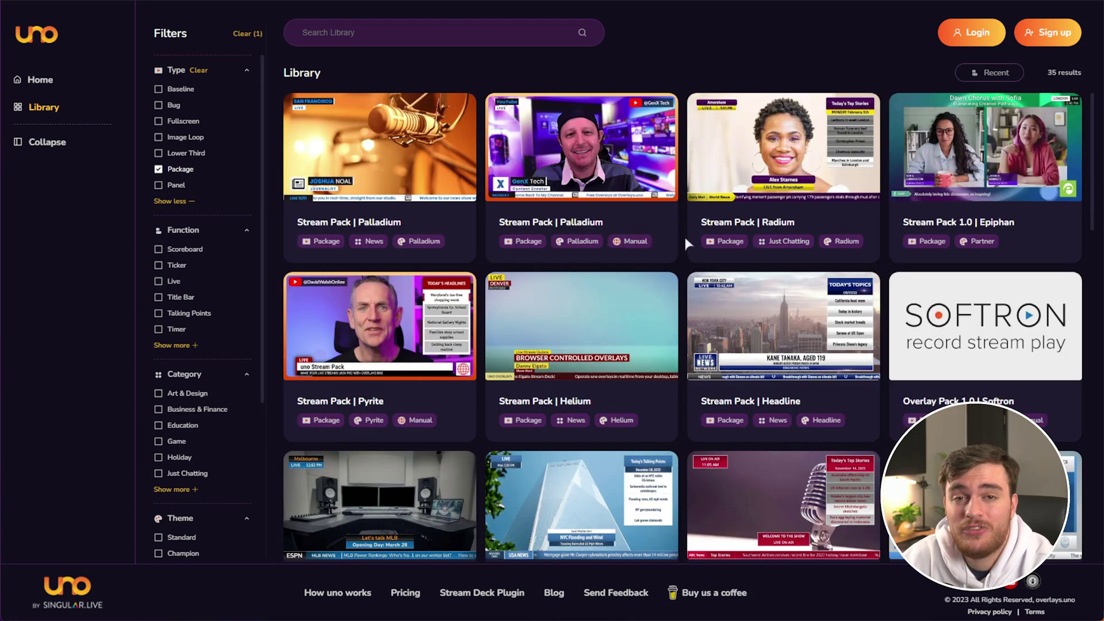
{"action": "left_click", "coordinate": [176, 346]}
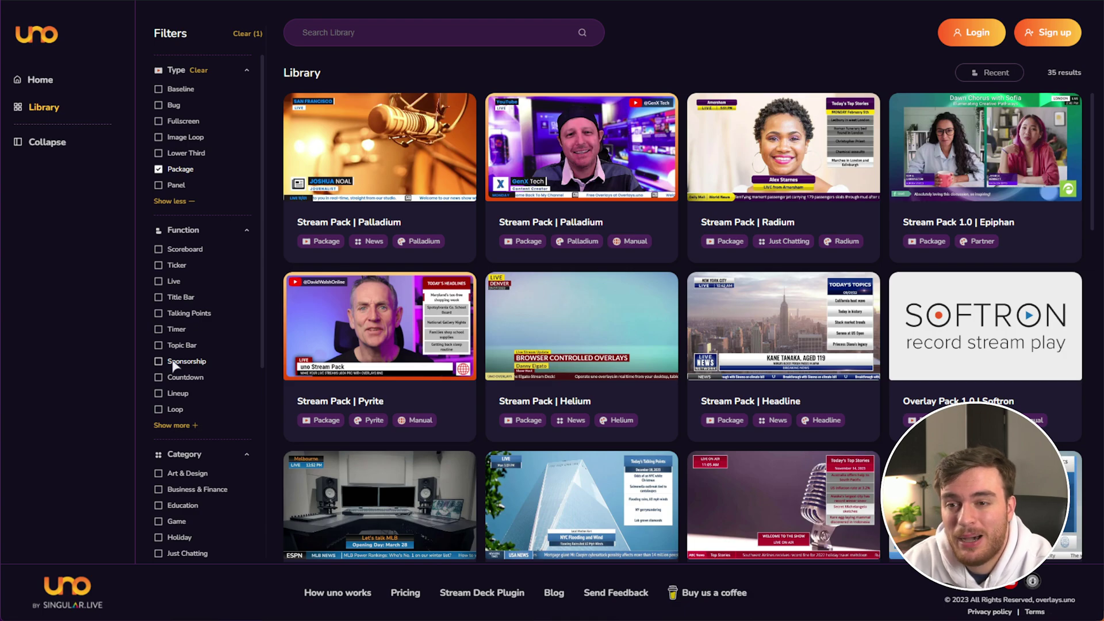